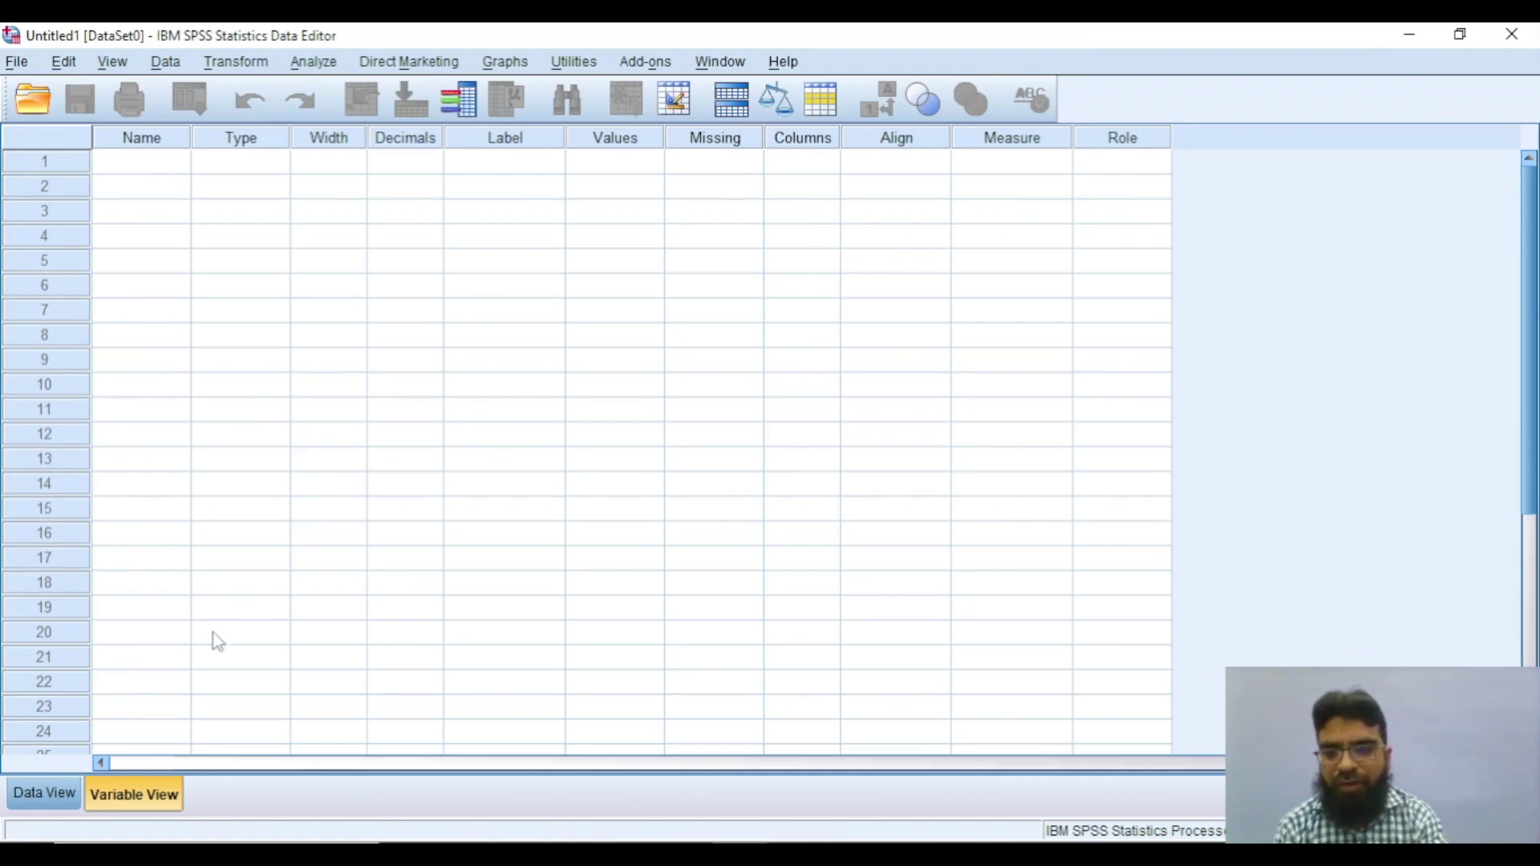
Look over the empty Data View and Variable View sheets of the new dataset.
{"action": "left_click", "coordinate": [37, 793]}
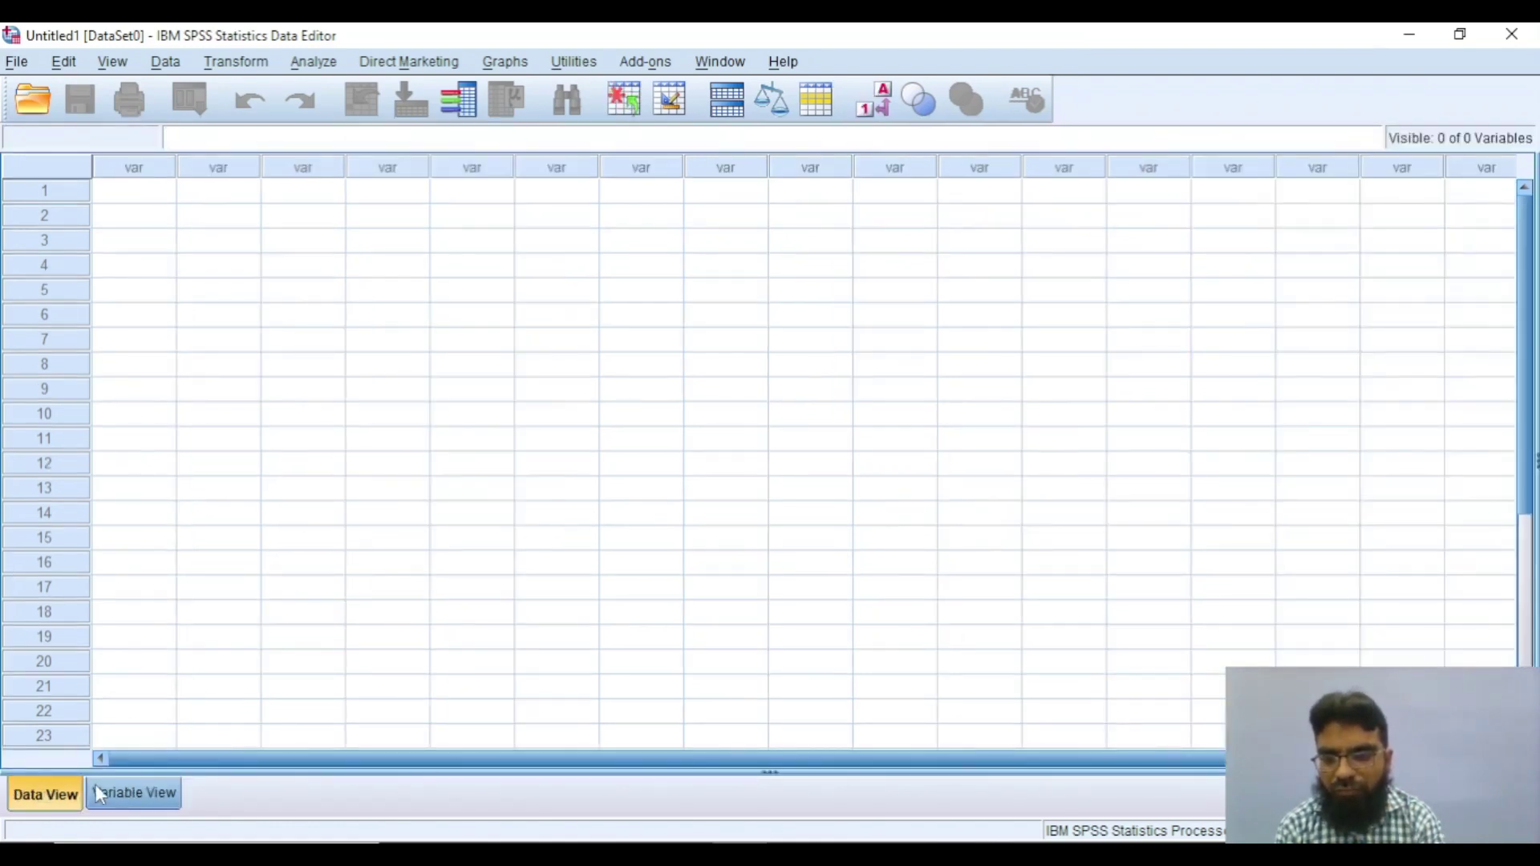
{"action": "left_click", "coordinate": [101, 794]}
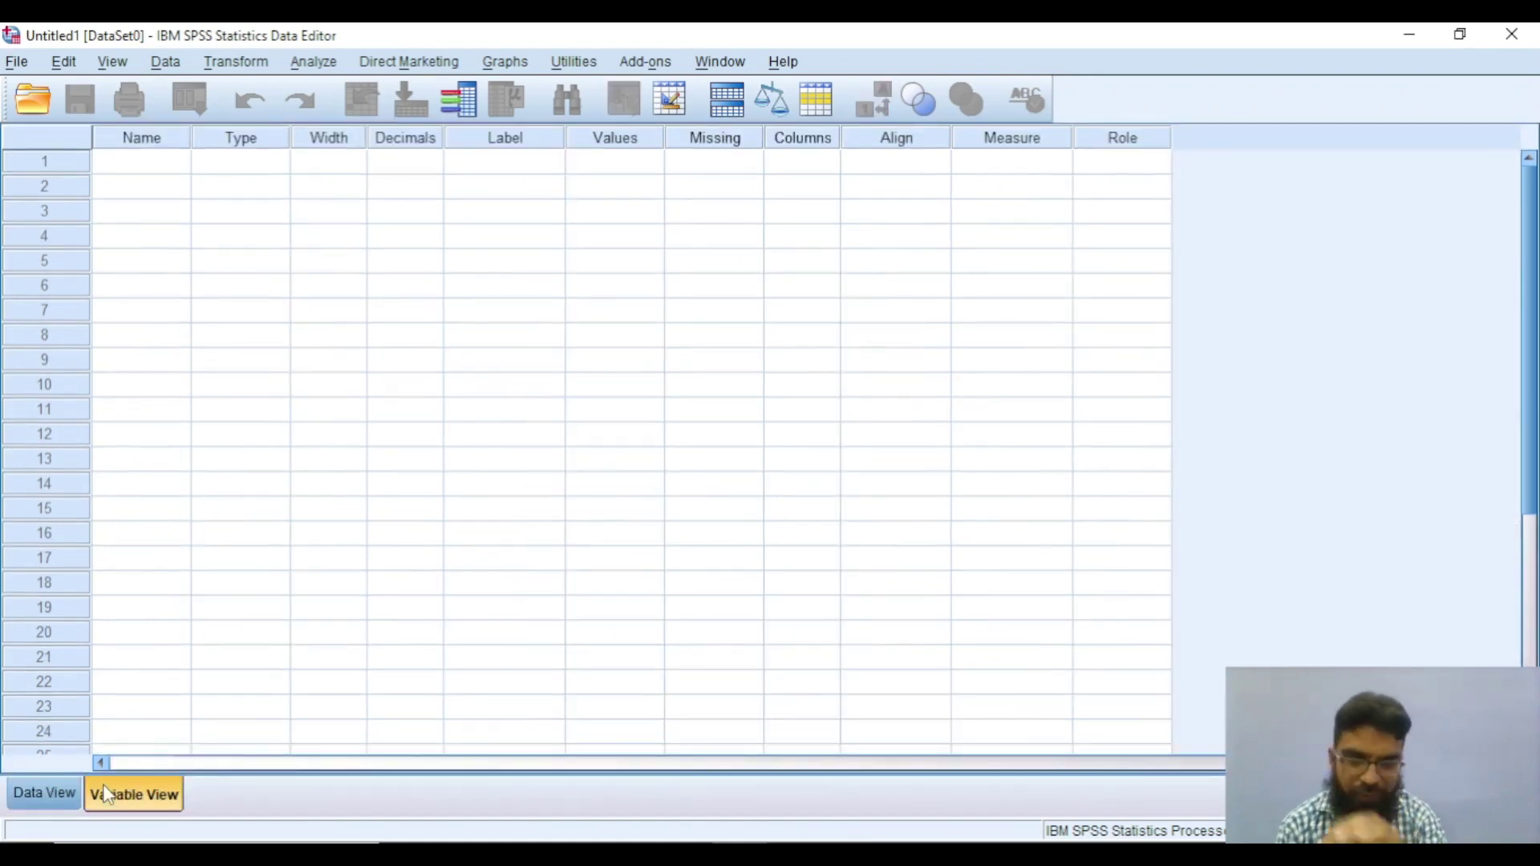
{"action": "left_click", "coordinate": [37, 794]}
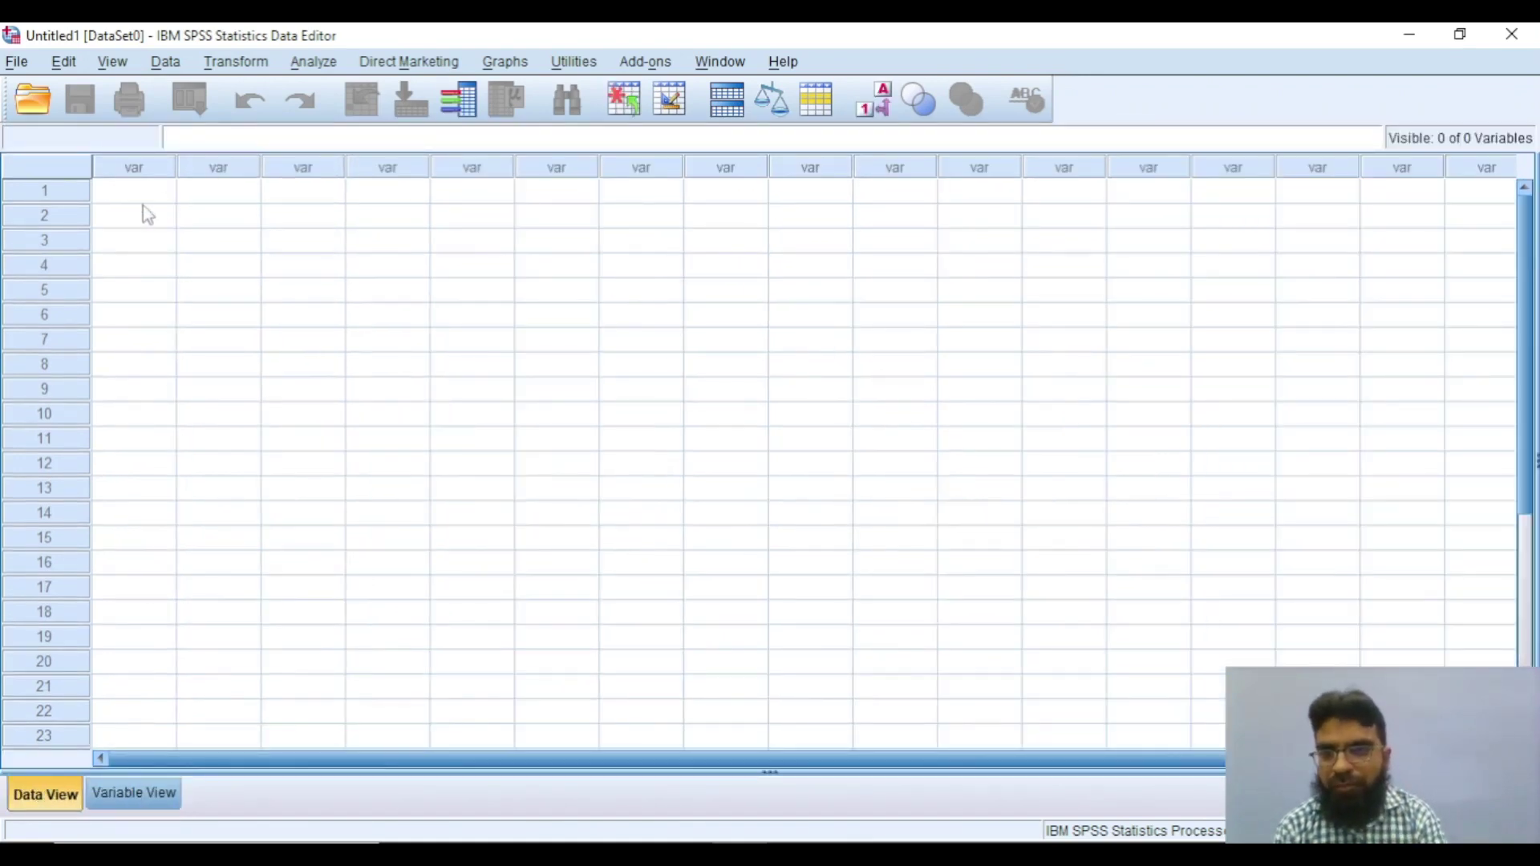
Define the first variable in Variable View with the name Age.
{"action": "left_click", "coordinate": [154, 792]}
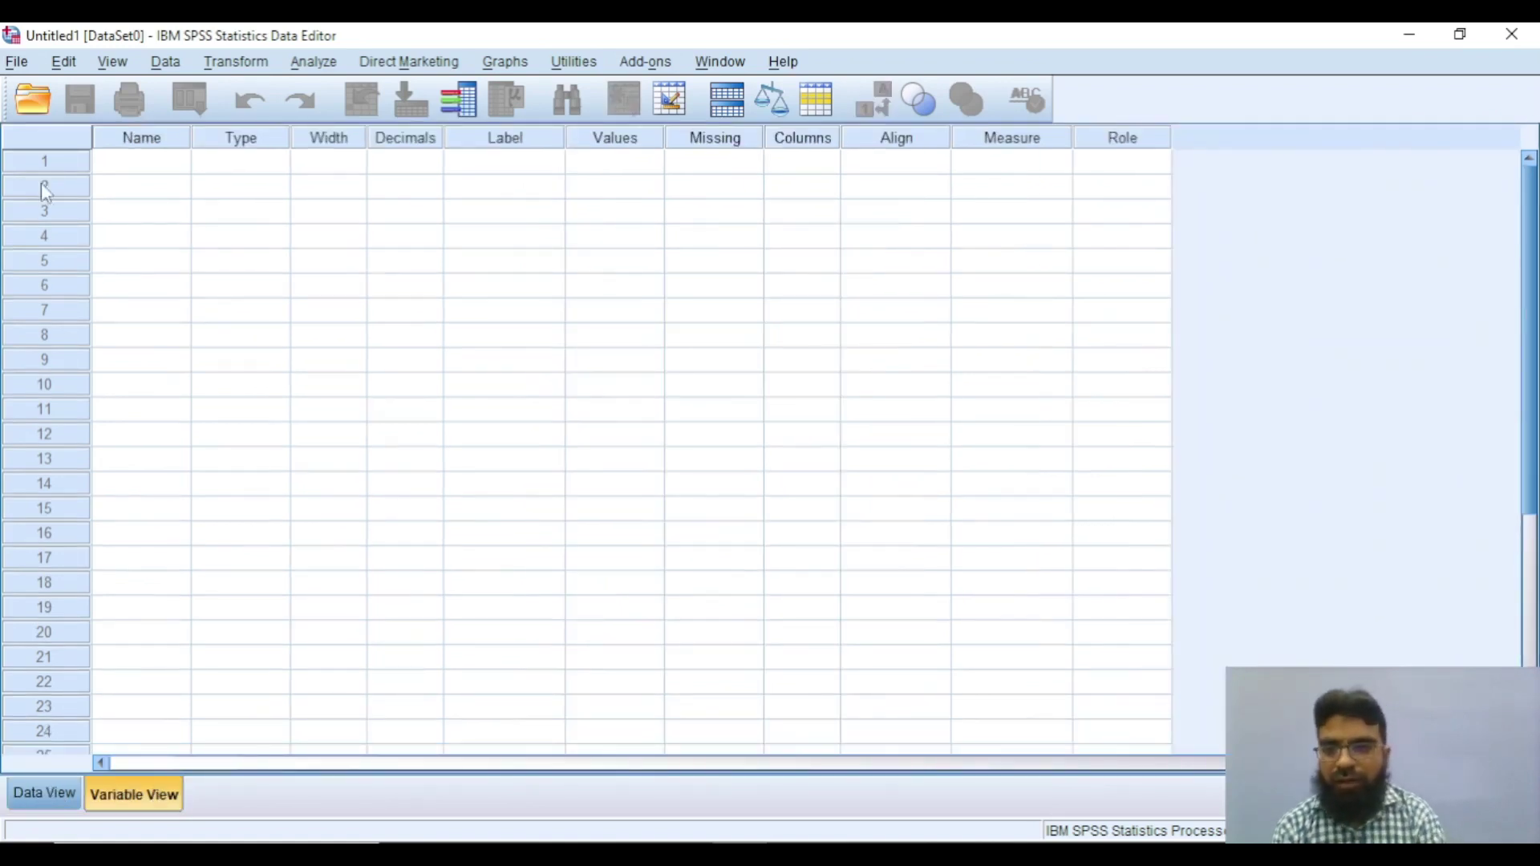
{"action": "left_click", "coordinate": [142, 165]}
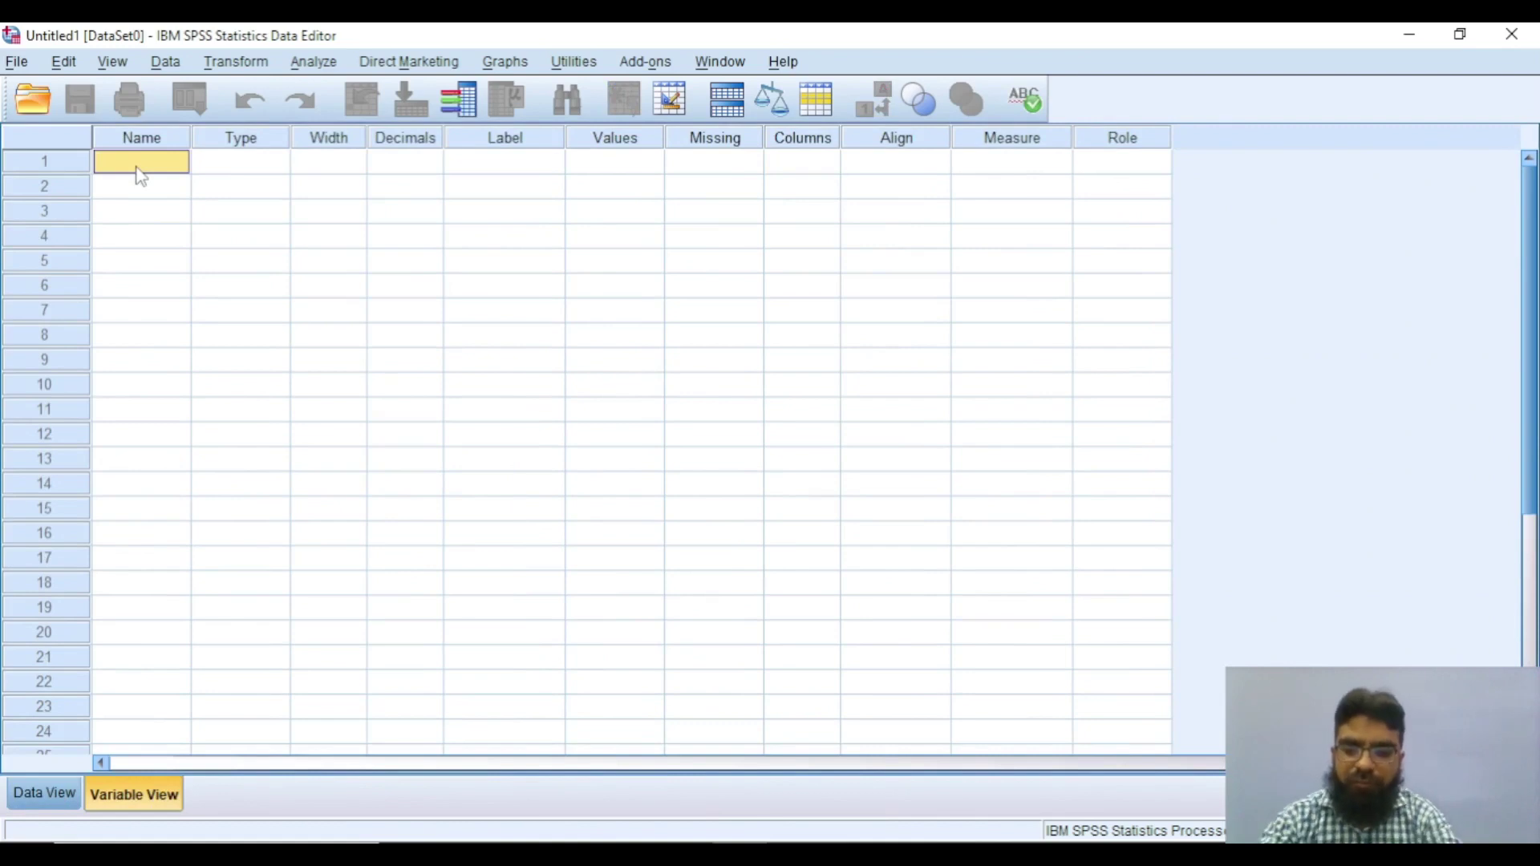
{"action": "type", "text": "Age"}
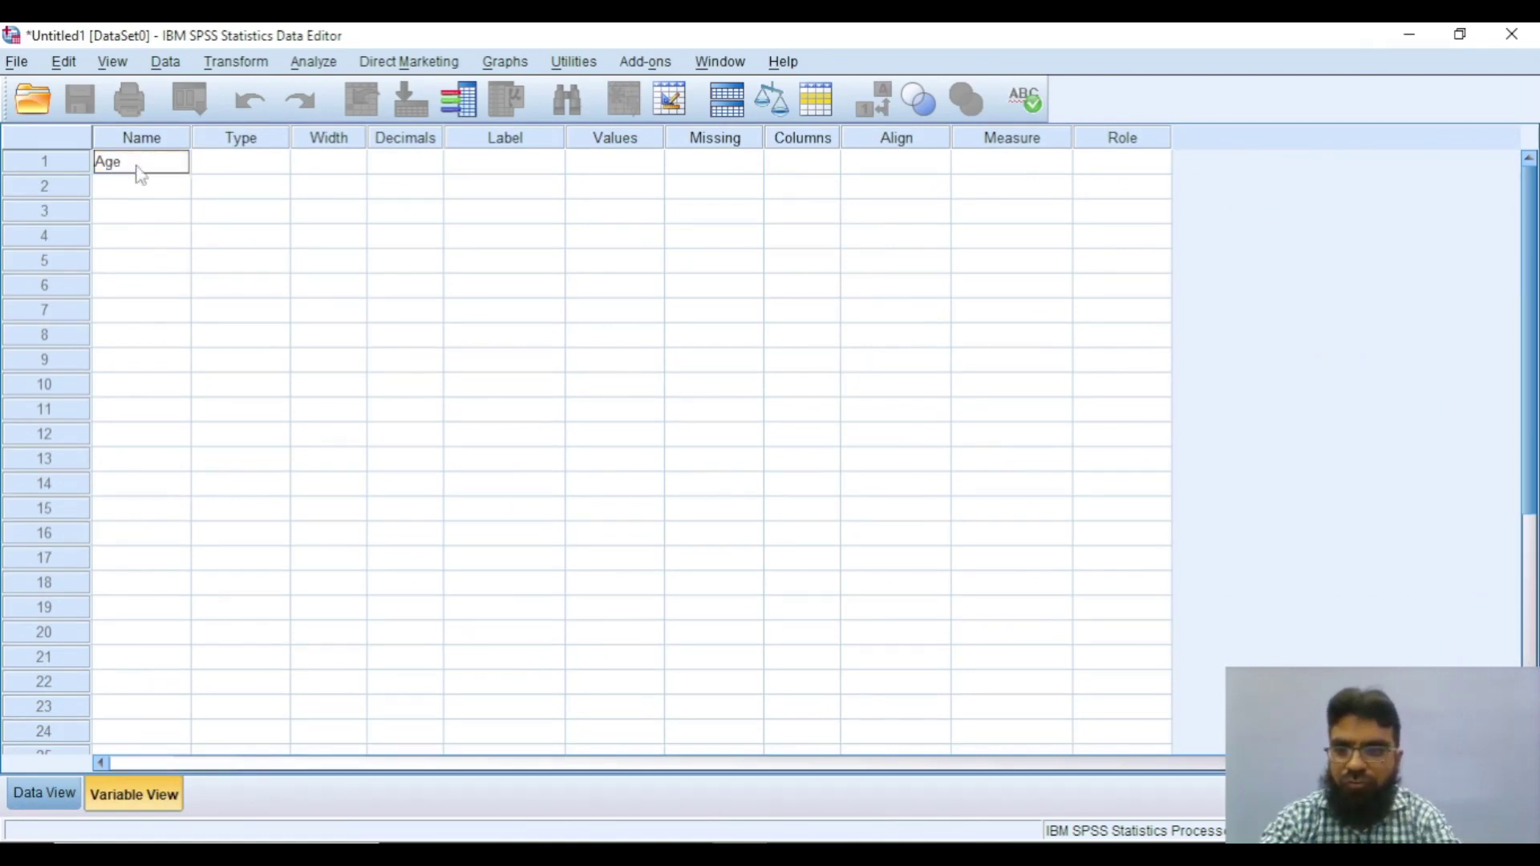
{"action": "key", "text": "Return"}
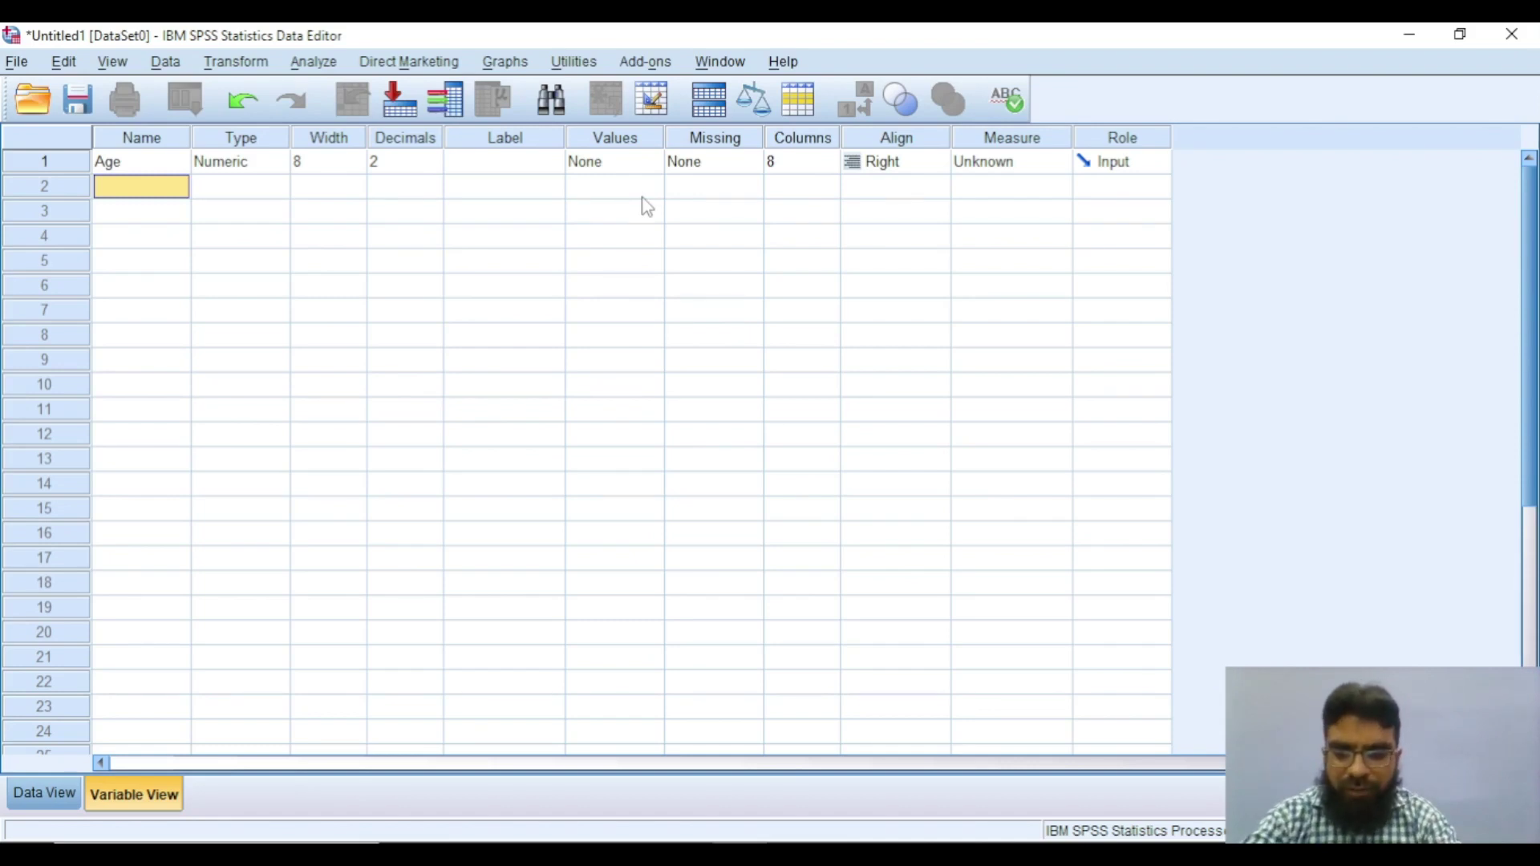
Add a second variable named Income in the row below Age.
{"action": "type", "text": "Sal"}
{"action": "key", "text": "BackSpace"}
{"action": "key", "text": "BackSpace"}
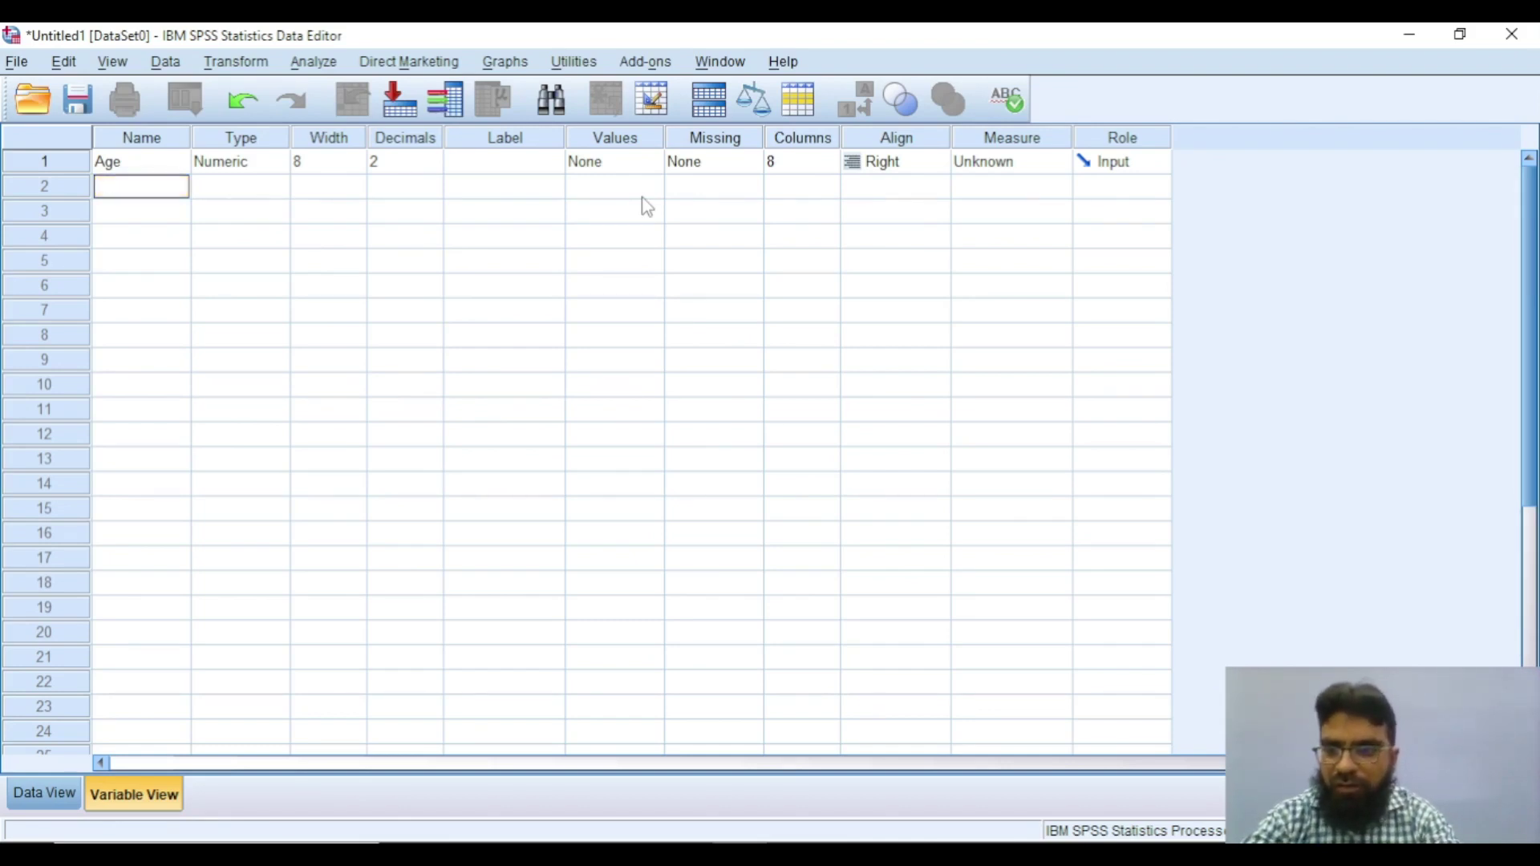
{"action": "type", "text": "In"}
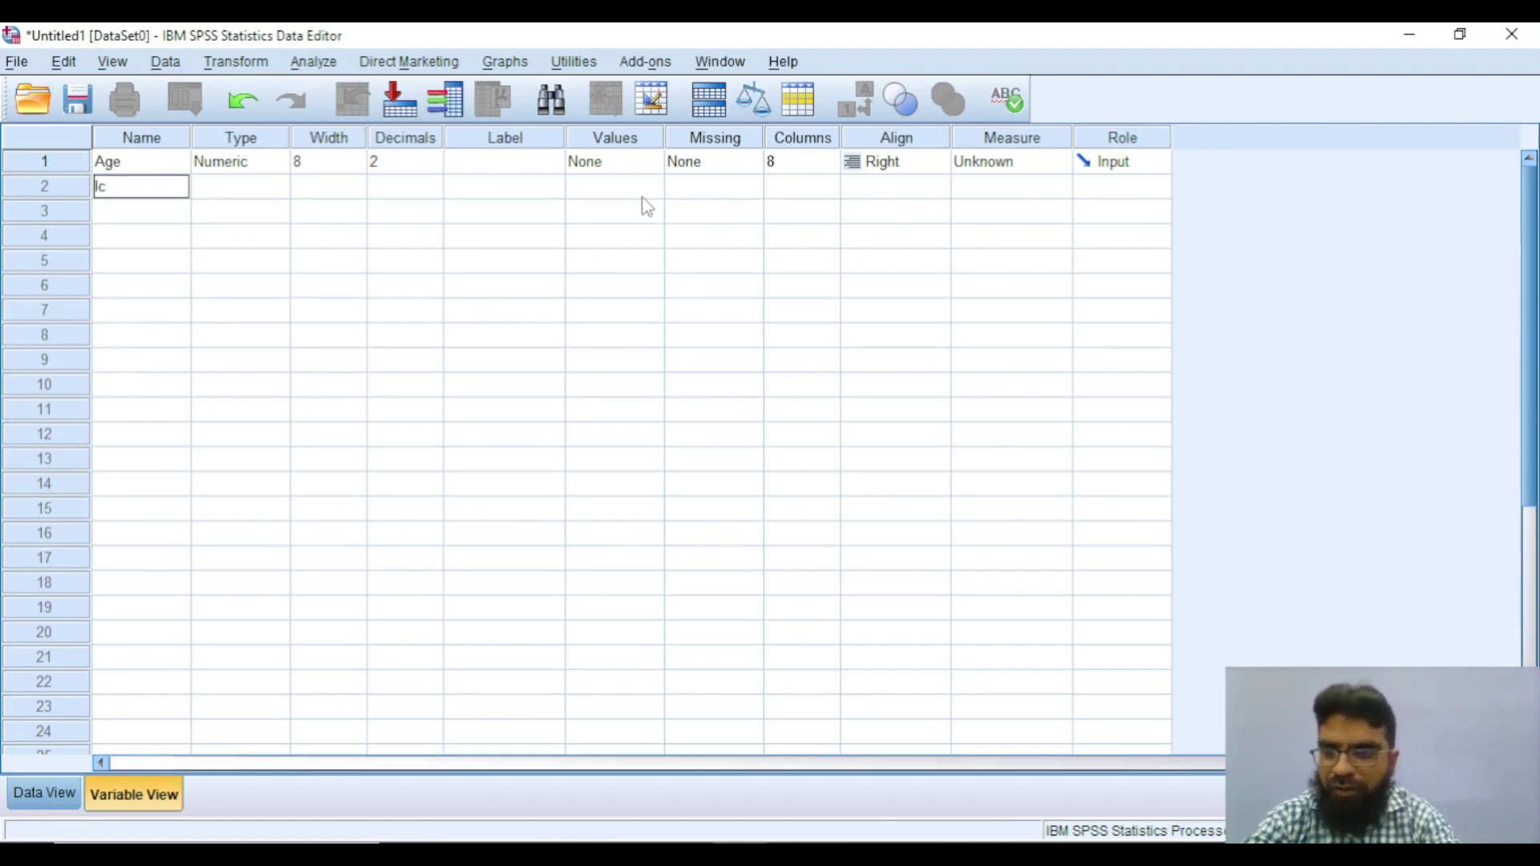
{"action": "key", "text": "BackSpace"}
{"action": "key", "text": "BackSpace"}
{"action": "type", "text": "Income"}
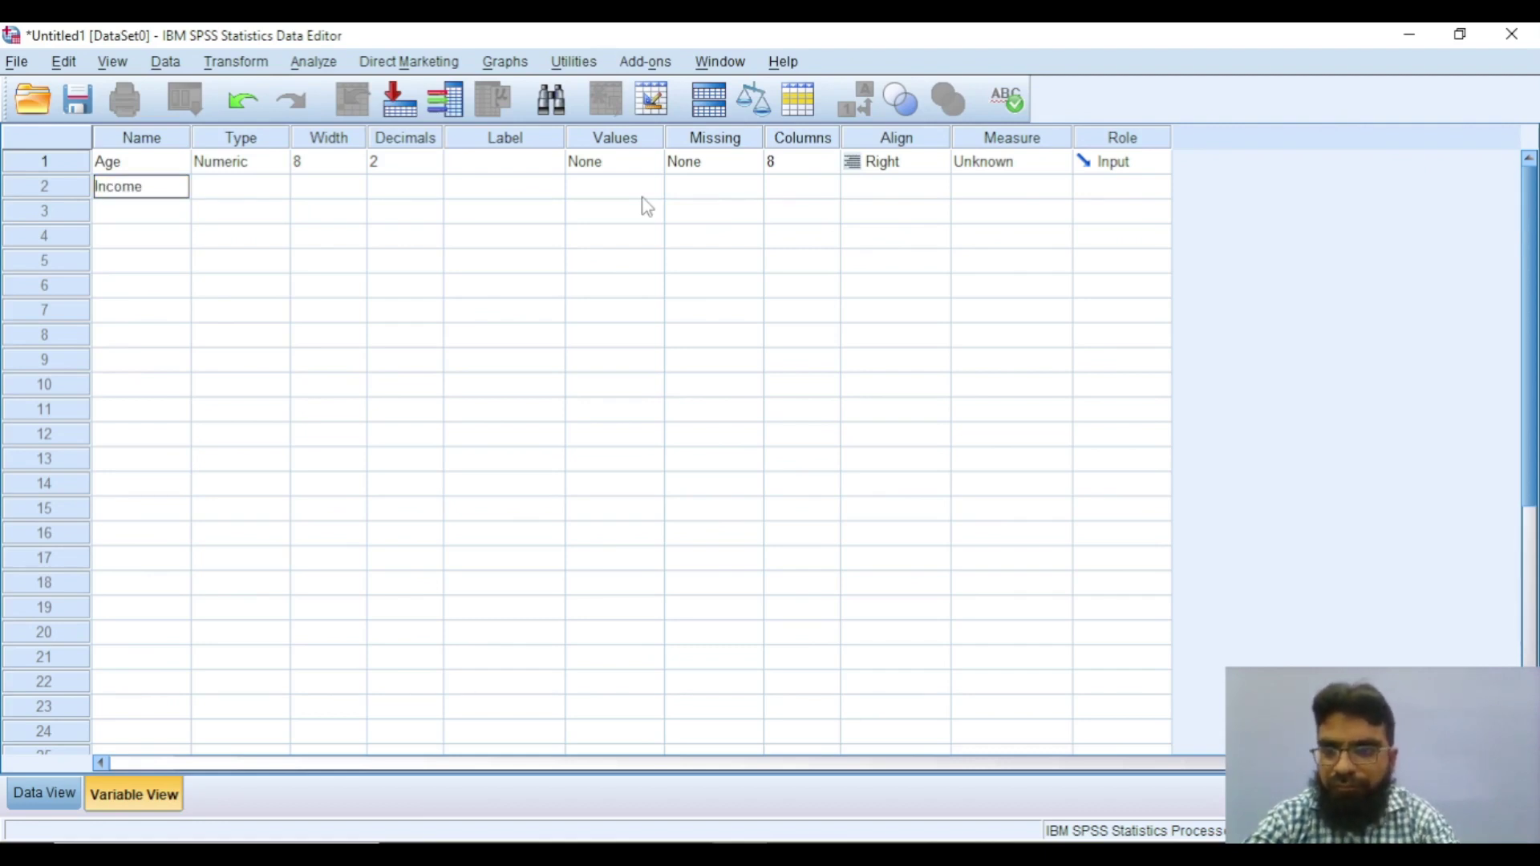
{"action": "key", "text": "Return"}
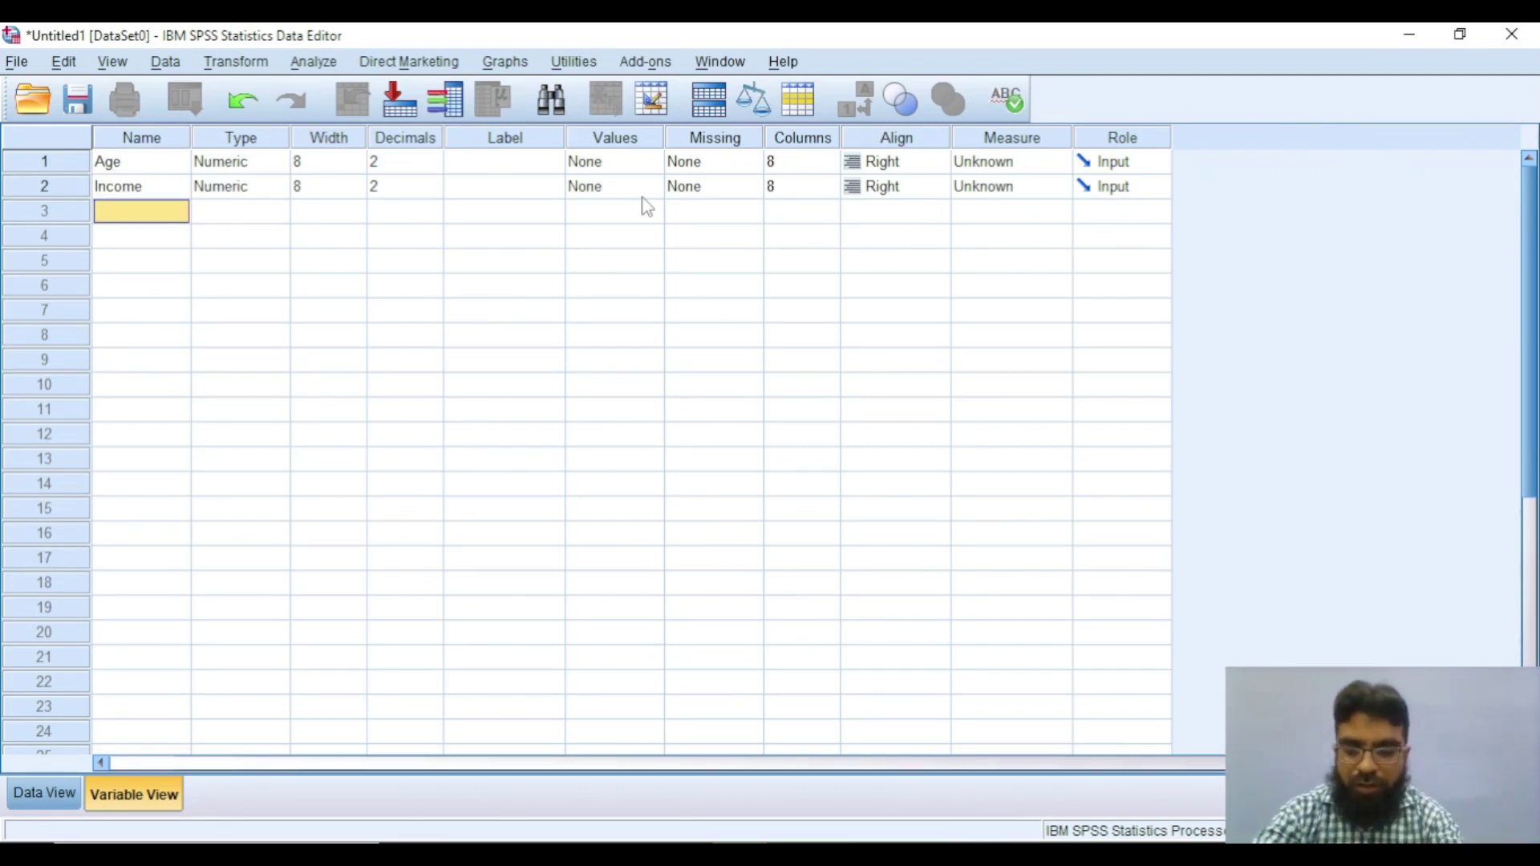
Add a third variable named Gender in the row below Income.
{"action": "type", "text": "Gen"}
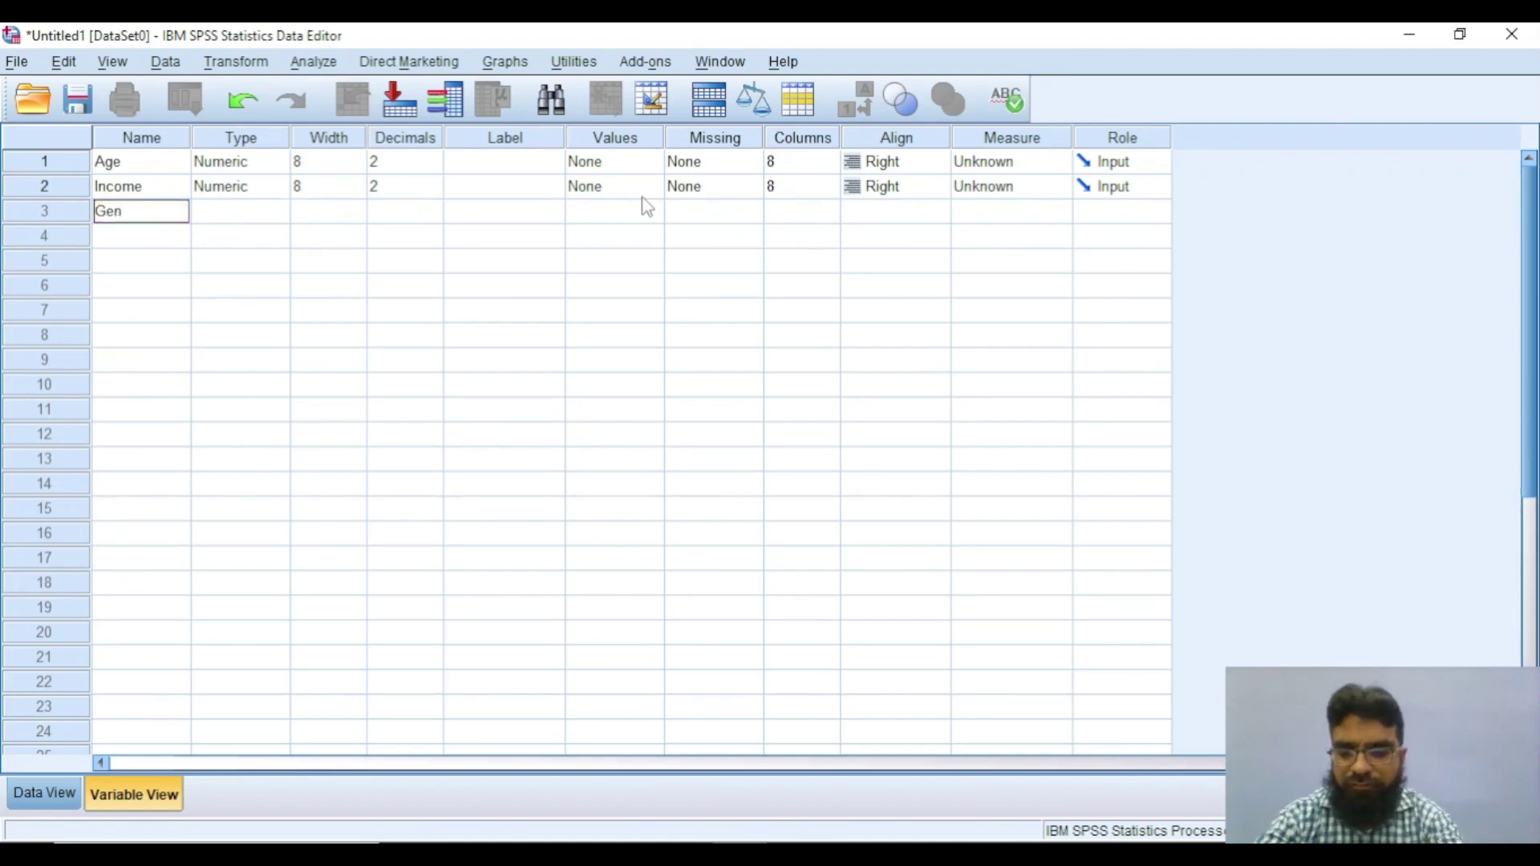
{"action": "type", "text": "der"}
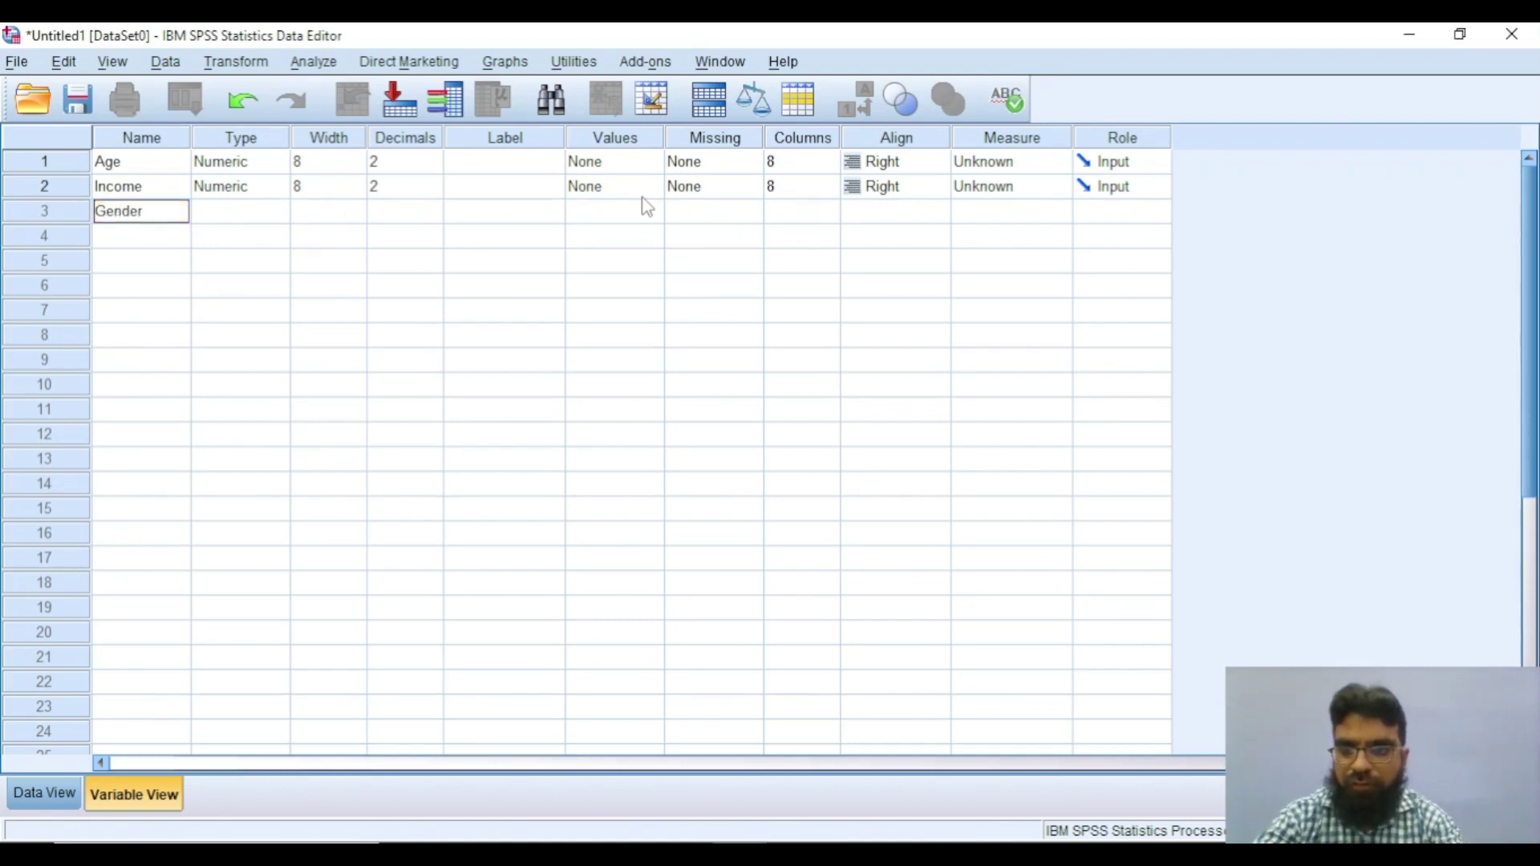
{"action": "key", "text": "Return"}
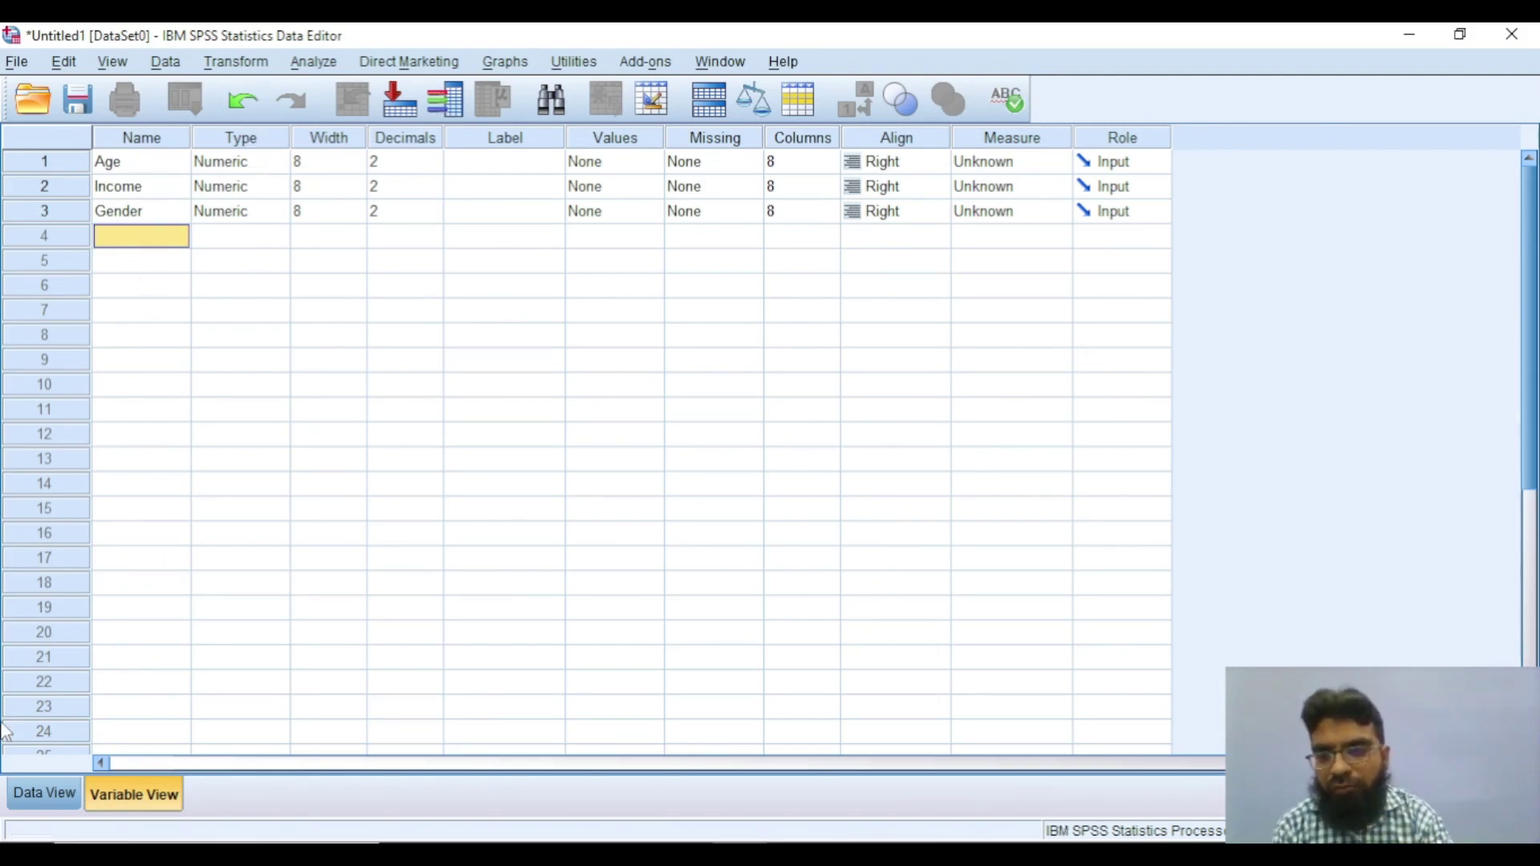
Check how the three defined variables appear as columns in Data View, and return to Variable View.
{"action": "left_click", "coordinate": [36, 794]}
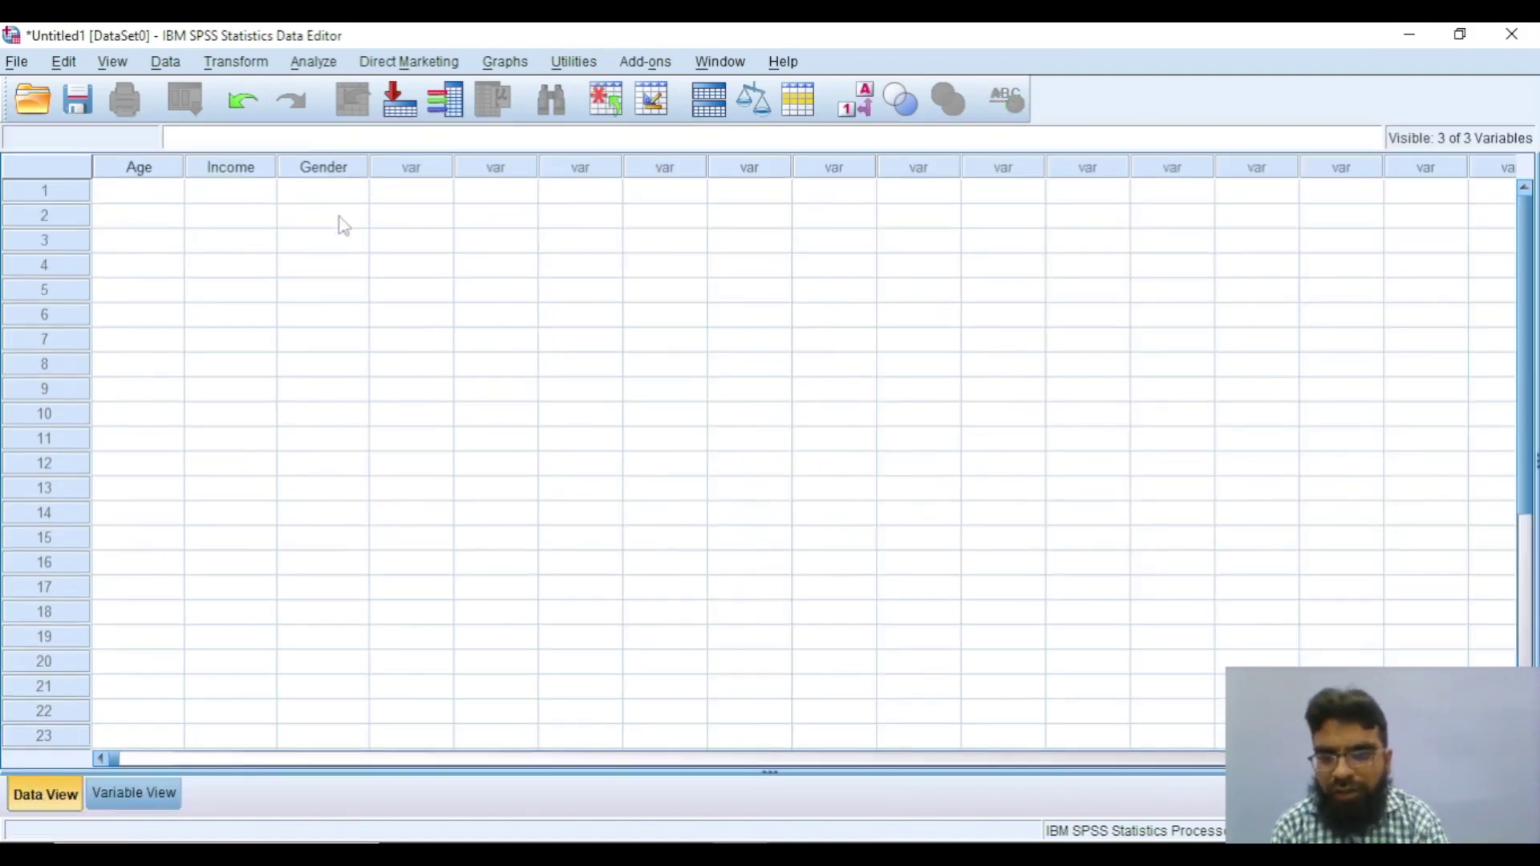
{"action": "left_click", "coordinate": [145, 198]}
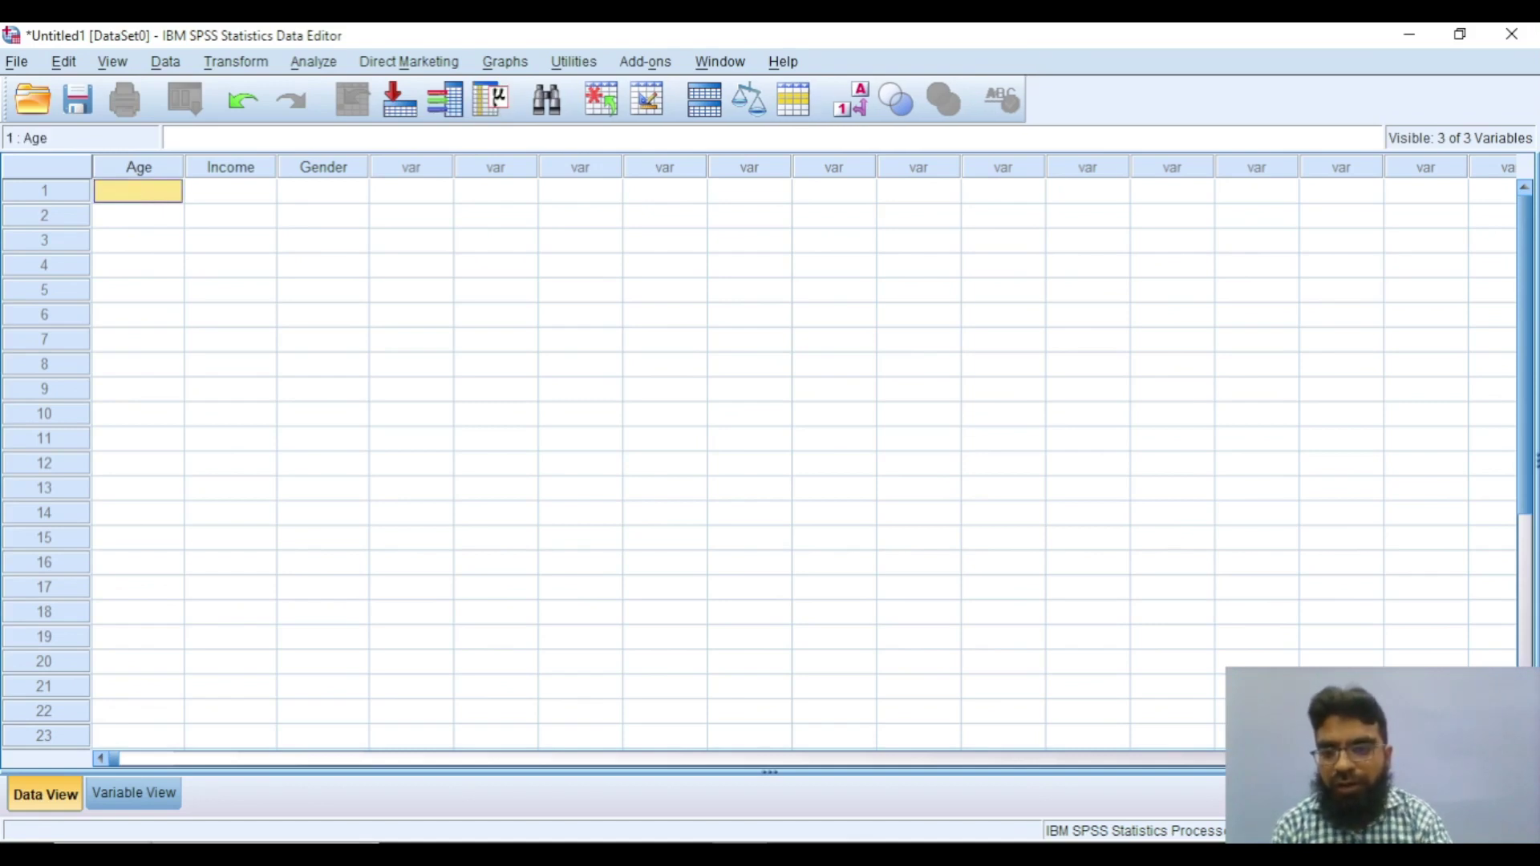
{"action": "left_click", "coordinate": [149, 802]}
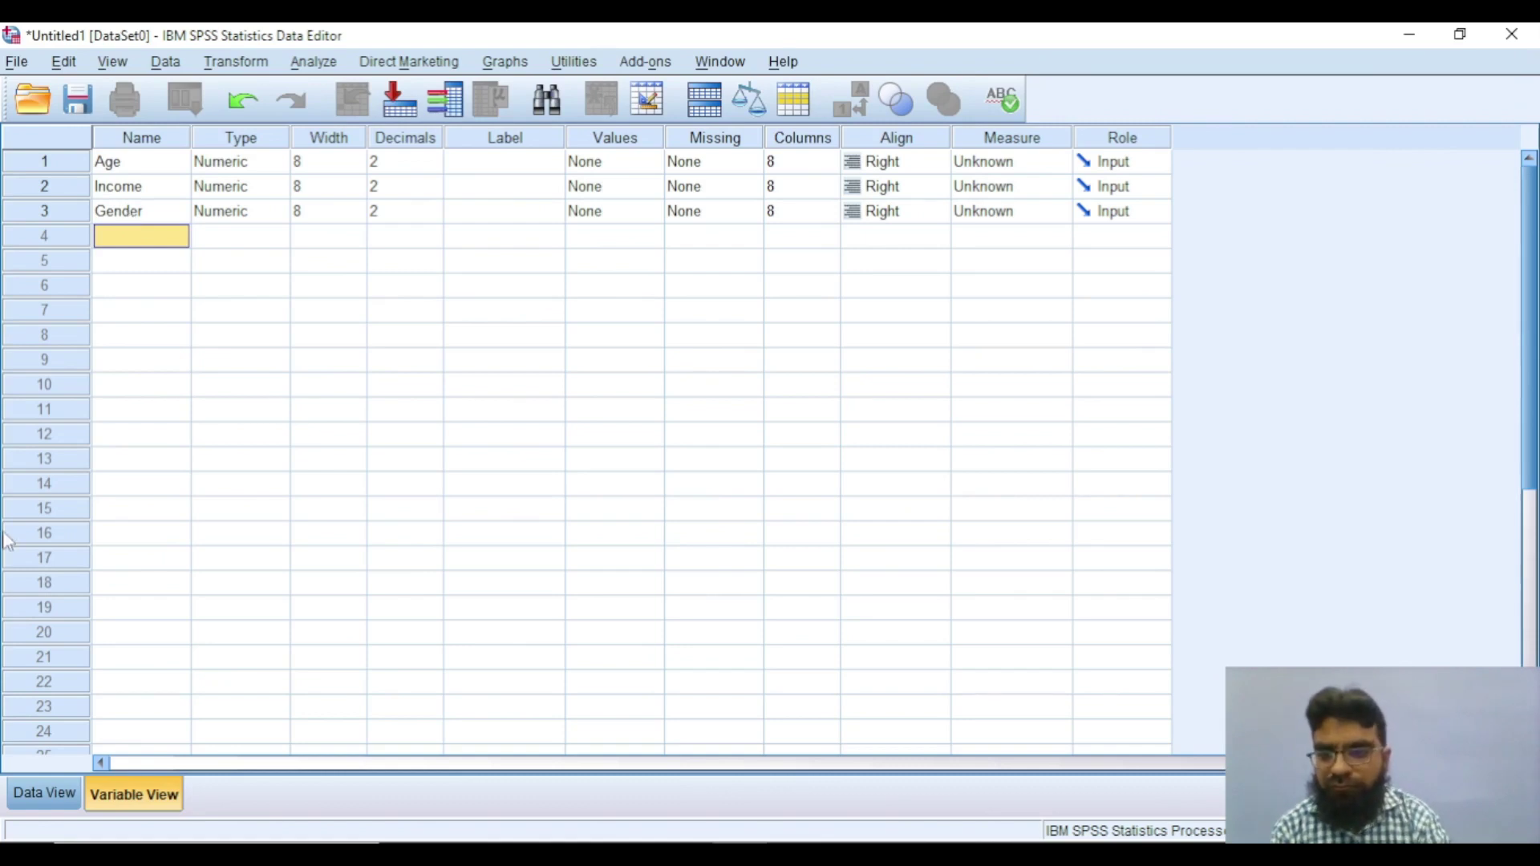
In Data View, enter the Age values 45, 34 and 25 for the first three cases.
{"action": "left_click", "coordinate": [51, 783]}
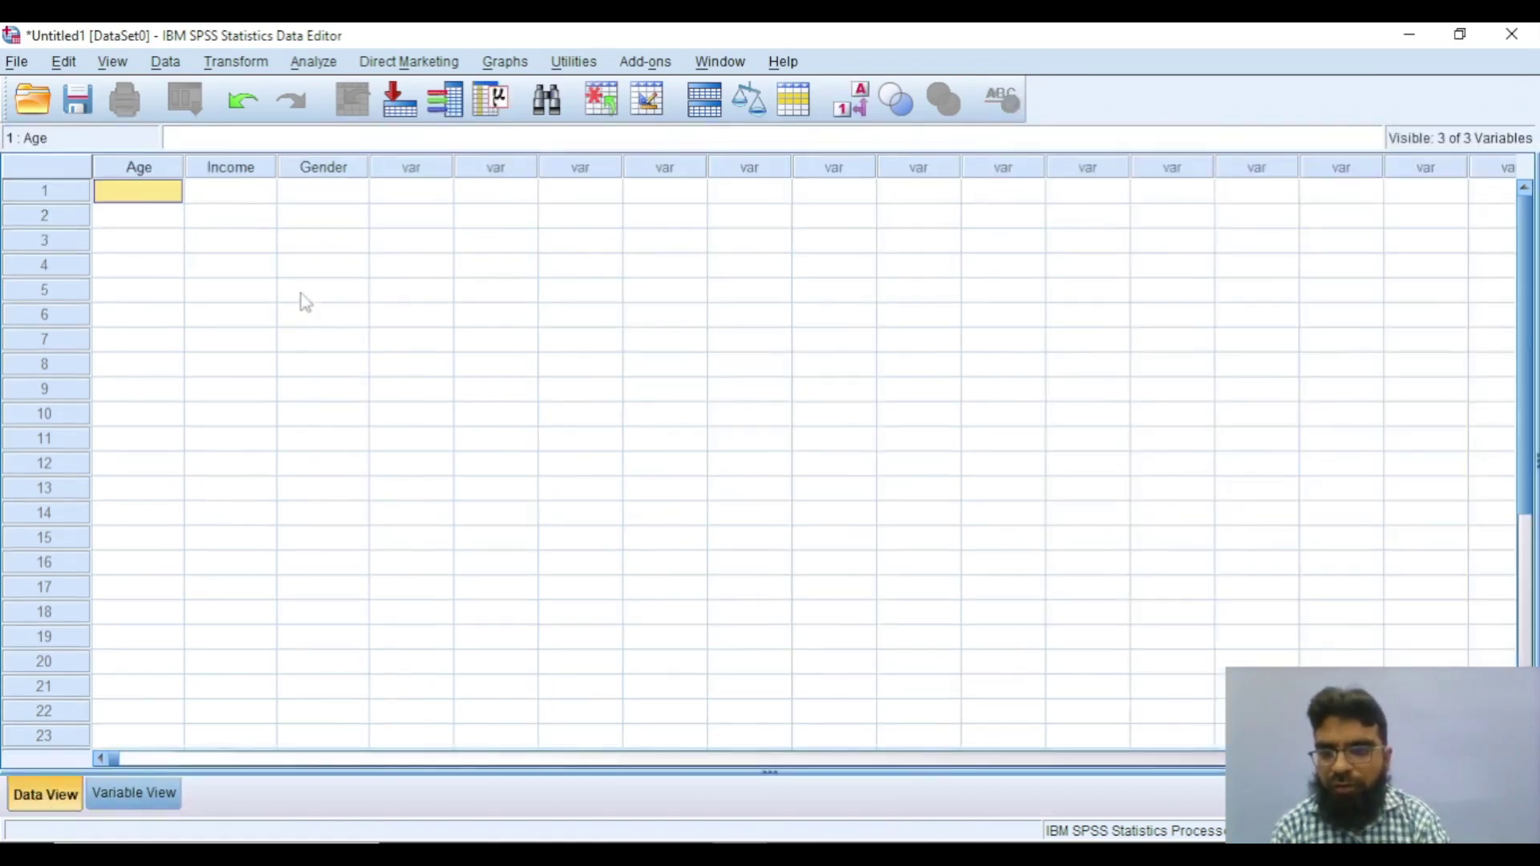
{"action": "type", "text": "45"}
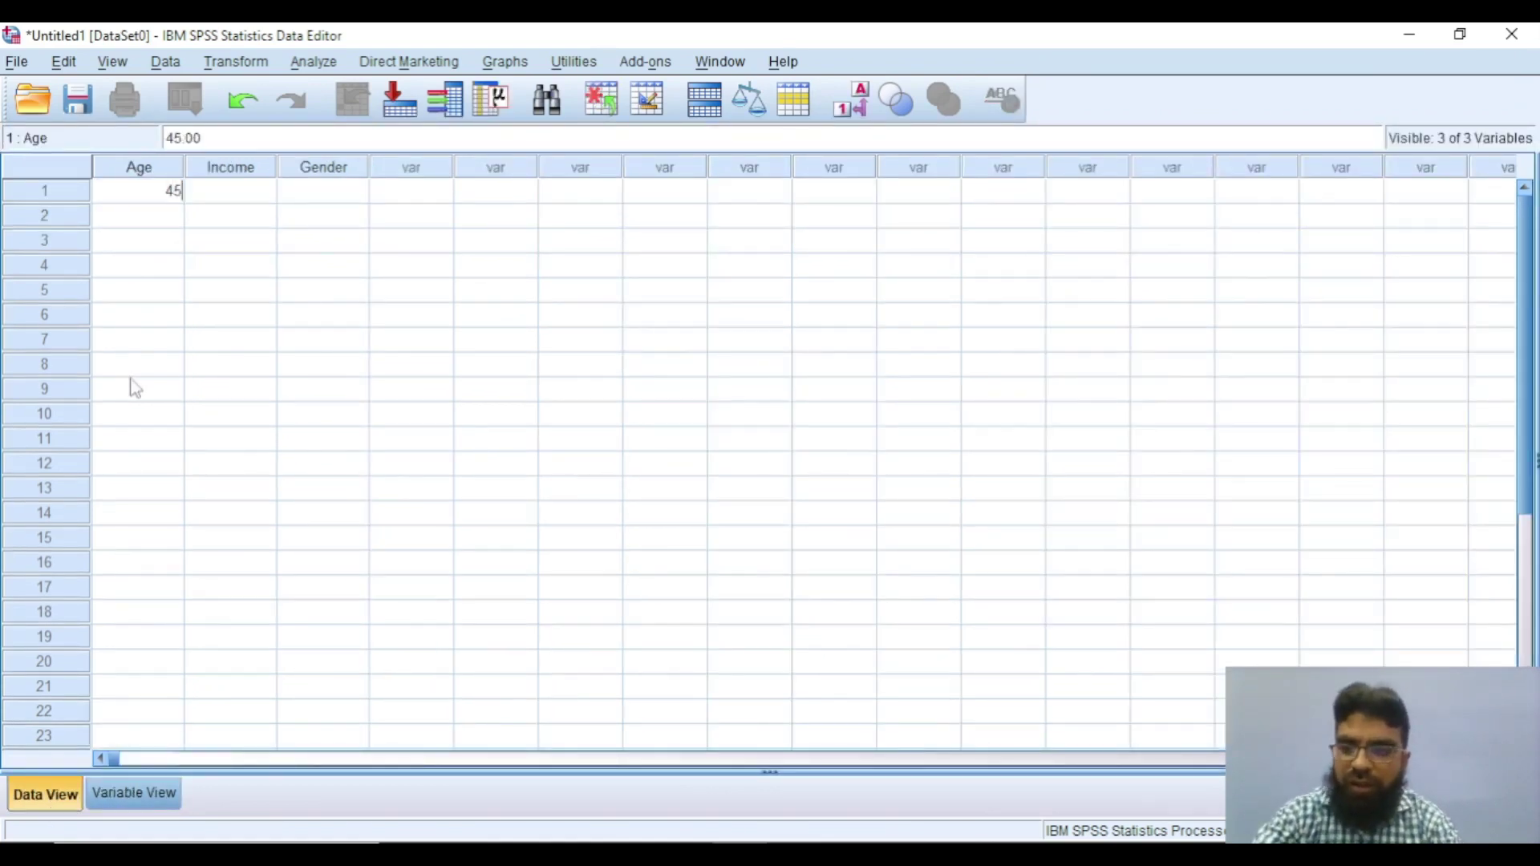
{"action": "key", "text": "Return"}
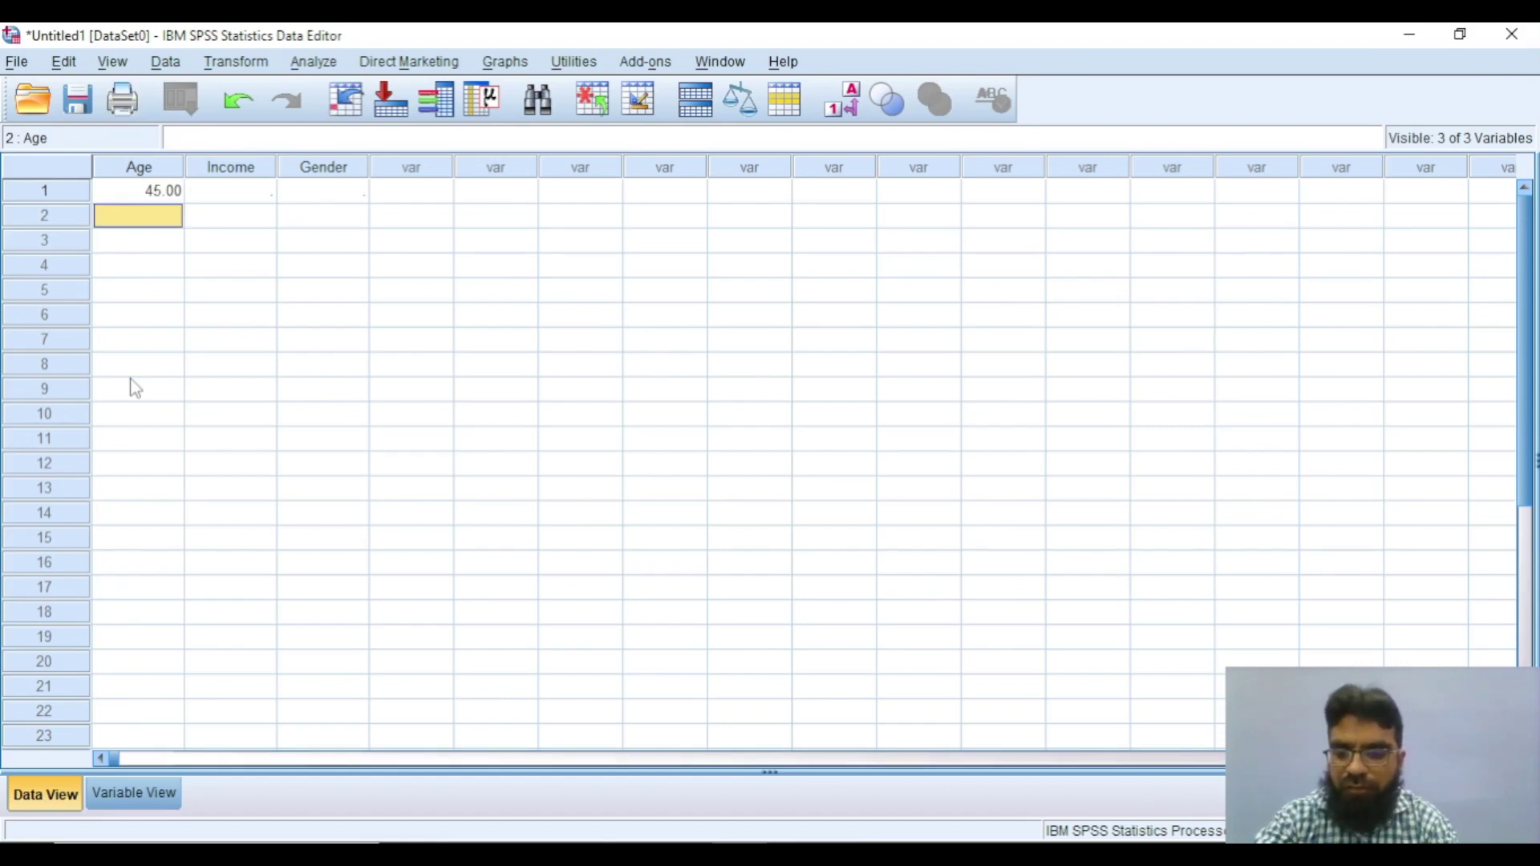
{"action": "type", "text": "34"}
{"action": "key", "text": "Return"}
{"action": "type", "text": "25"}
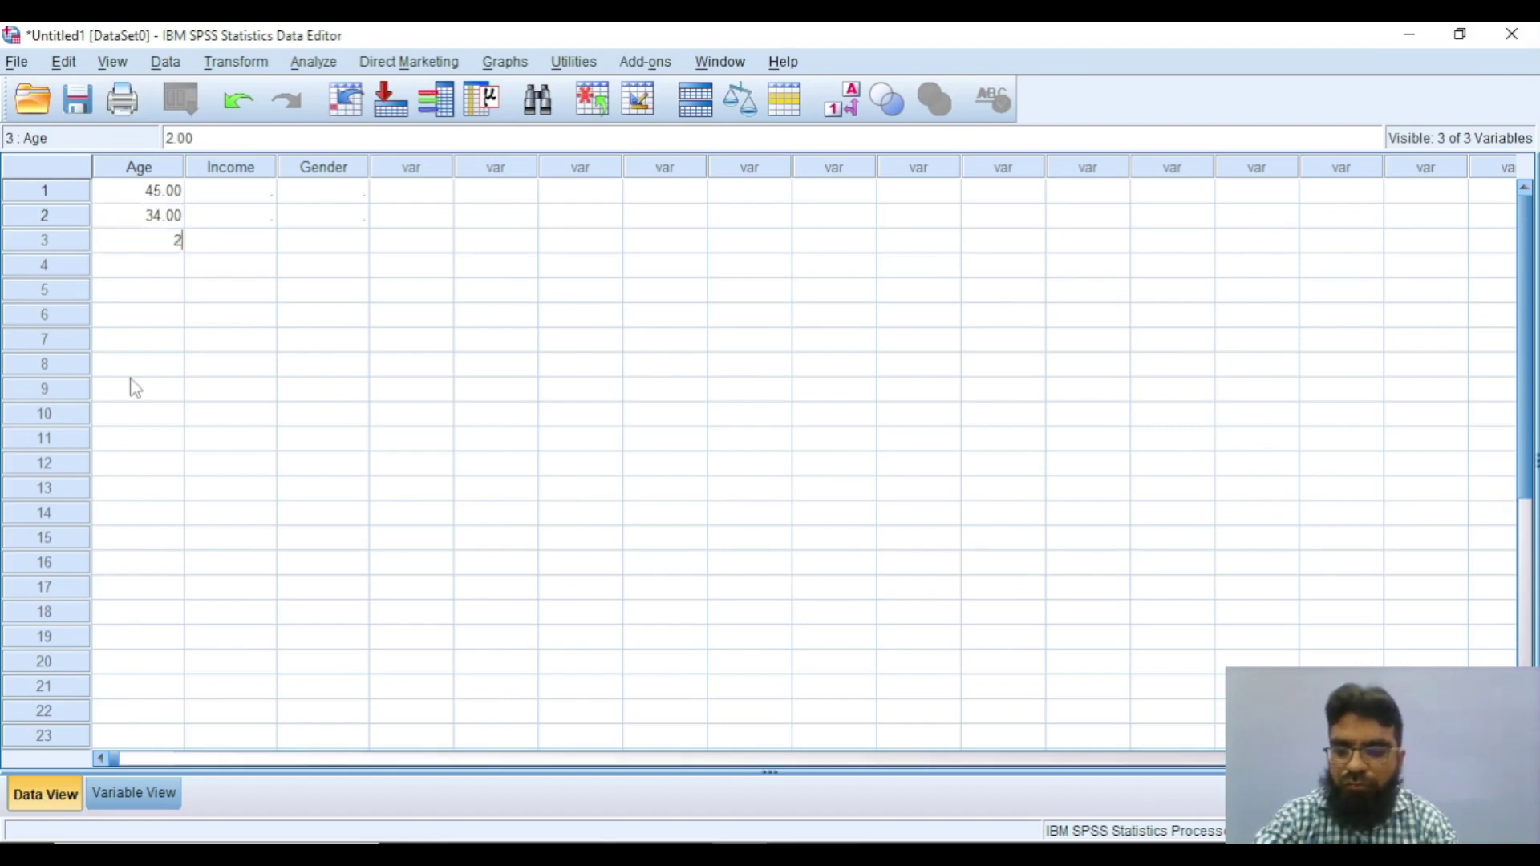
{"action": "key", "text": "Return"}
Enter the Income values 25000, 105000 and 110000 for cases 1 to 3.
{"action": "key", "text": "Up"}
{"action": "key", "text": "Up"}
{"action": "key", "text": "Up"}
{"action": "key", "text": "Right"}
{"action": "key", "text": "Right"}
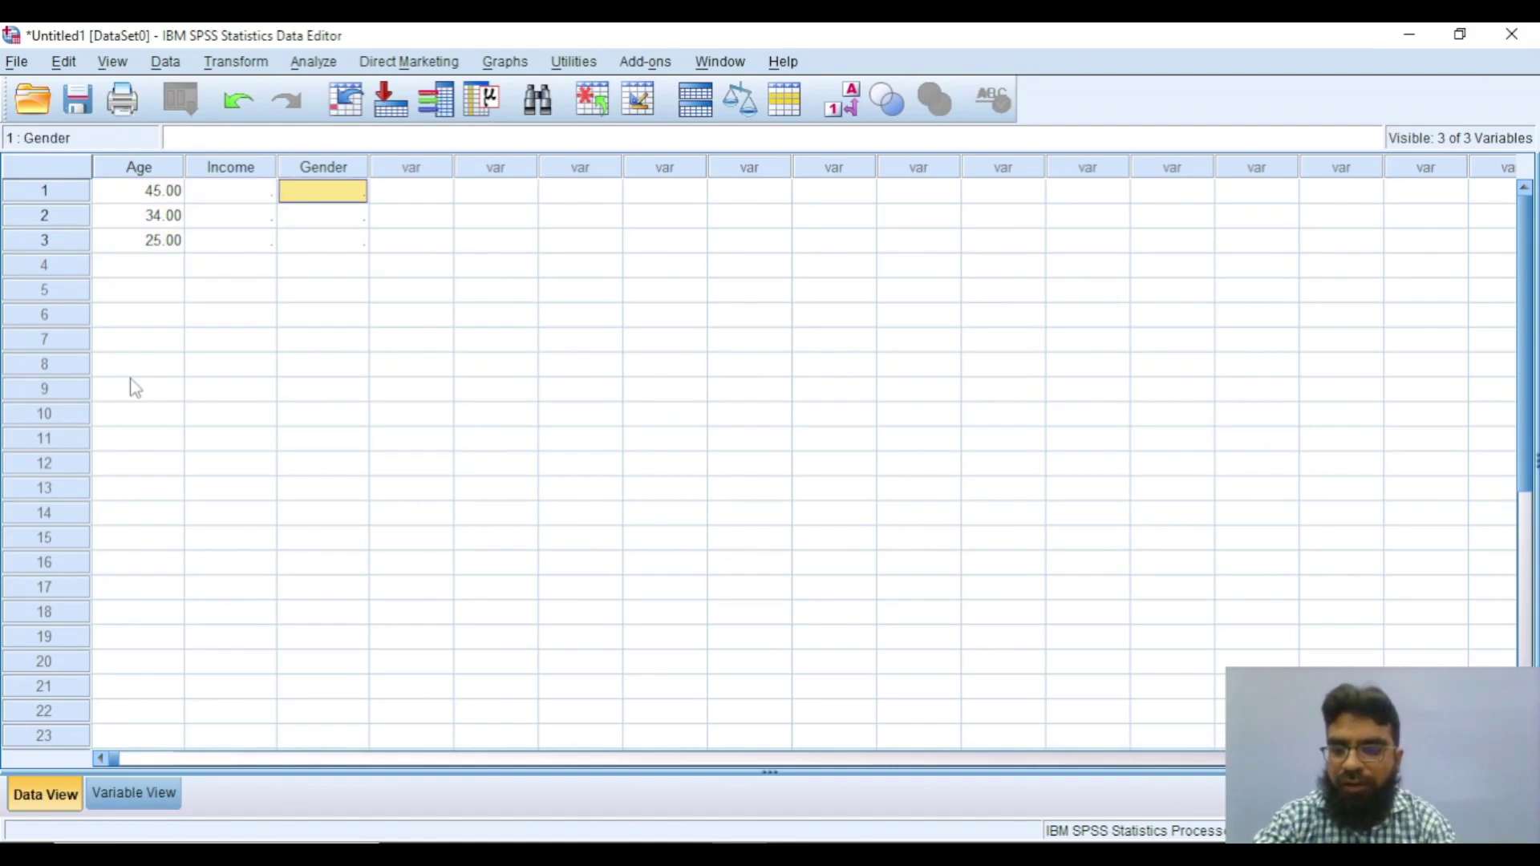
{"action": "key", "text": "Left"}
{"action": "type", "text": "25000"}
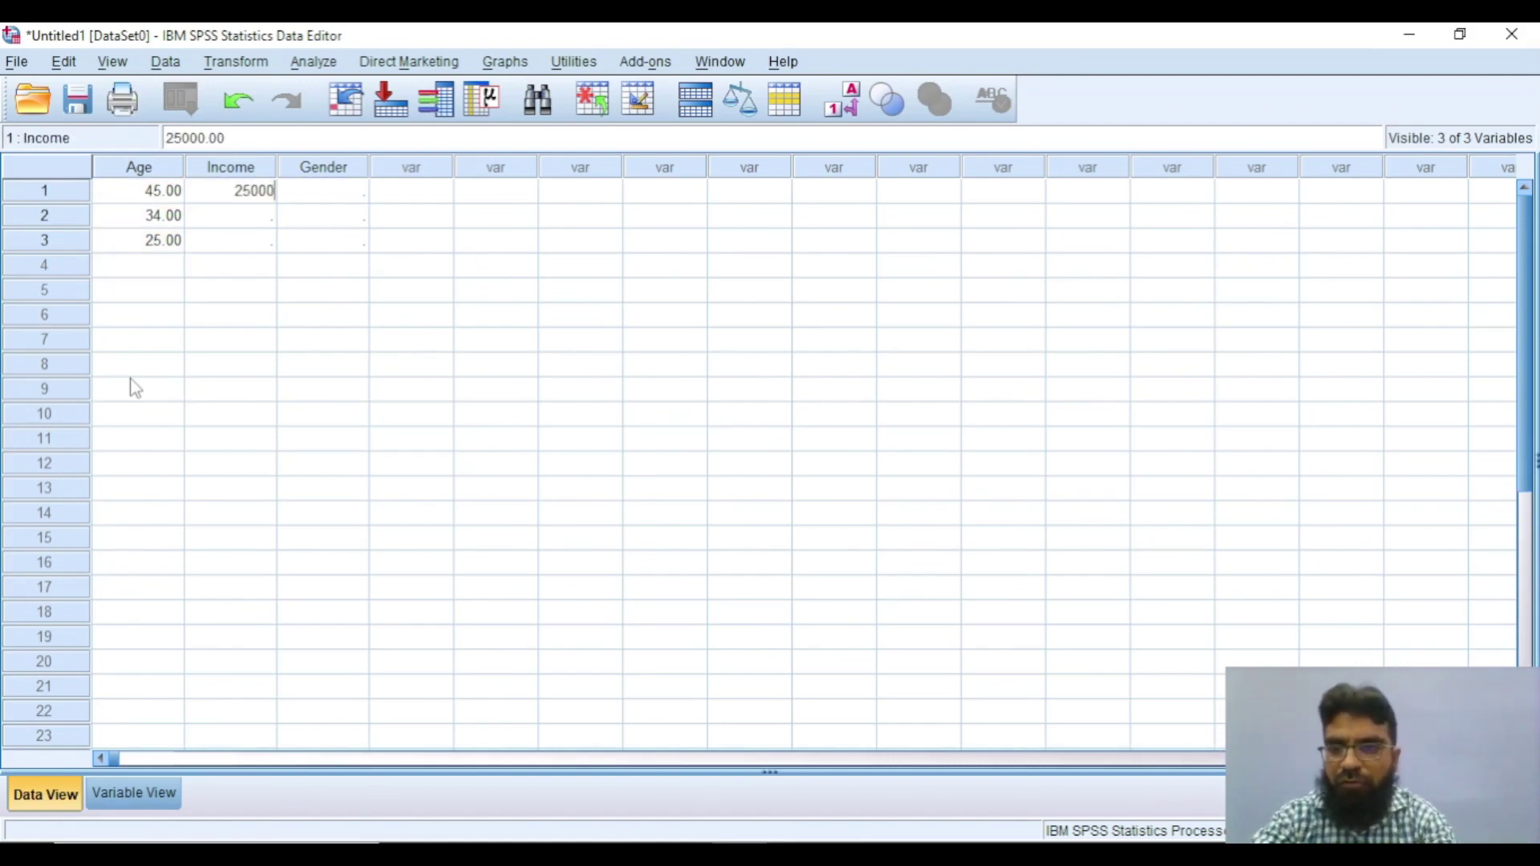
{"action": "key", "text": "Return"}
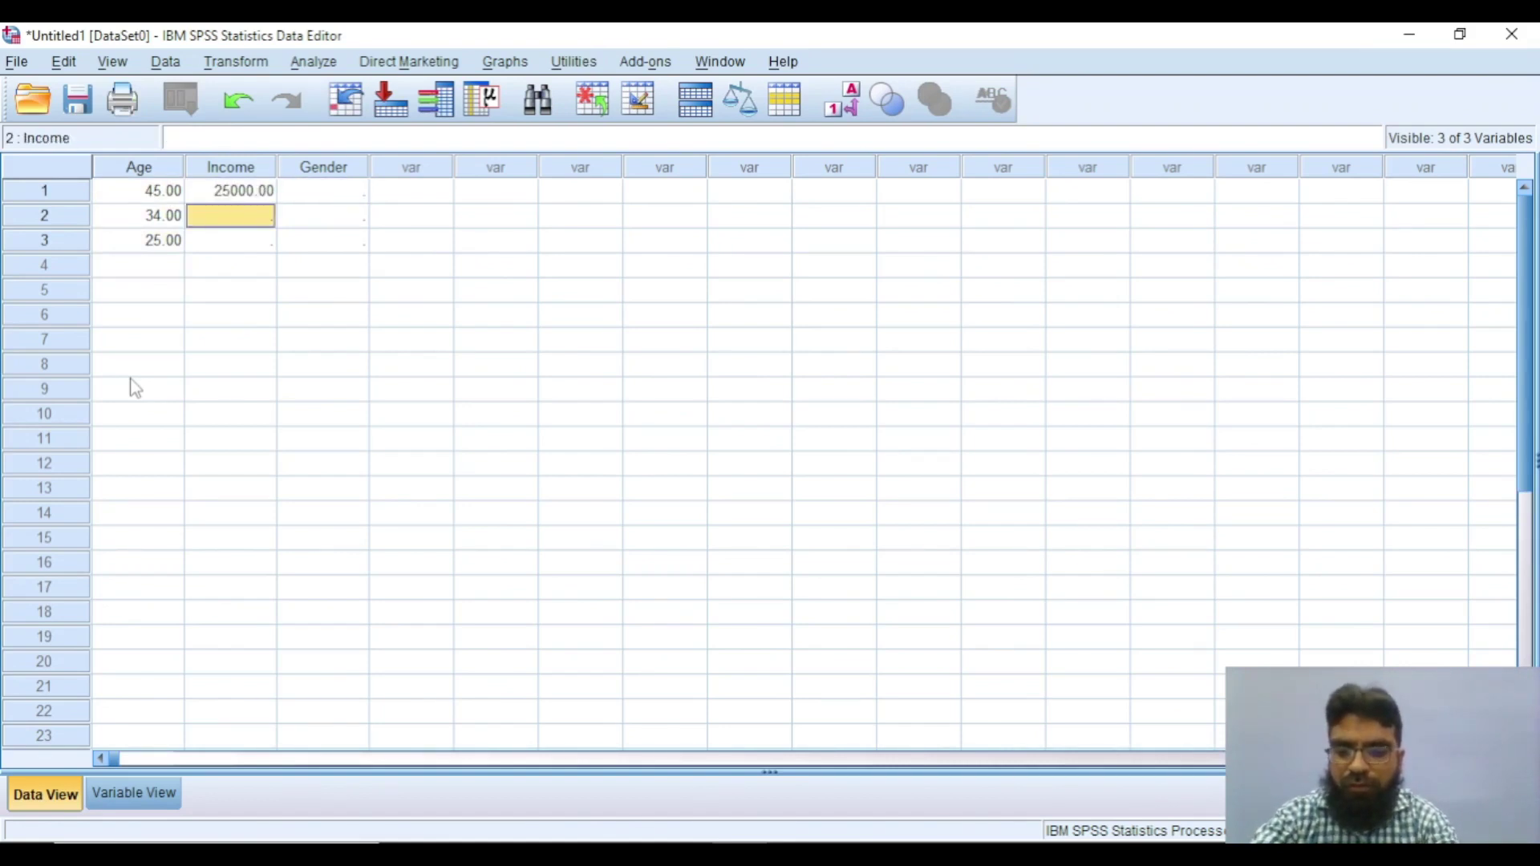
{"action": "type", "text": "1"}
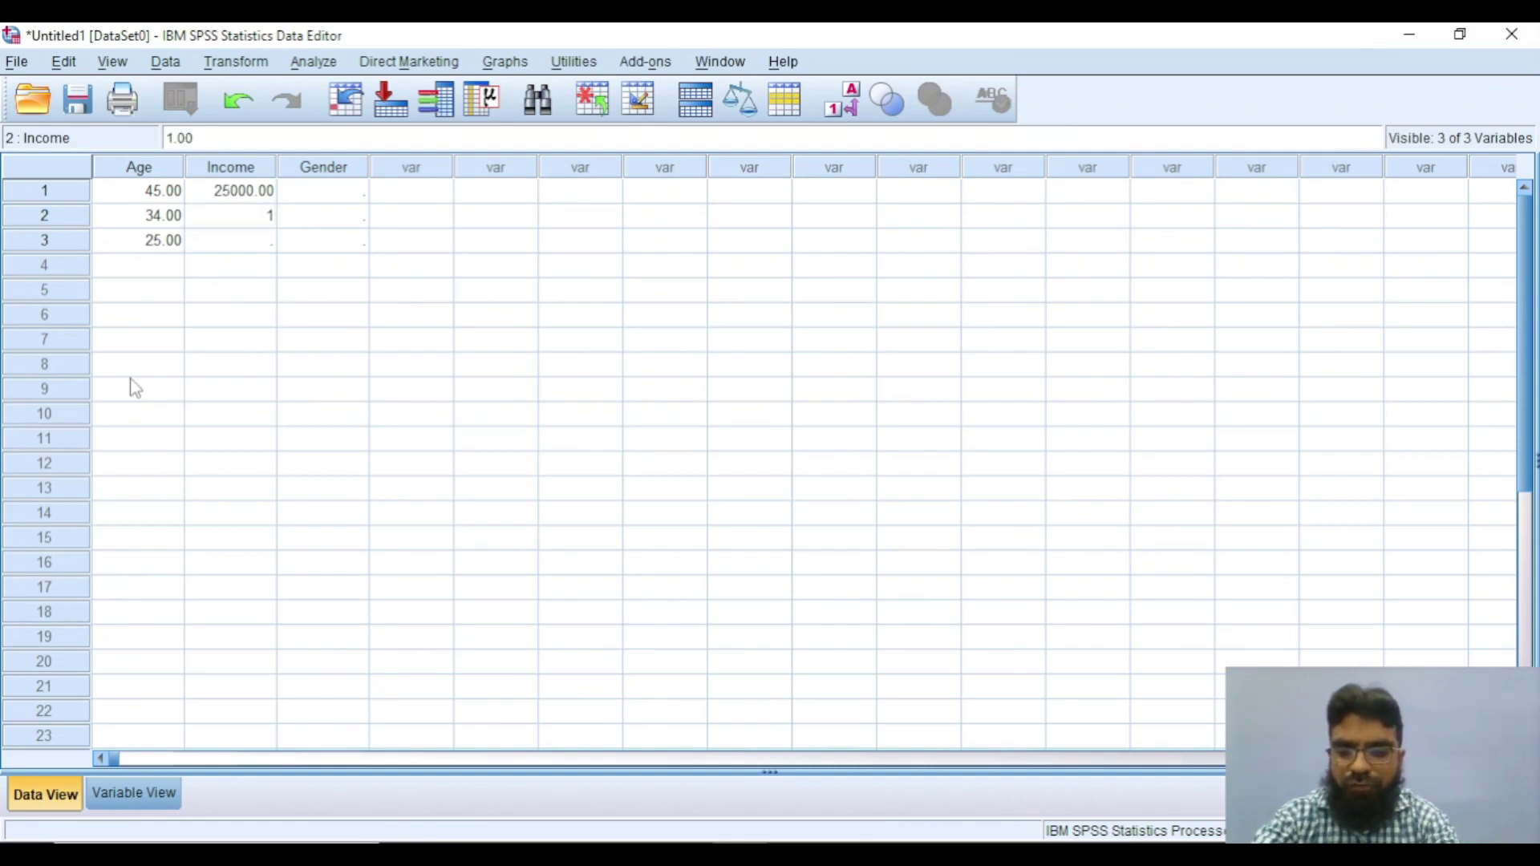
{"action": "type", "text": "05000"}
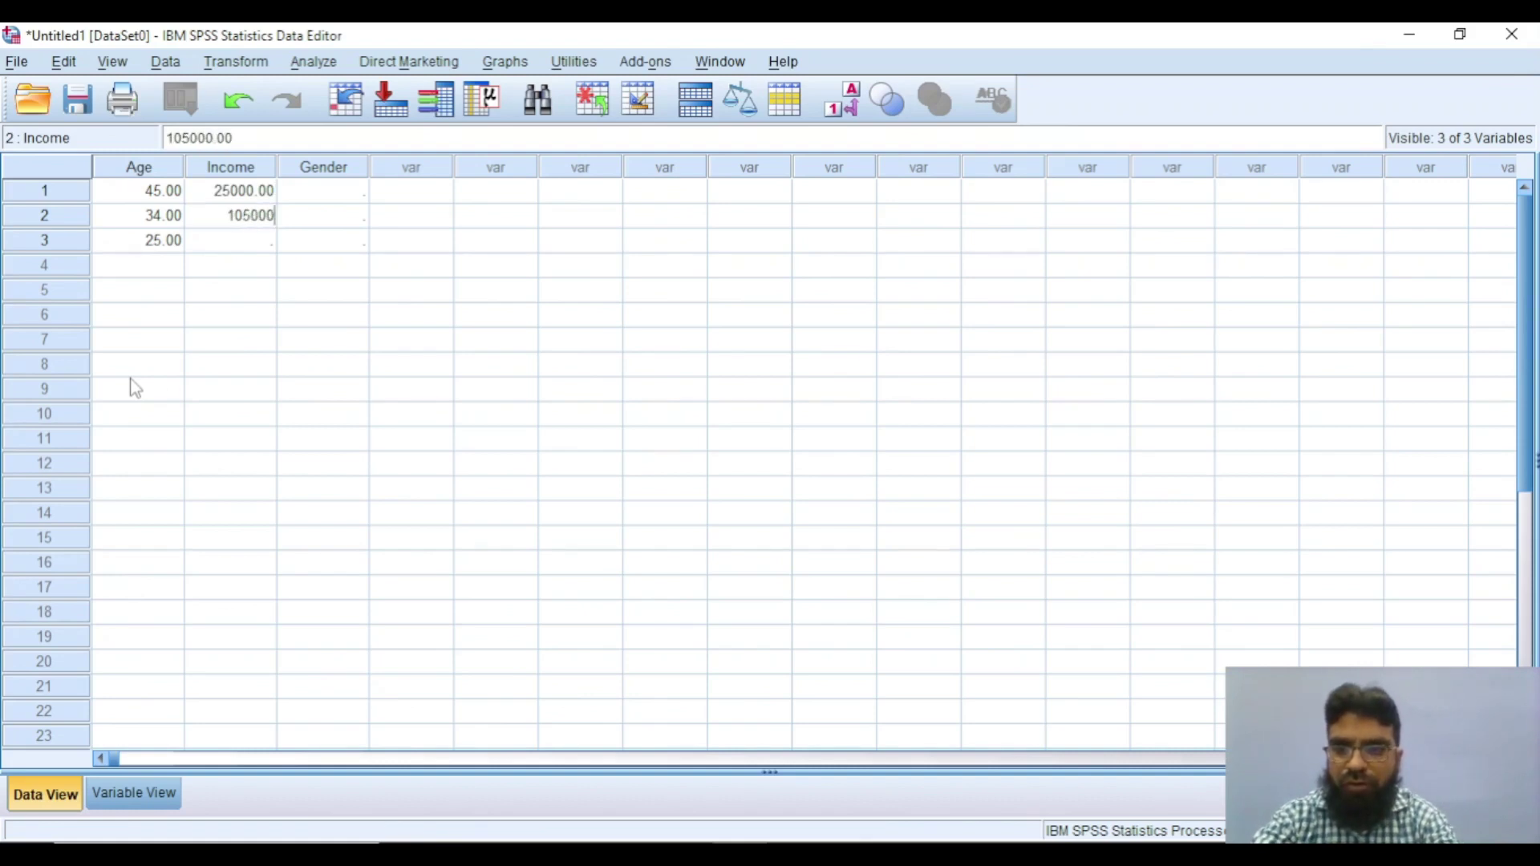
{"action": "key", "text": "Return"}
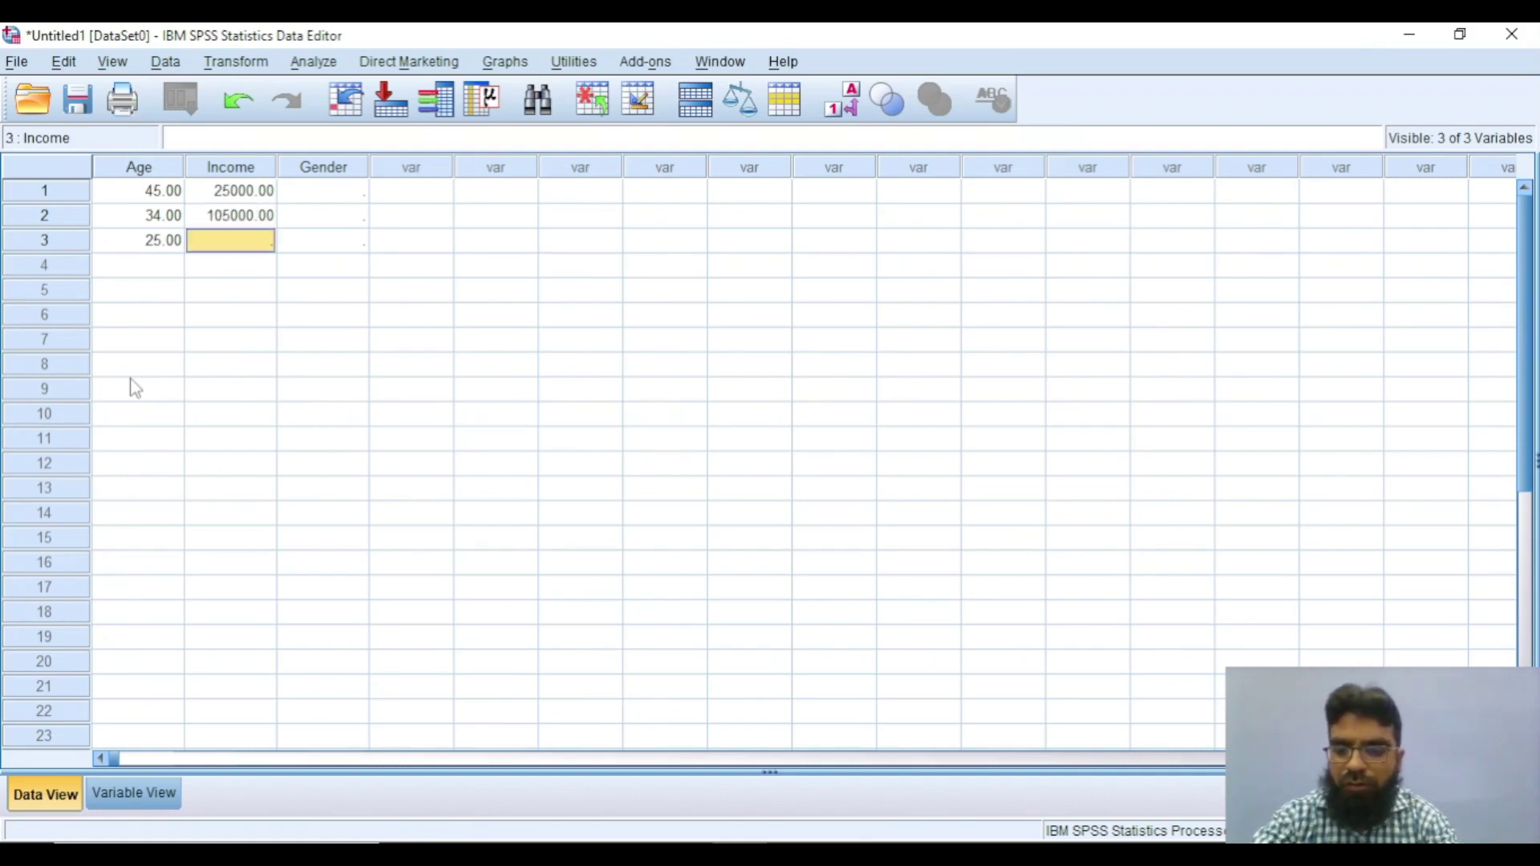
{"action": "type", "text": "110000"}
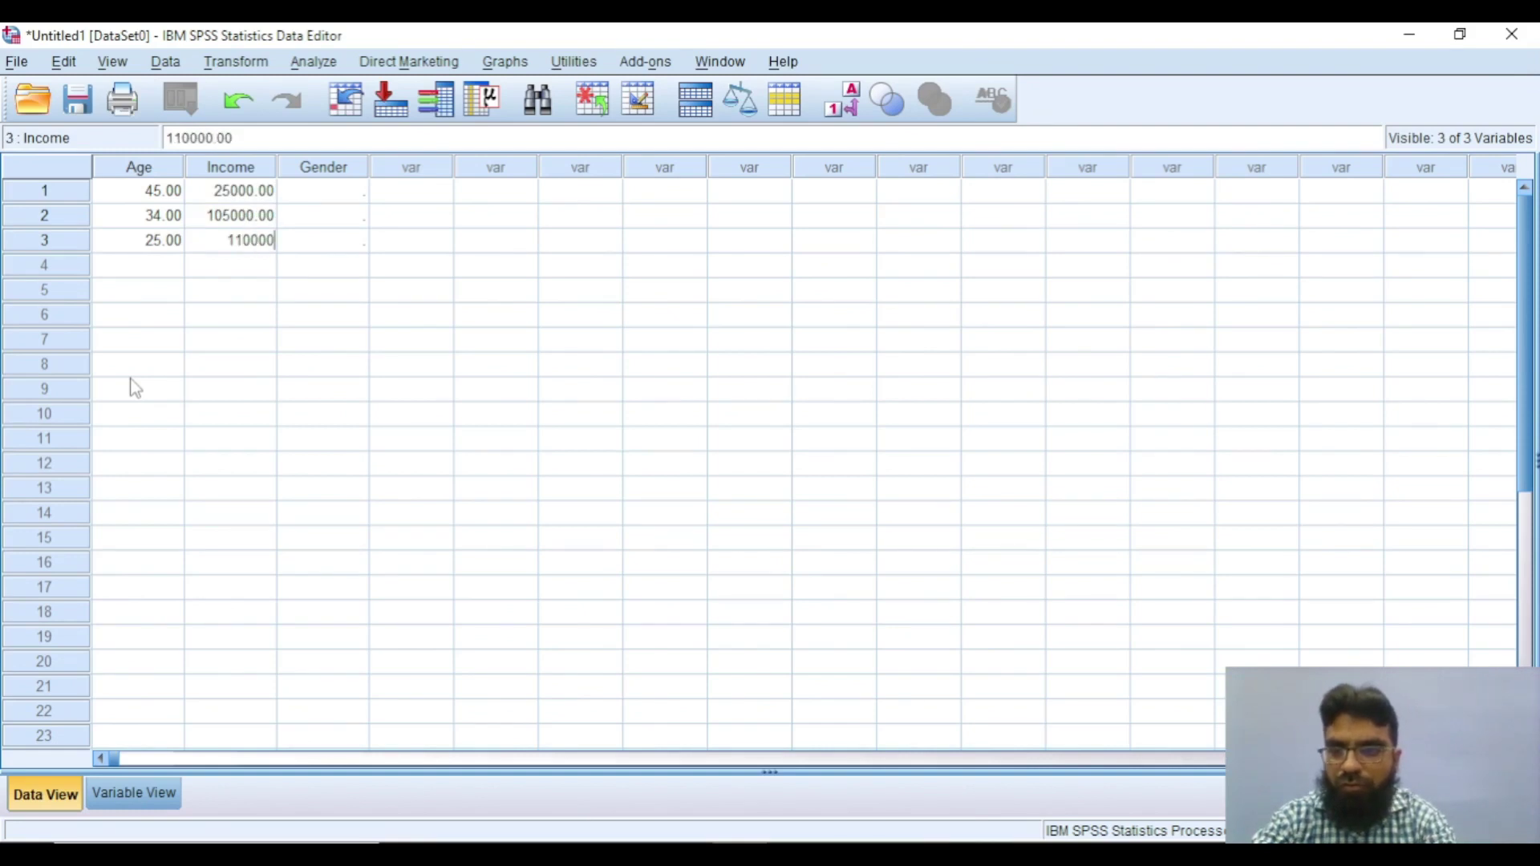
{"action": "key", "text": "Return"}
Enter the Gender codes 0, 1 and 0 for cases 1 to 3.
{"action": "key", "text": "Up"}
{"action": "key", "text": "Right"}
{"action": "key", "text": "Right"}
{"action": "key", "text": "Up"}
{"action": "key", "text": "Up"}
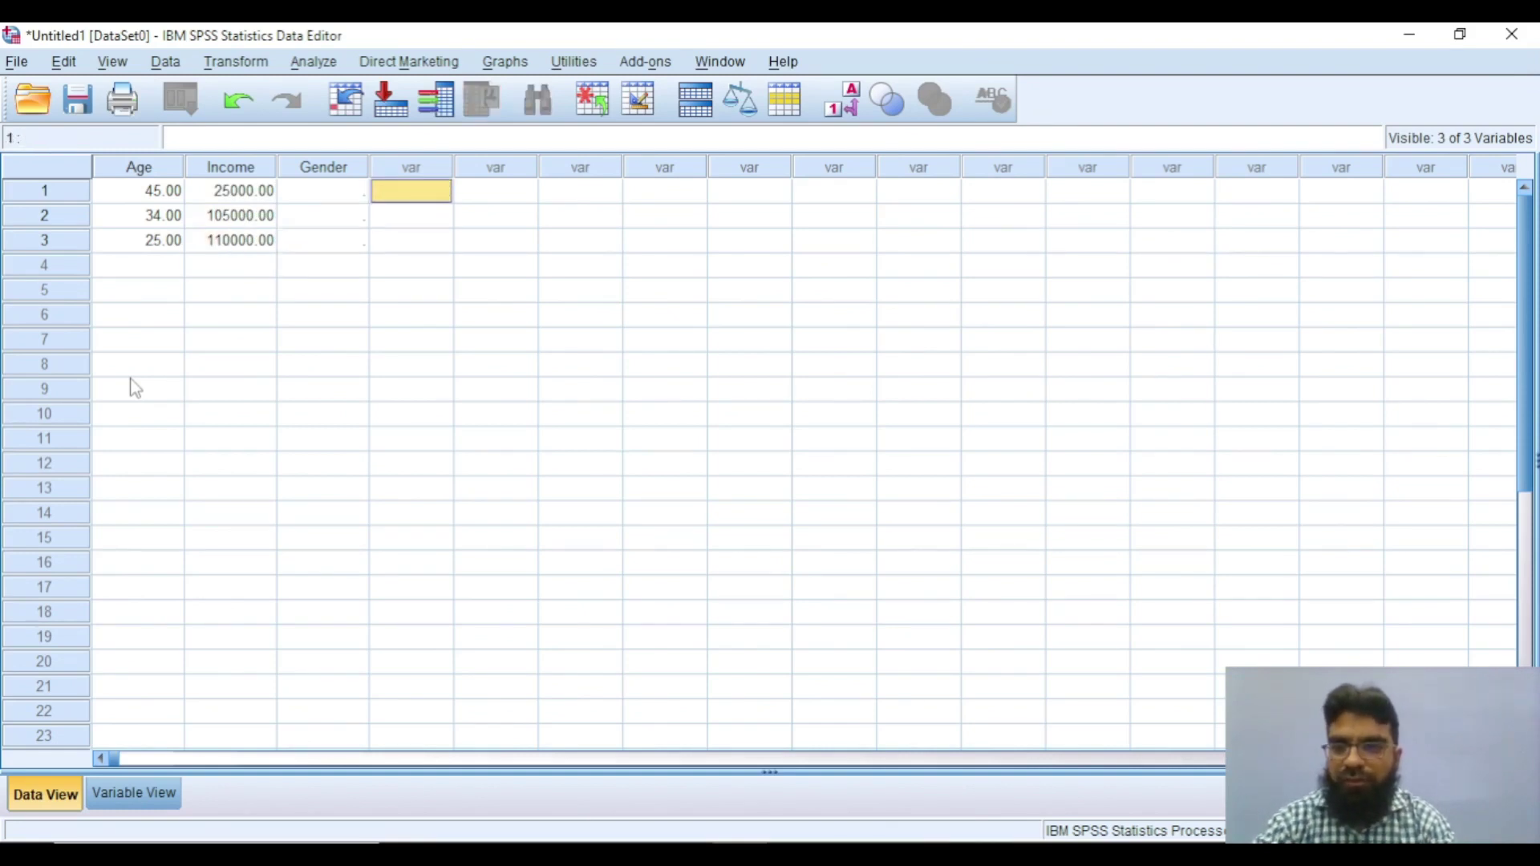
{"action": "key", "text": "Left"}
{"action": "type", "text": "0"}
{"action": "key", "text": "Return"}
{"action": "type", "text": "1"}
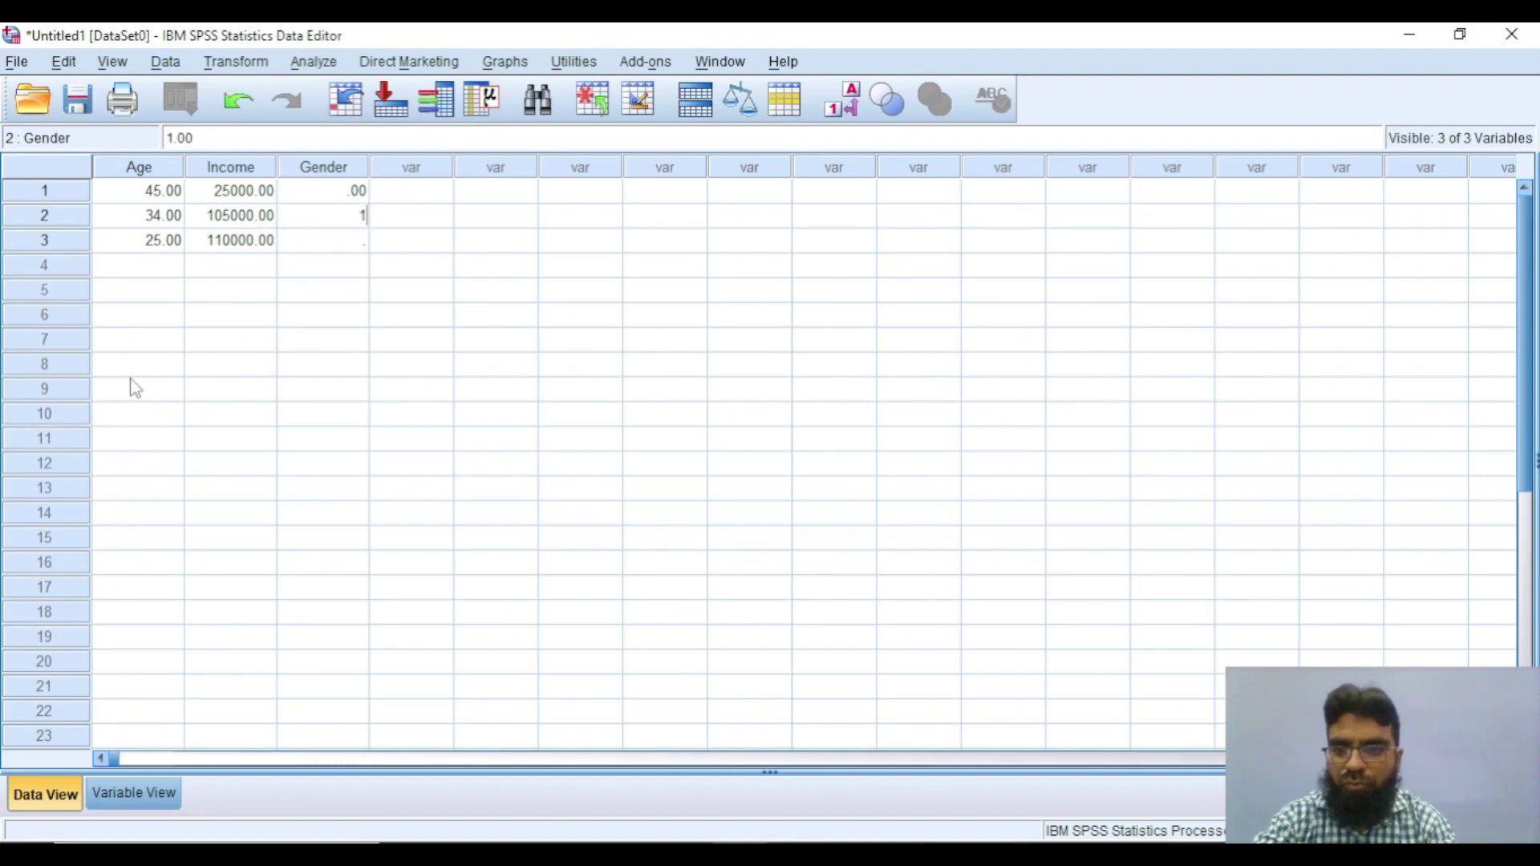
{"action": "key", "text": "Return"}
{"action": "type", "text": "0"}
{"action": "key", "text": "Return"}
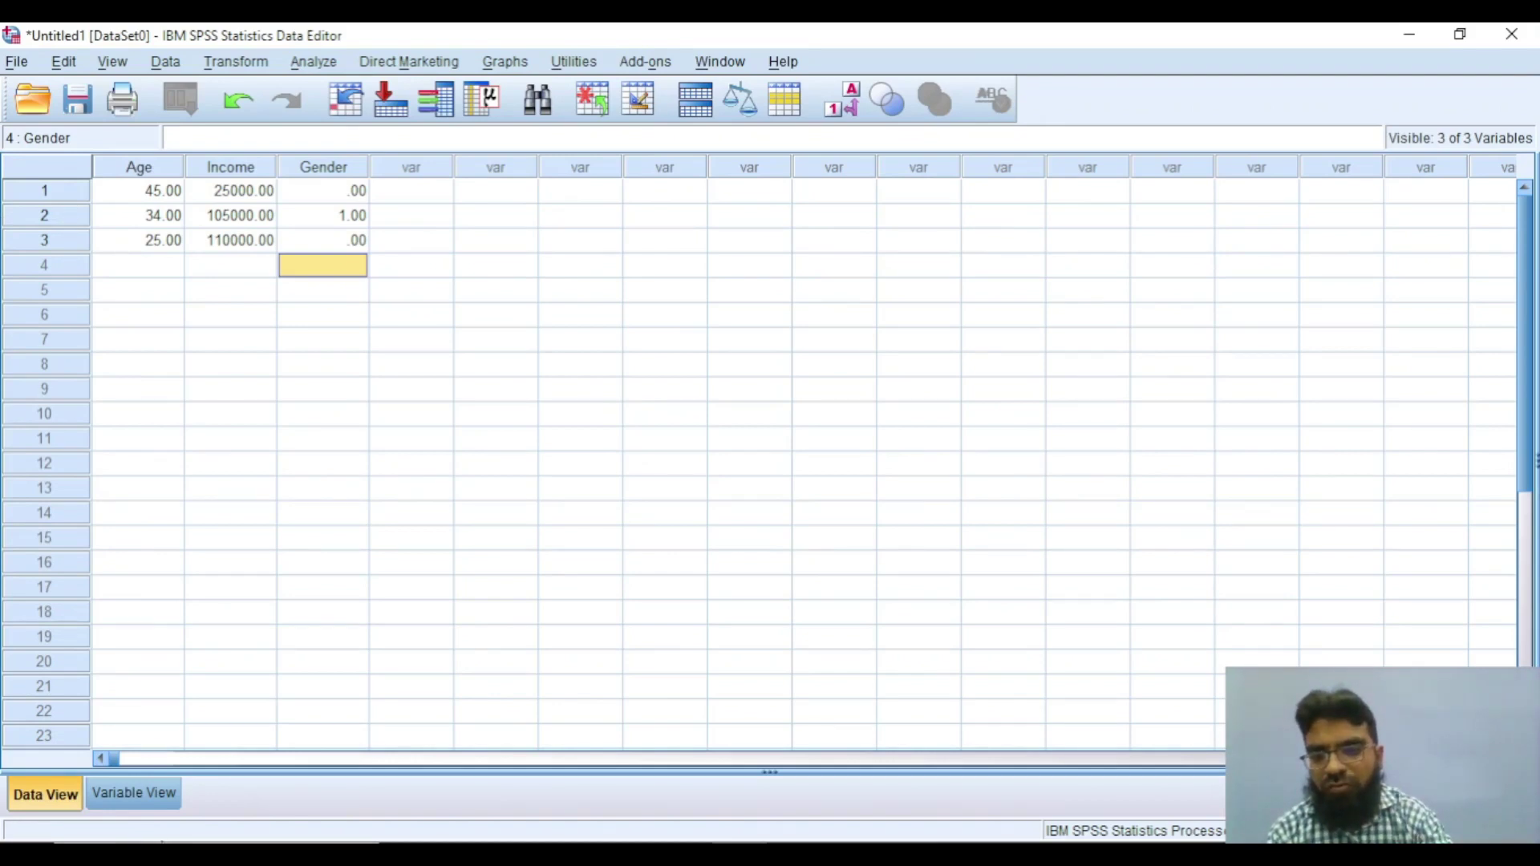
Examine the available variable types for Age in Variable View, and leave the type settings without changing them.
{"action": "left_click", "coordinate": [135, 795]}
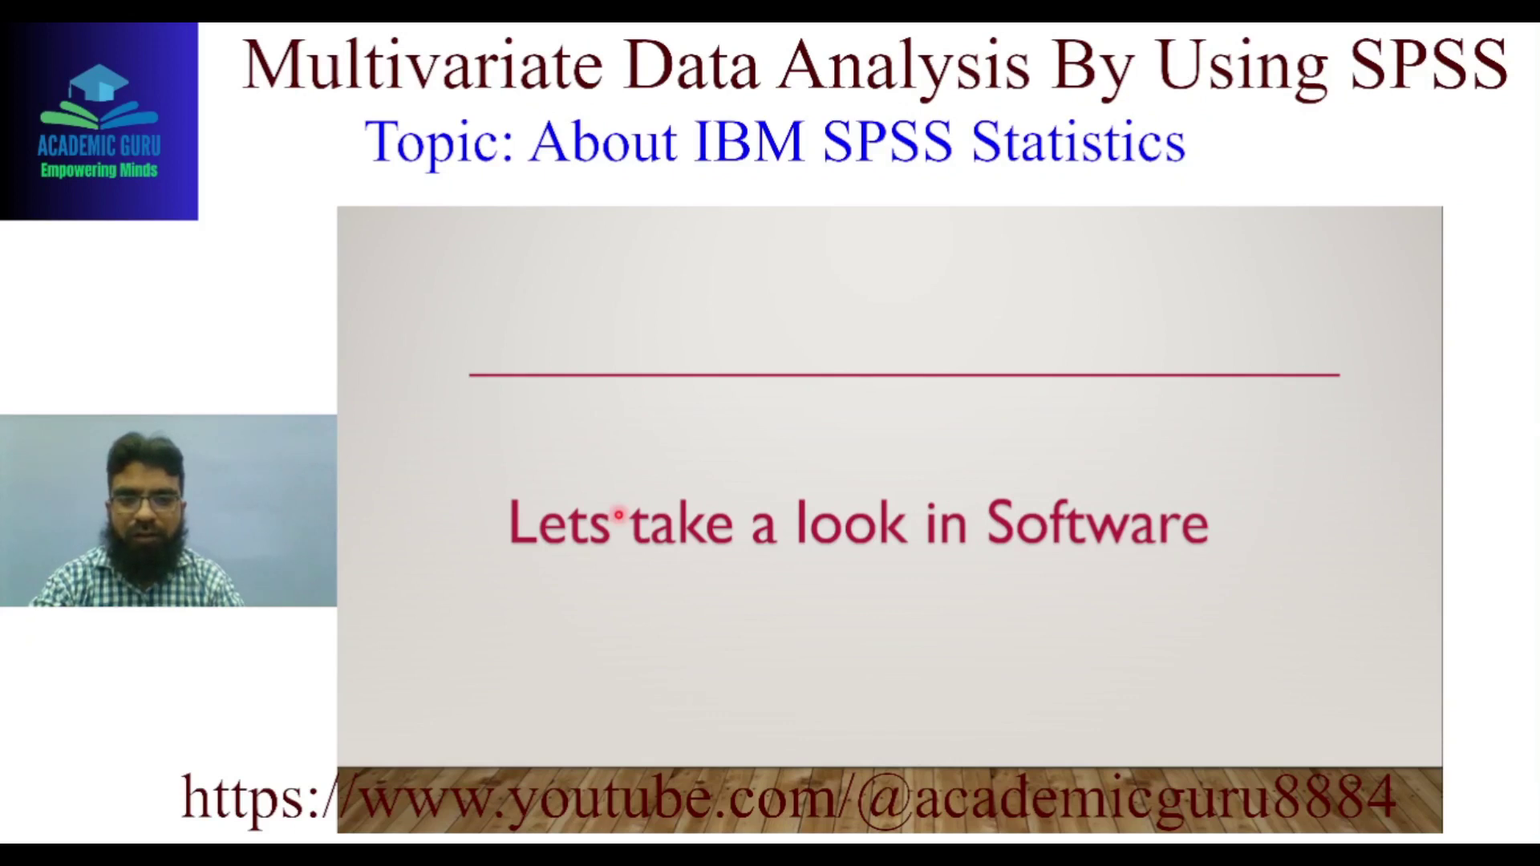
{"action": "left_click", "coordinate": [815, 728]}
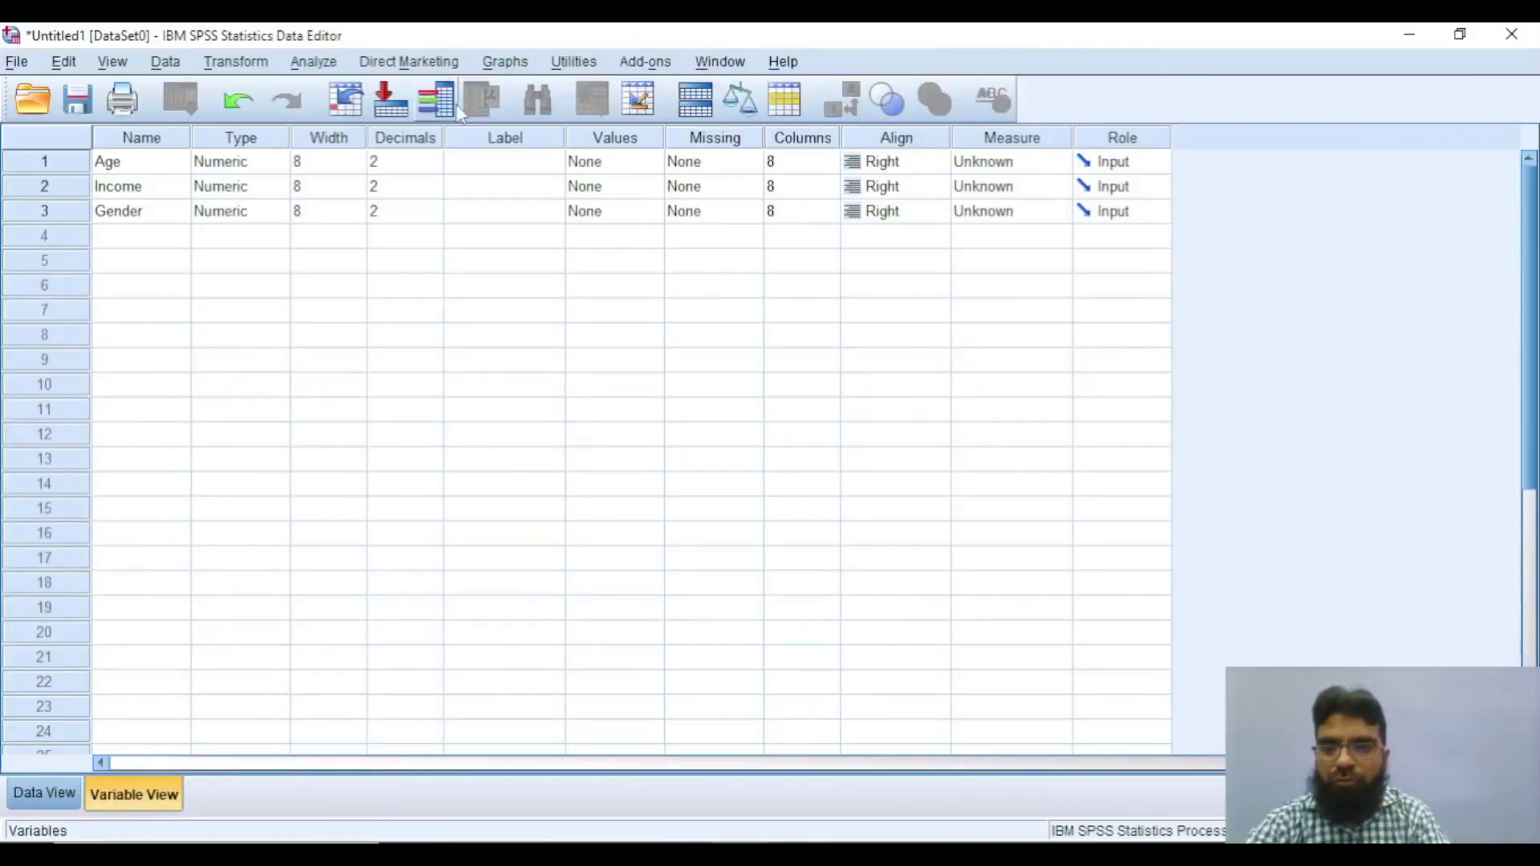
{"action": "left_click", "coordinate": [257, 167]}
{"action": "left_click", "coordinate": [275, 165]}
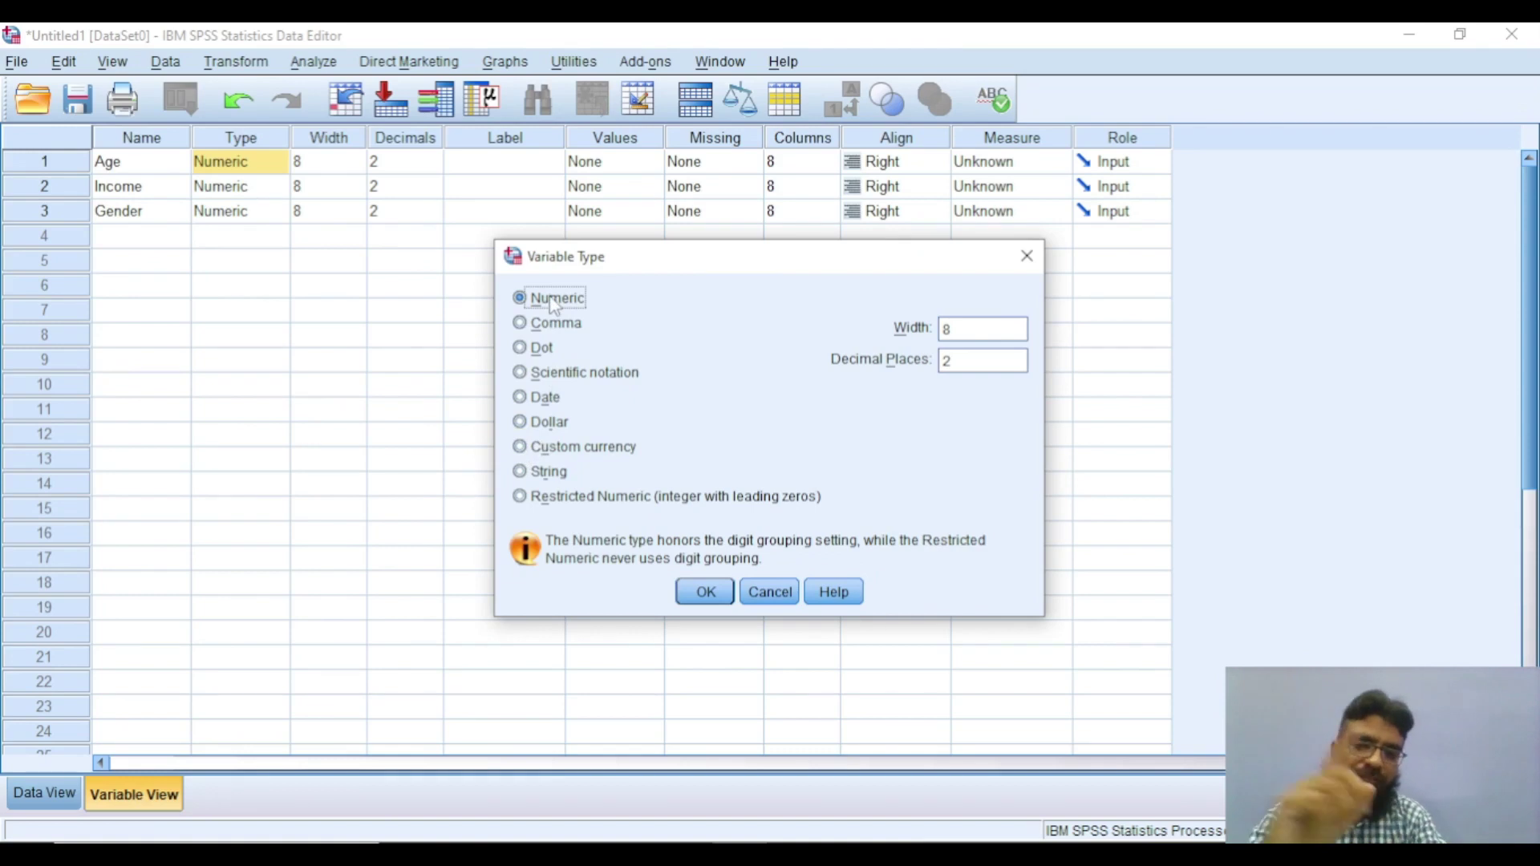
{"action": "left_click", "coordinate": [793, 598]}
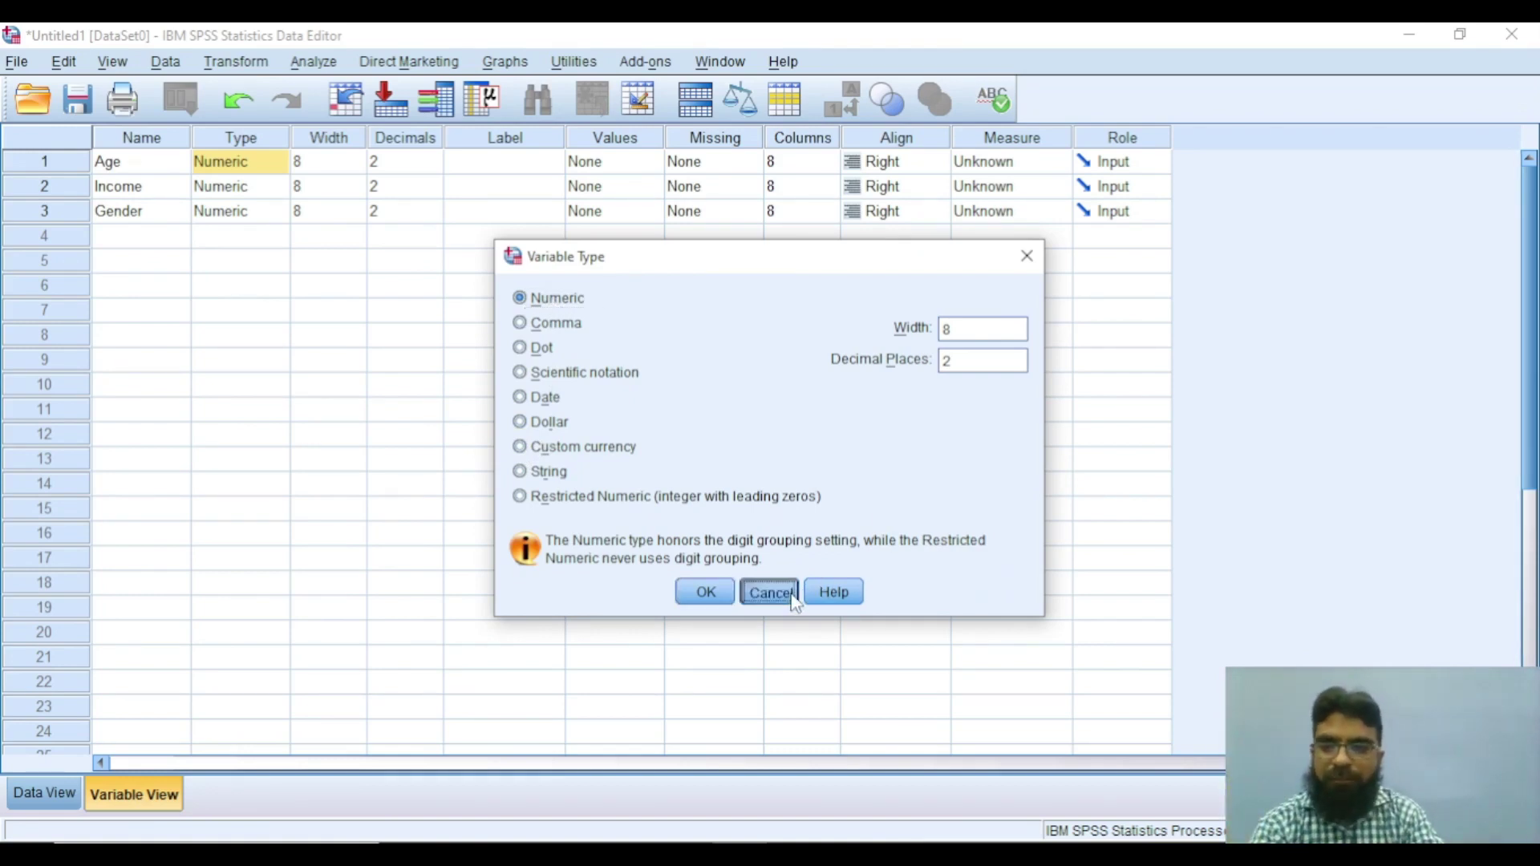
Add a fourth variable named abv below Gender in Variable View.
{"action": "left_click", "coordinate": [177, 240]}
{"action": "type", "text": "abv"}
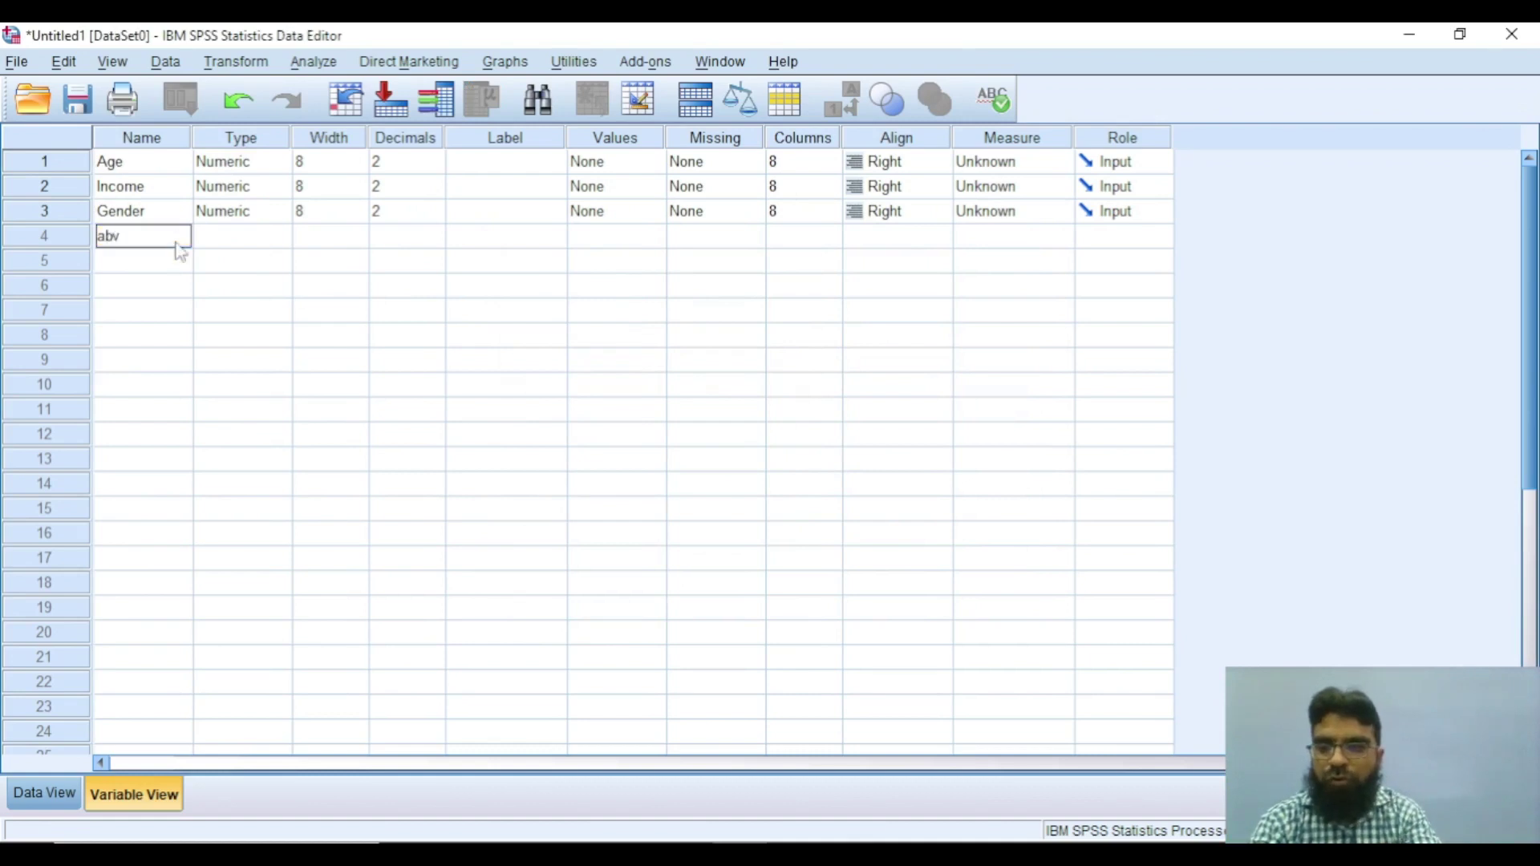
{"action": "key", "text": "Return"}
{"action": "left_click", "coordinate": [176, 242]}
{"action": "key", "text": "Tab"}
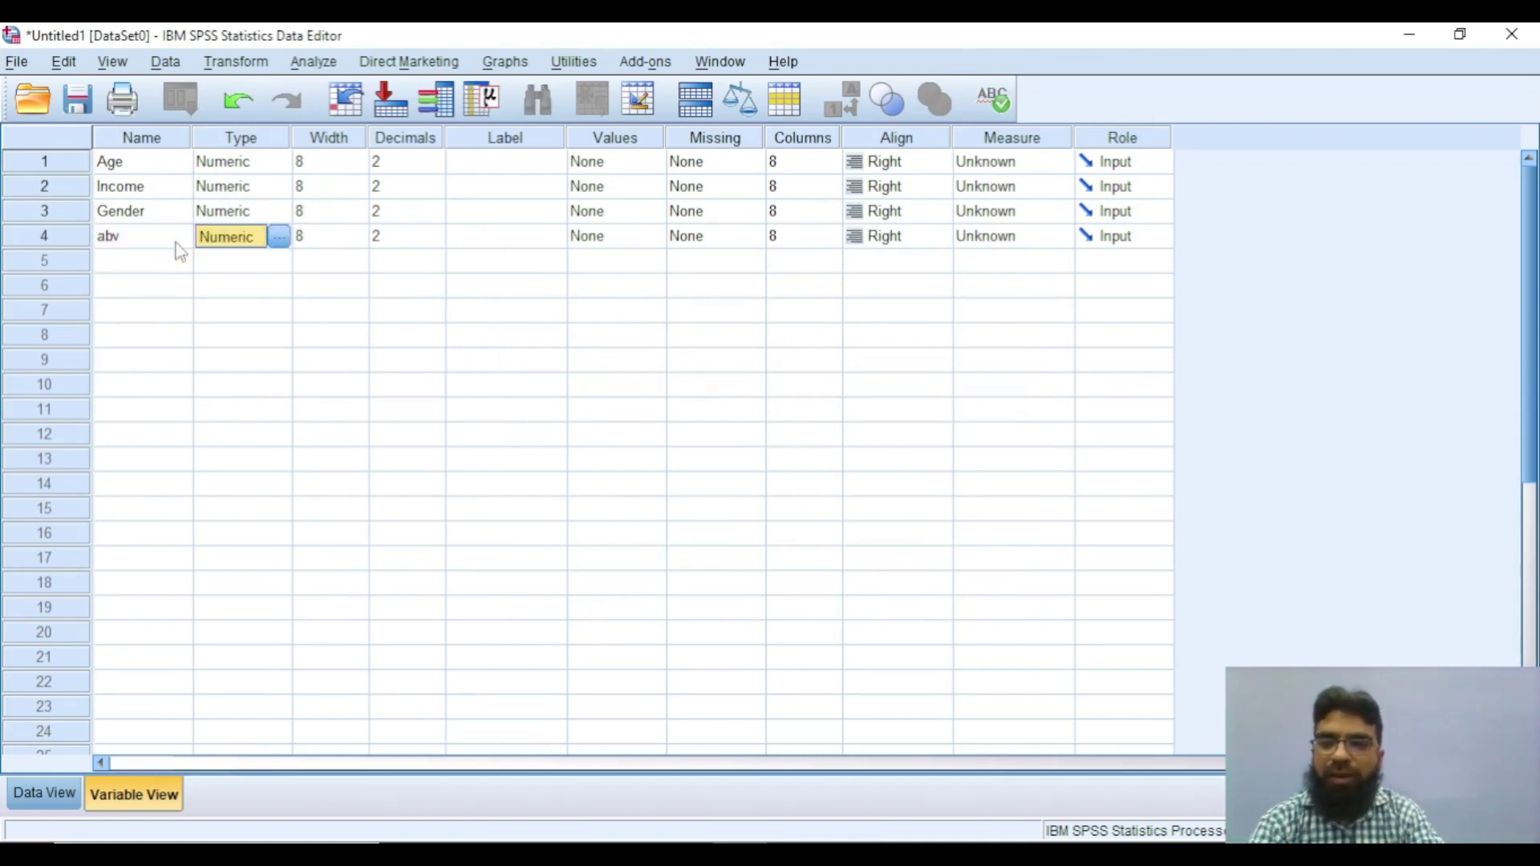
Set the type of the abv variable to String.
{"action": "left_click", "coordinate": [279, 237]}
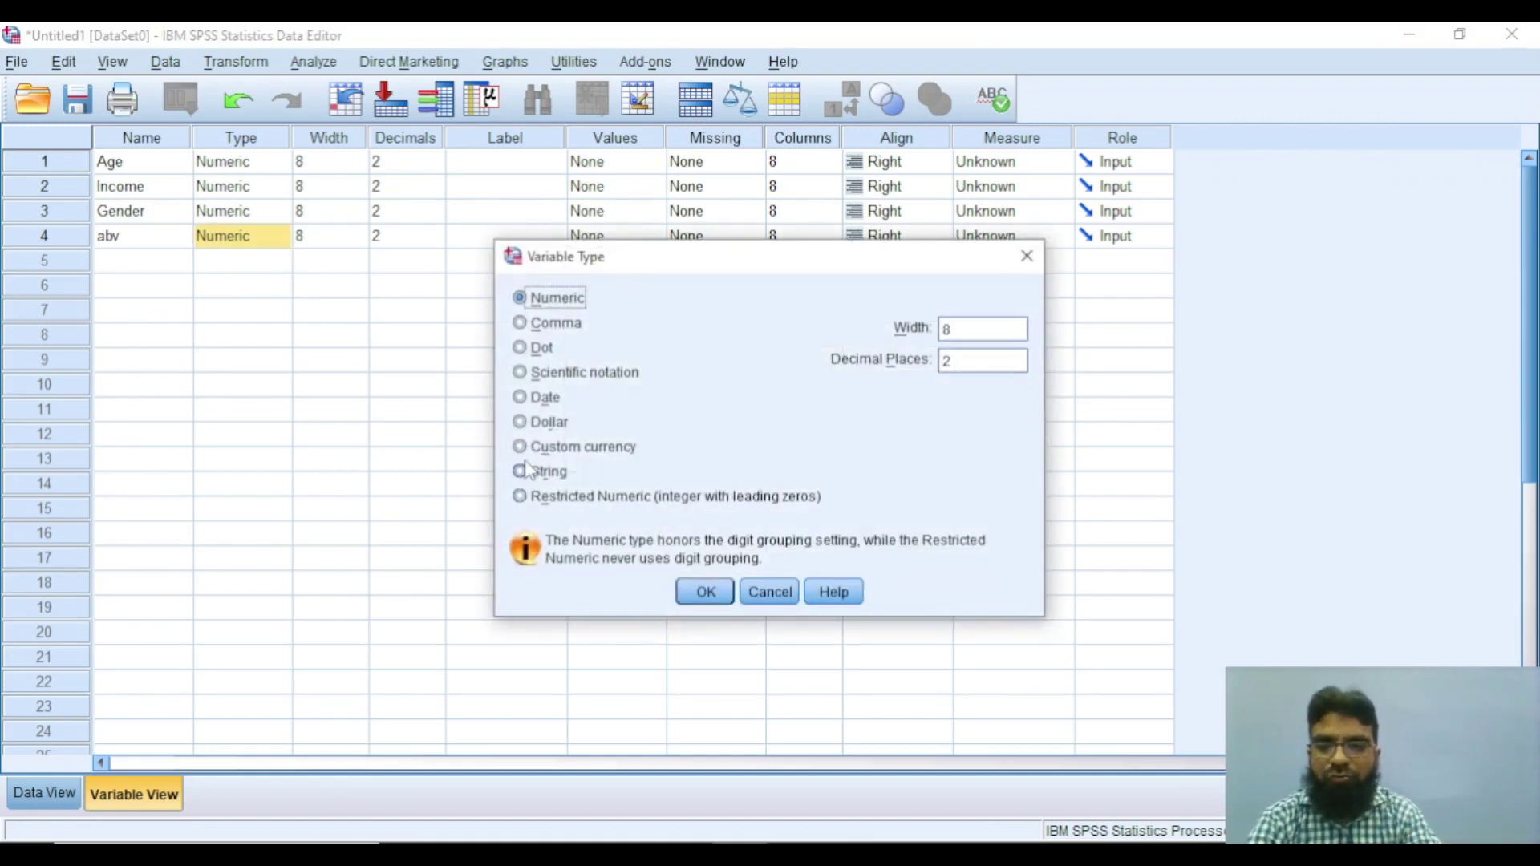
{"action": "left_click", "coordinate": [527, 471]}
{"action": "left_click", "coordinate": [715, 597]}
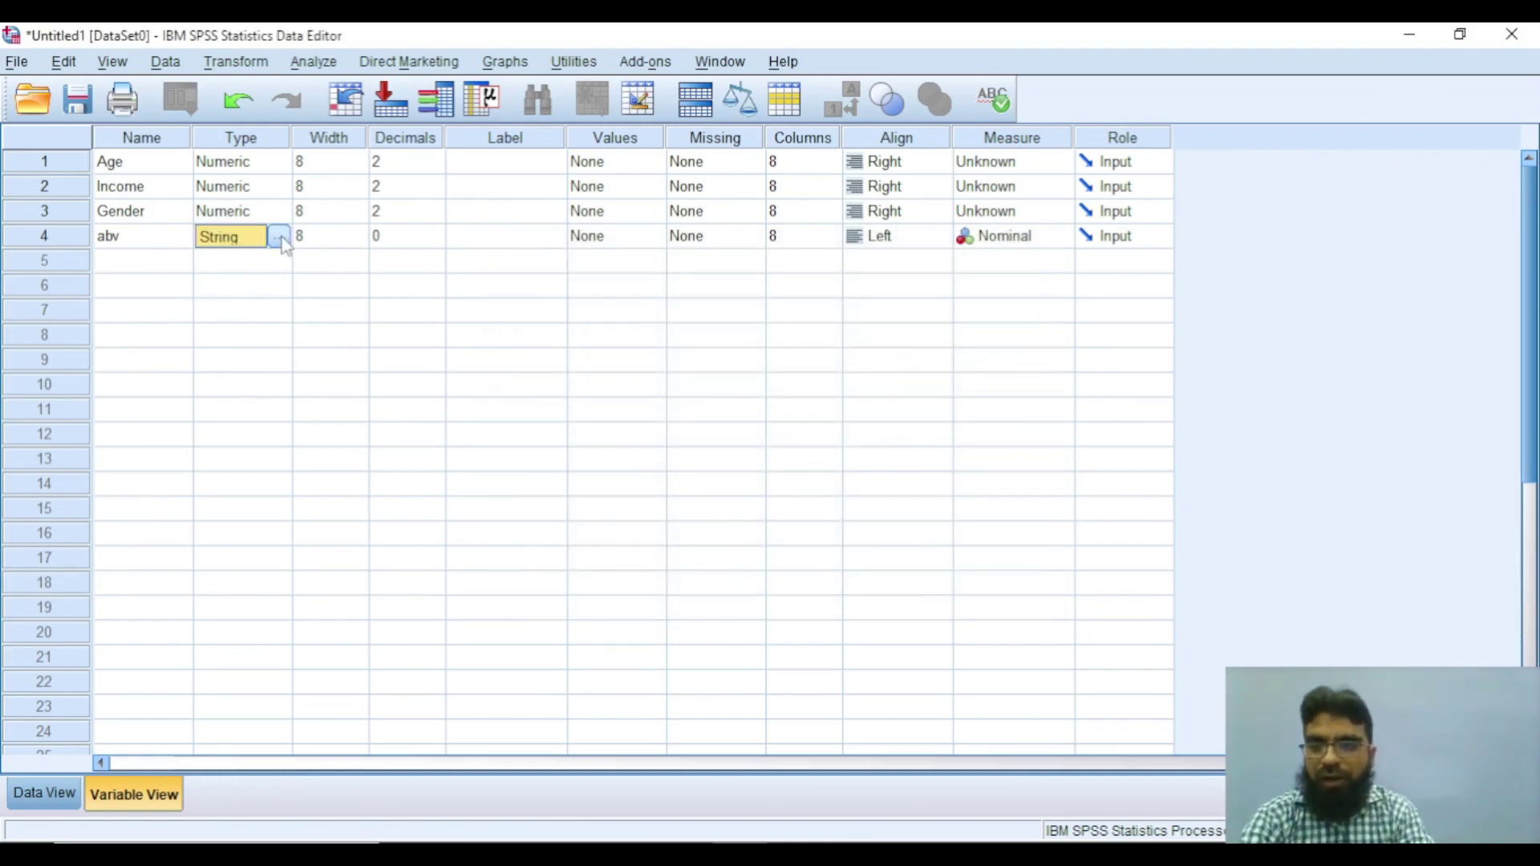
Delete the abv variable from the variable list.
{"action": "left_click", "coordinate": [71, 237]}
{"action": "right_click", "coordinate": [71, 238]}
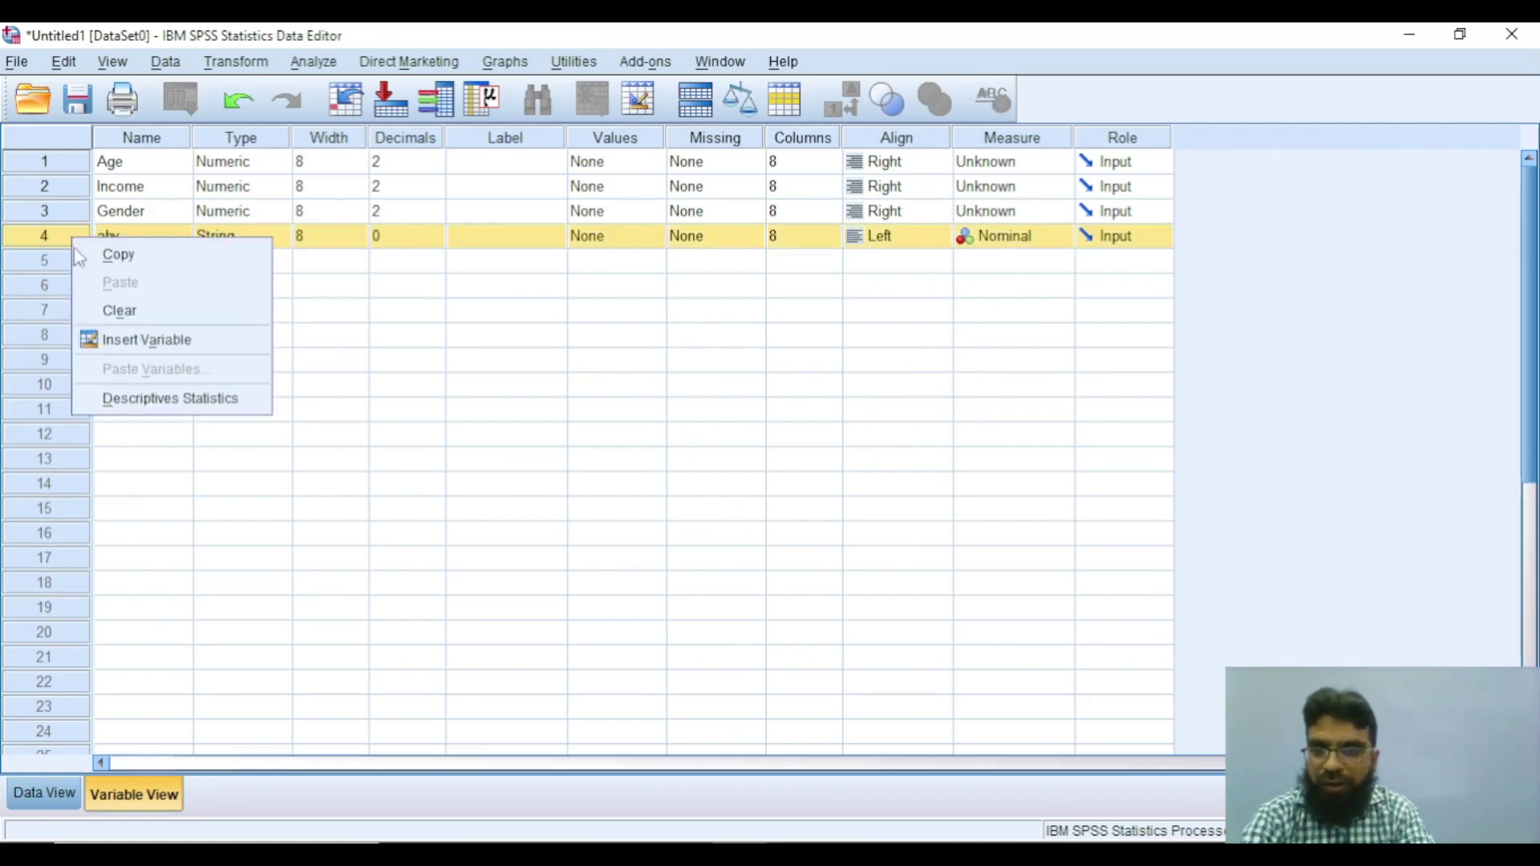
{"action": "left_click", "coordinate": [112, 311]}
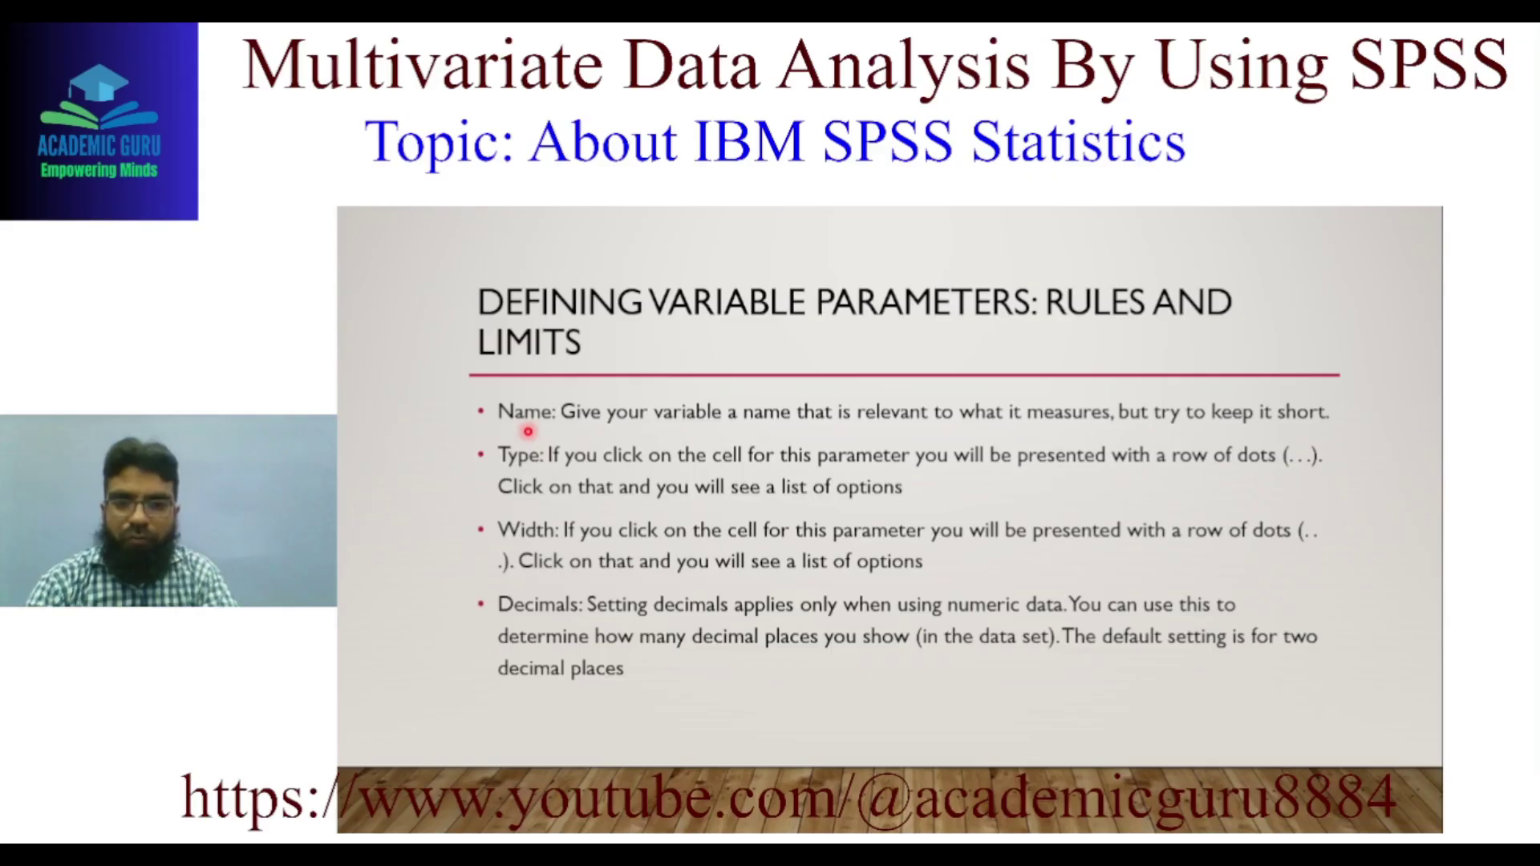
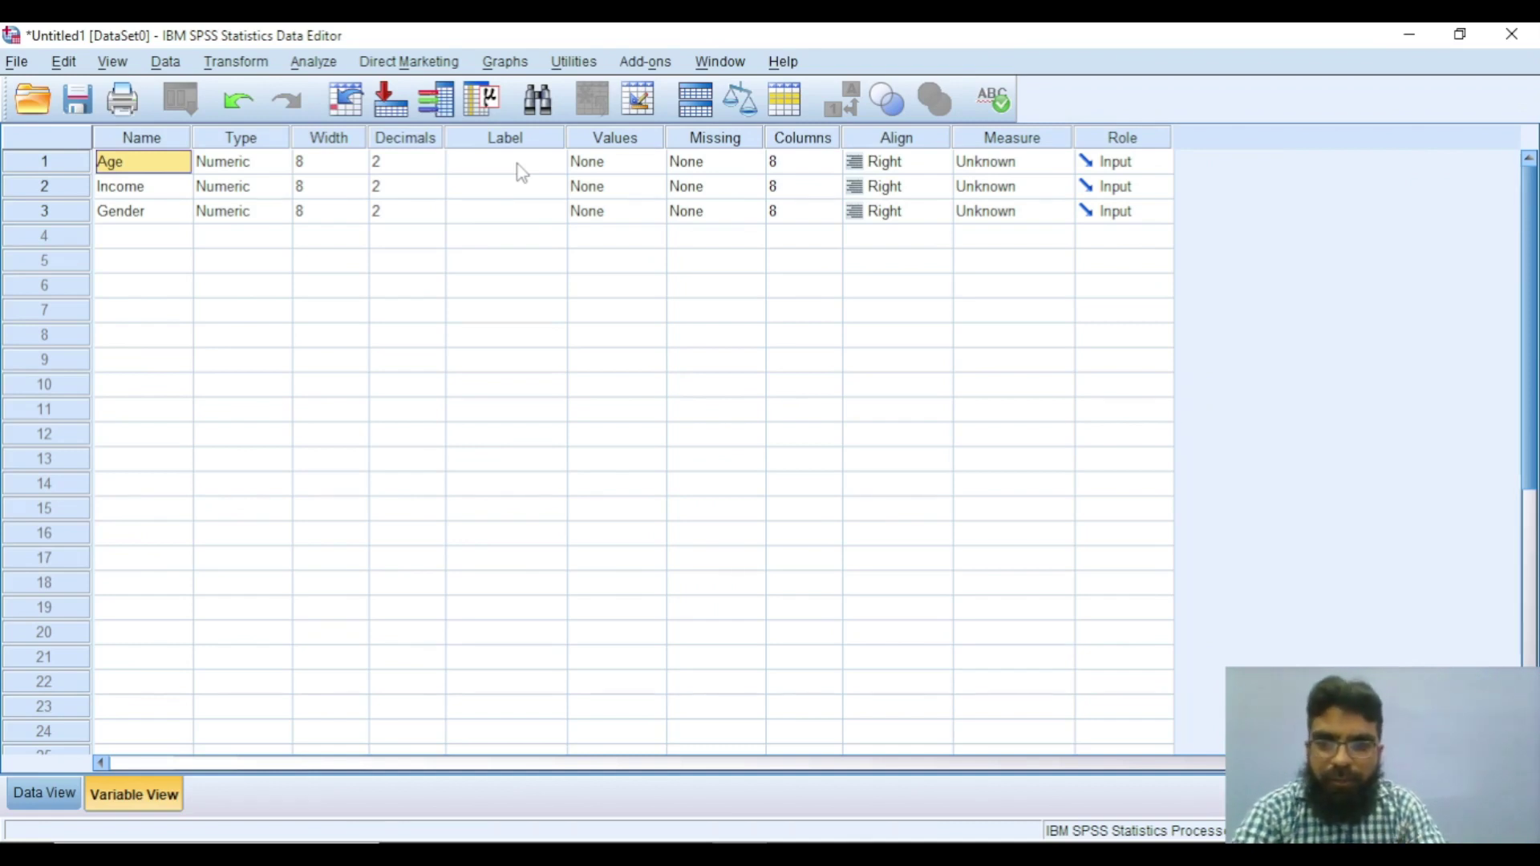
Enter the label "Age" for the Age variable.
{"action": "left_click", "coordinate": [522, 172]}
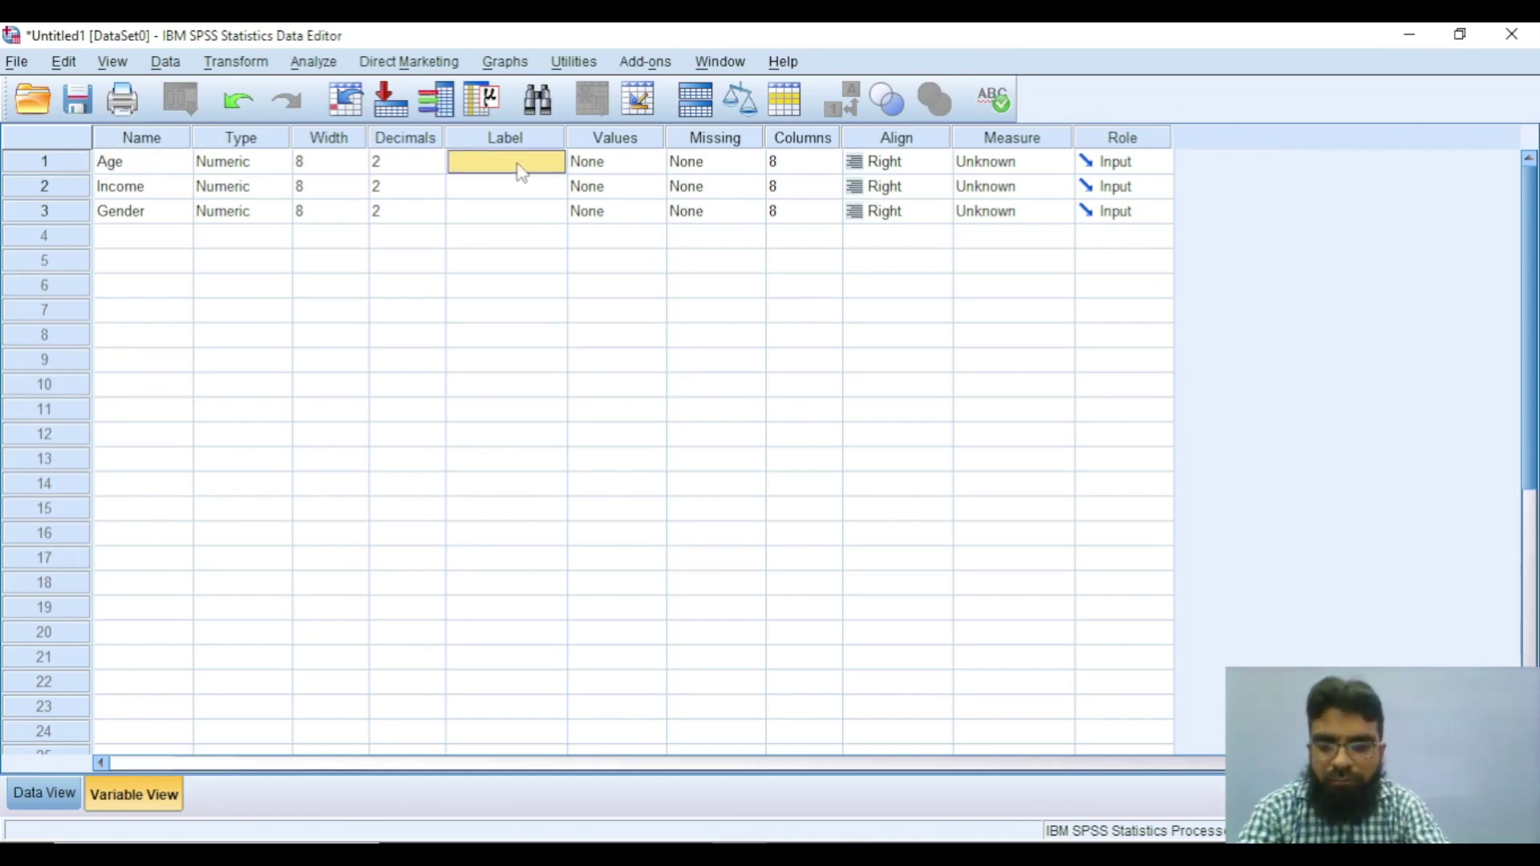
{"action": "left_click", "coordinate": [519, 163]}
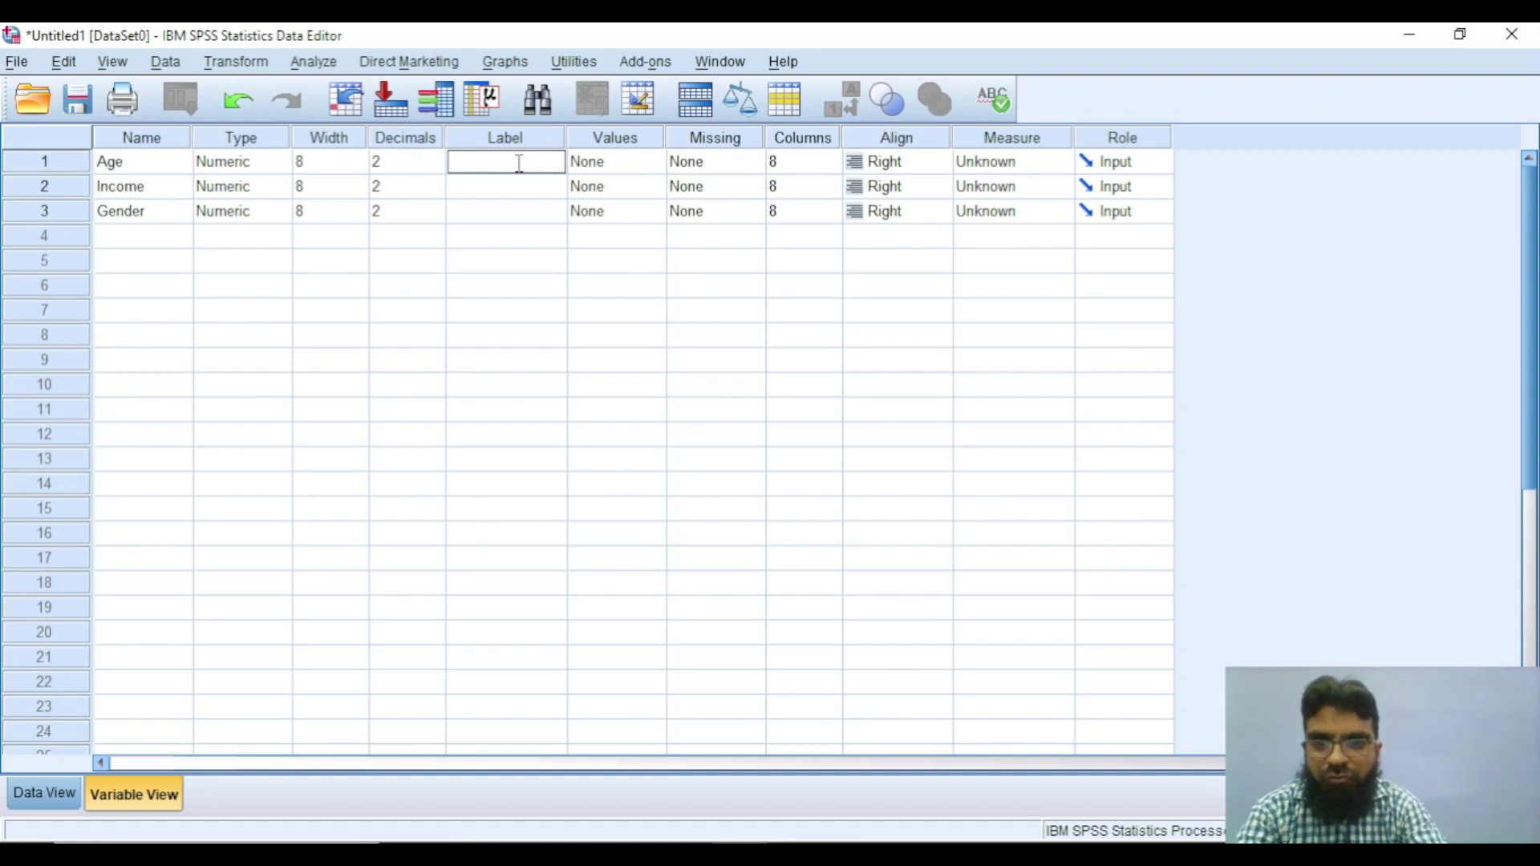
{"action": "type", "text": "aG"}
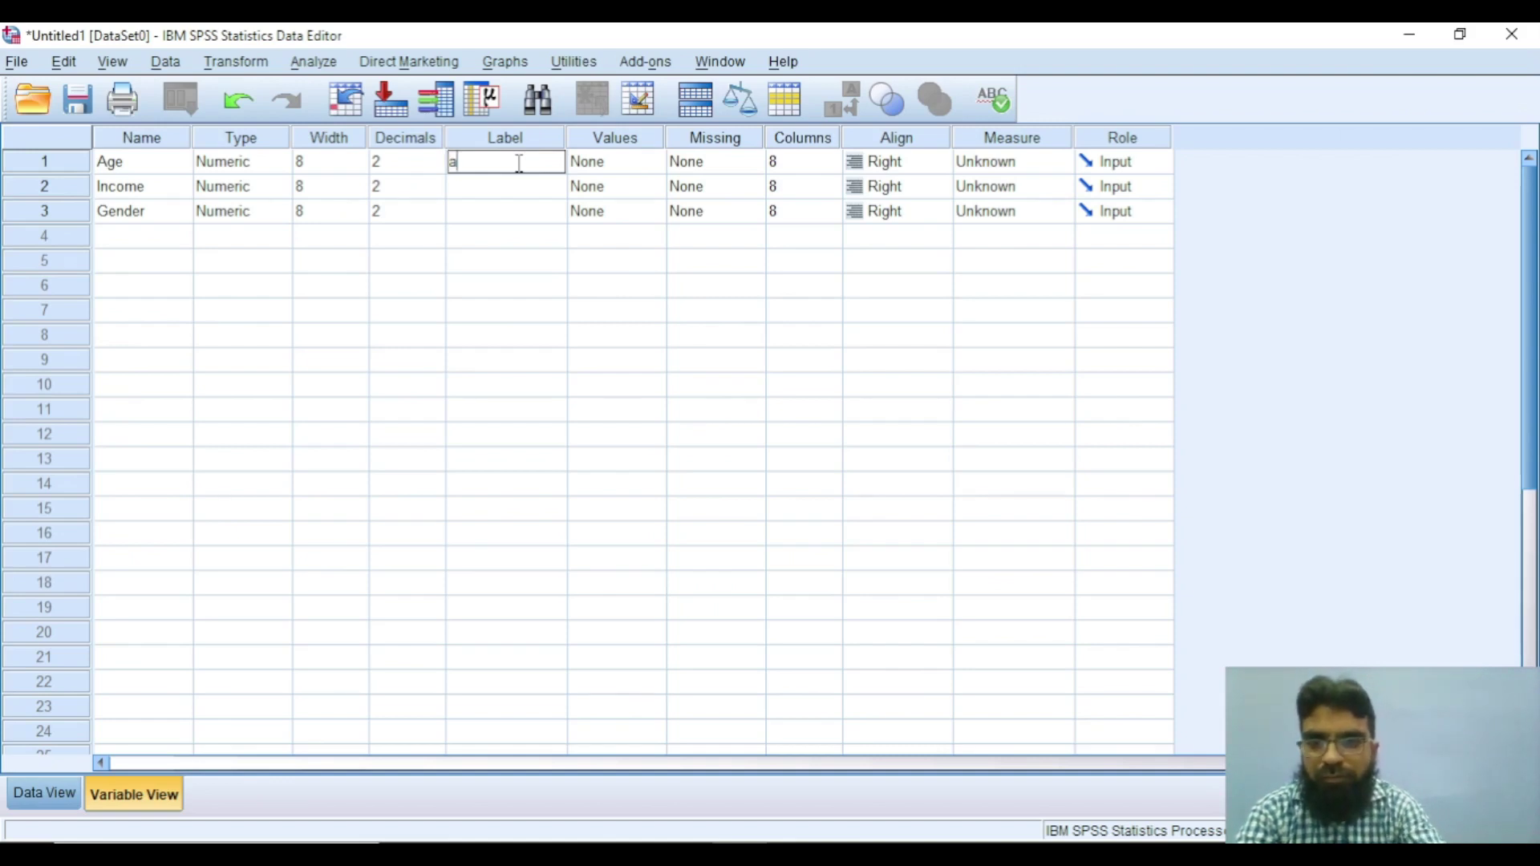
{"action": "key", "text": "BackSpace"}
{"action": "key", "text": "BackSpace"}
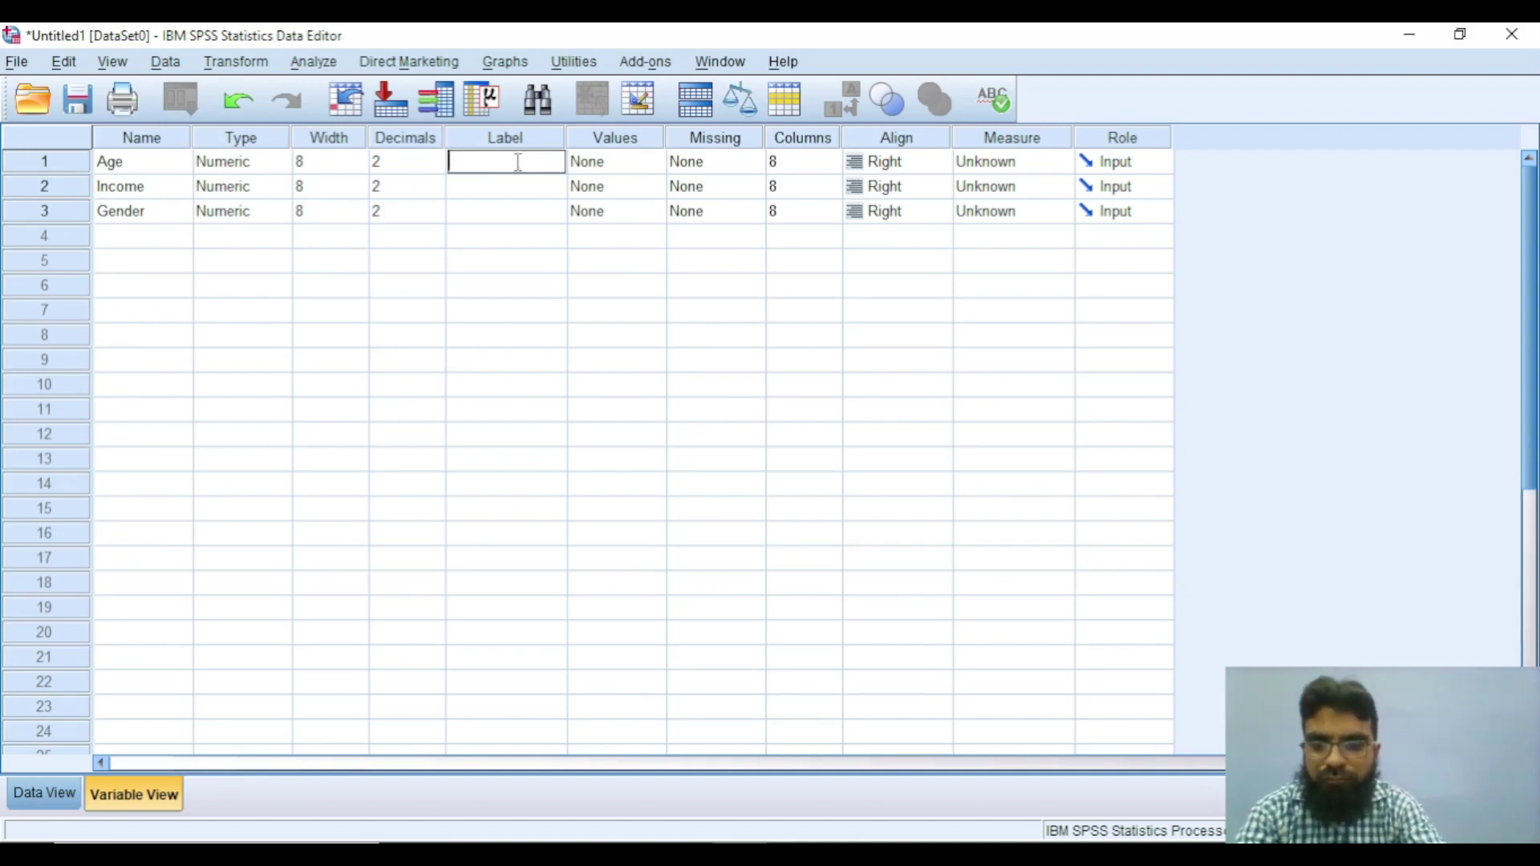
{"action": "type", "text": "Age"}
{"action": "key", "text": "Return"}
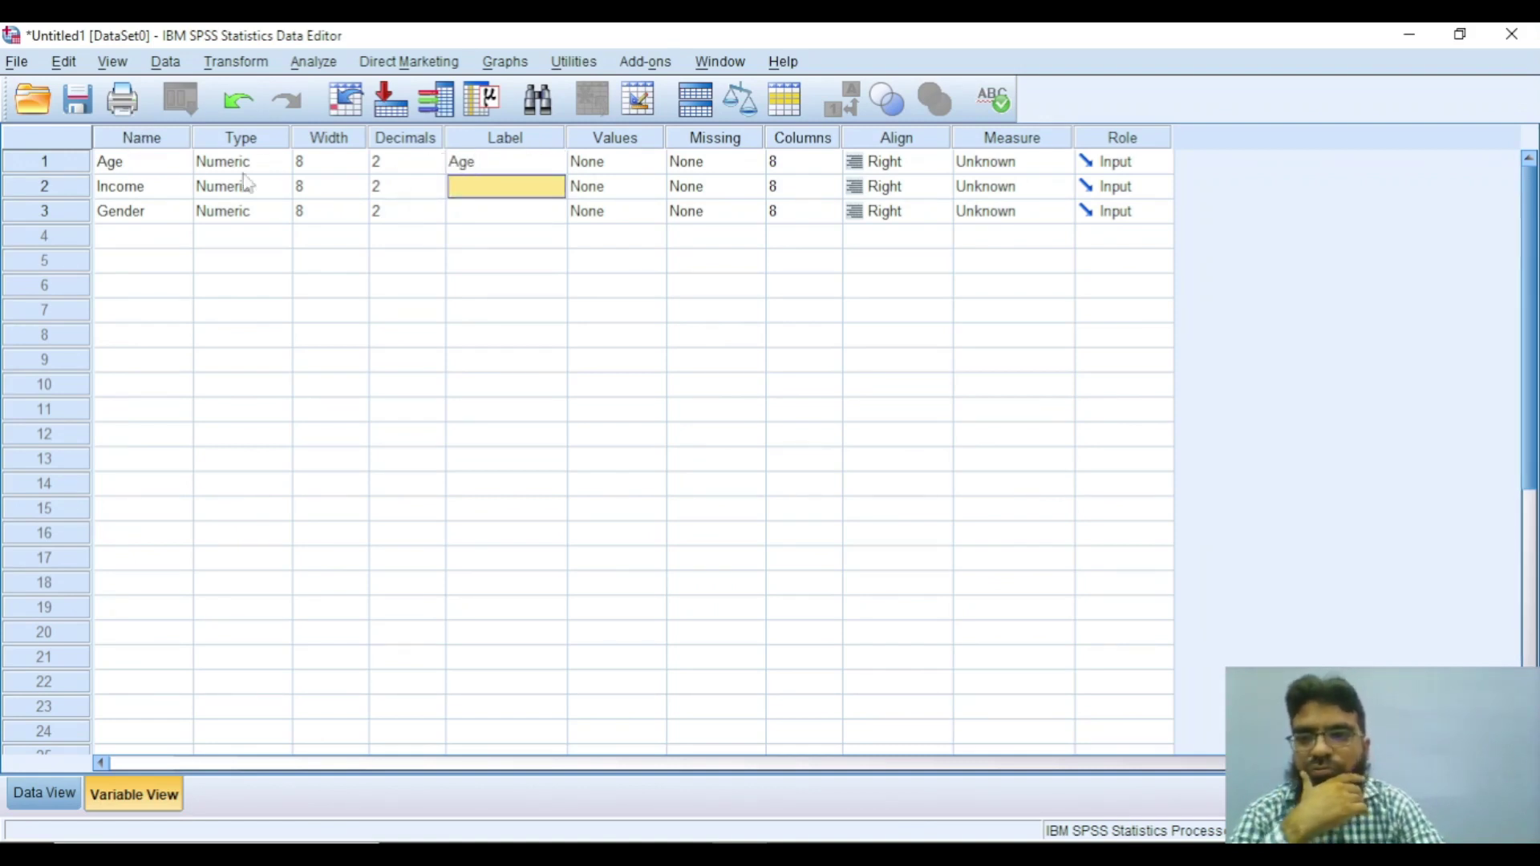
Clear the label of the Age variable.
{"action": "left_click", "coordinate": [129, 169]}
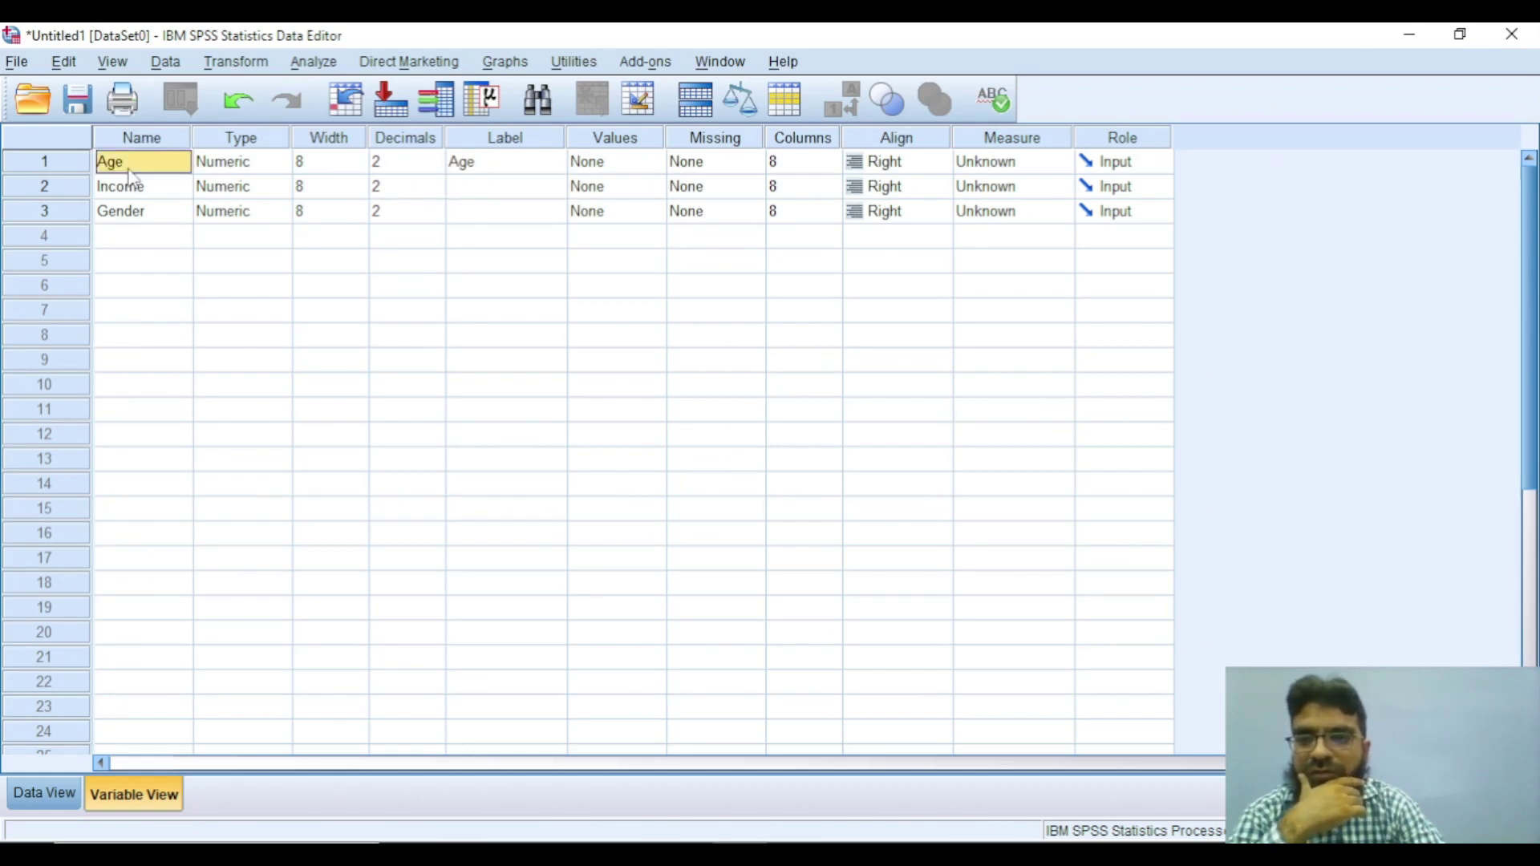
{"action": "left_click", "coordinate": [515, 170]}
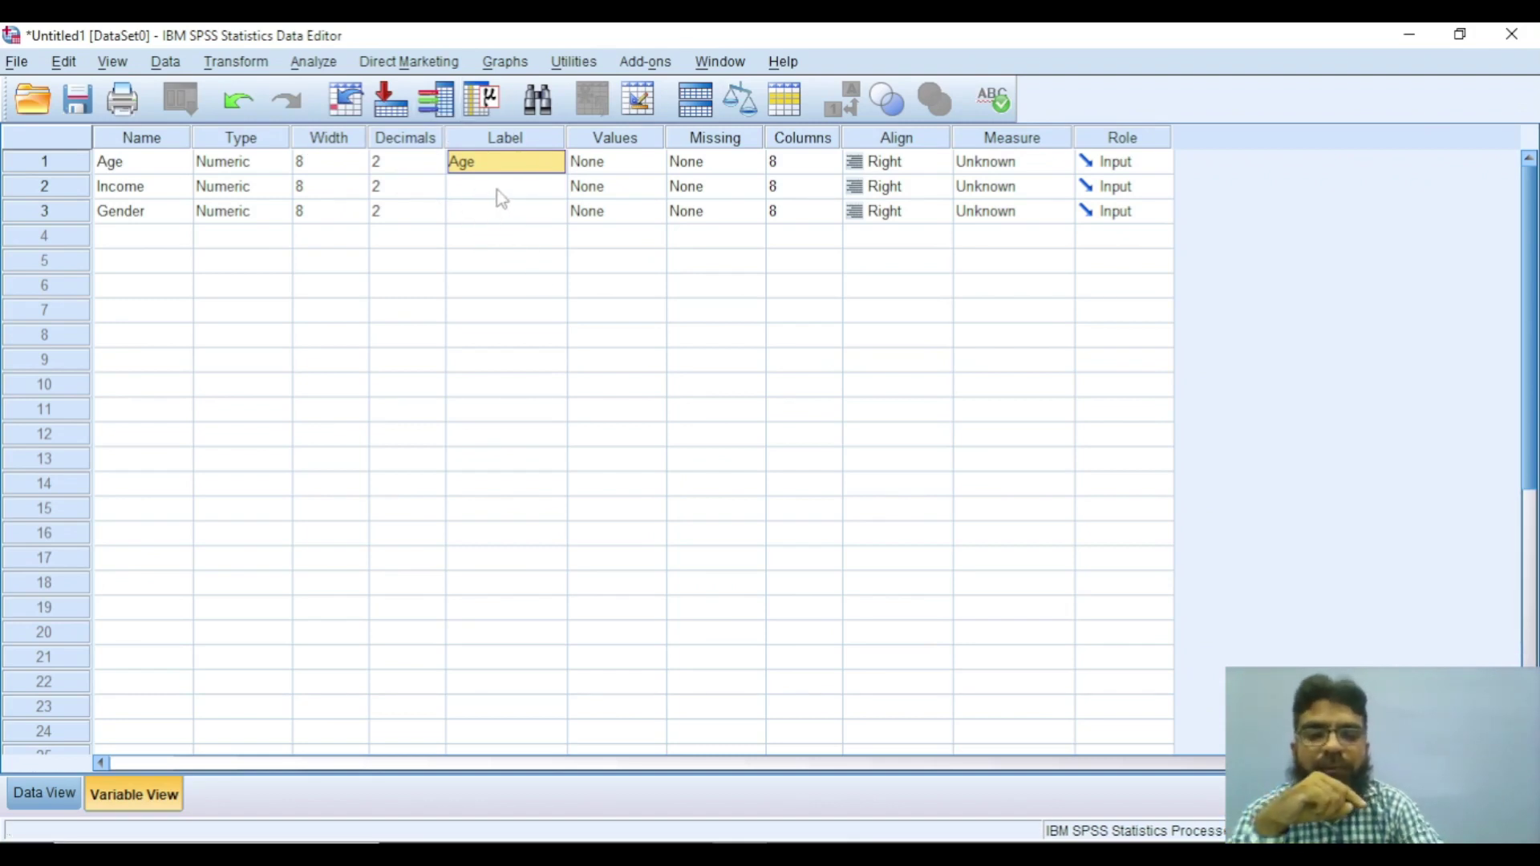
{"action": "key", "text": "Delete"}
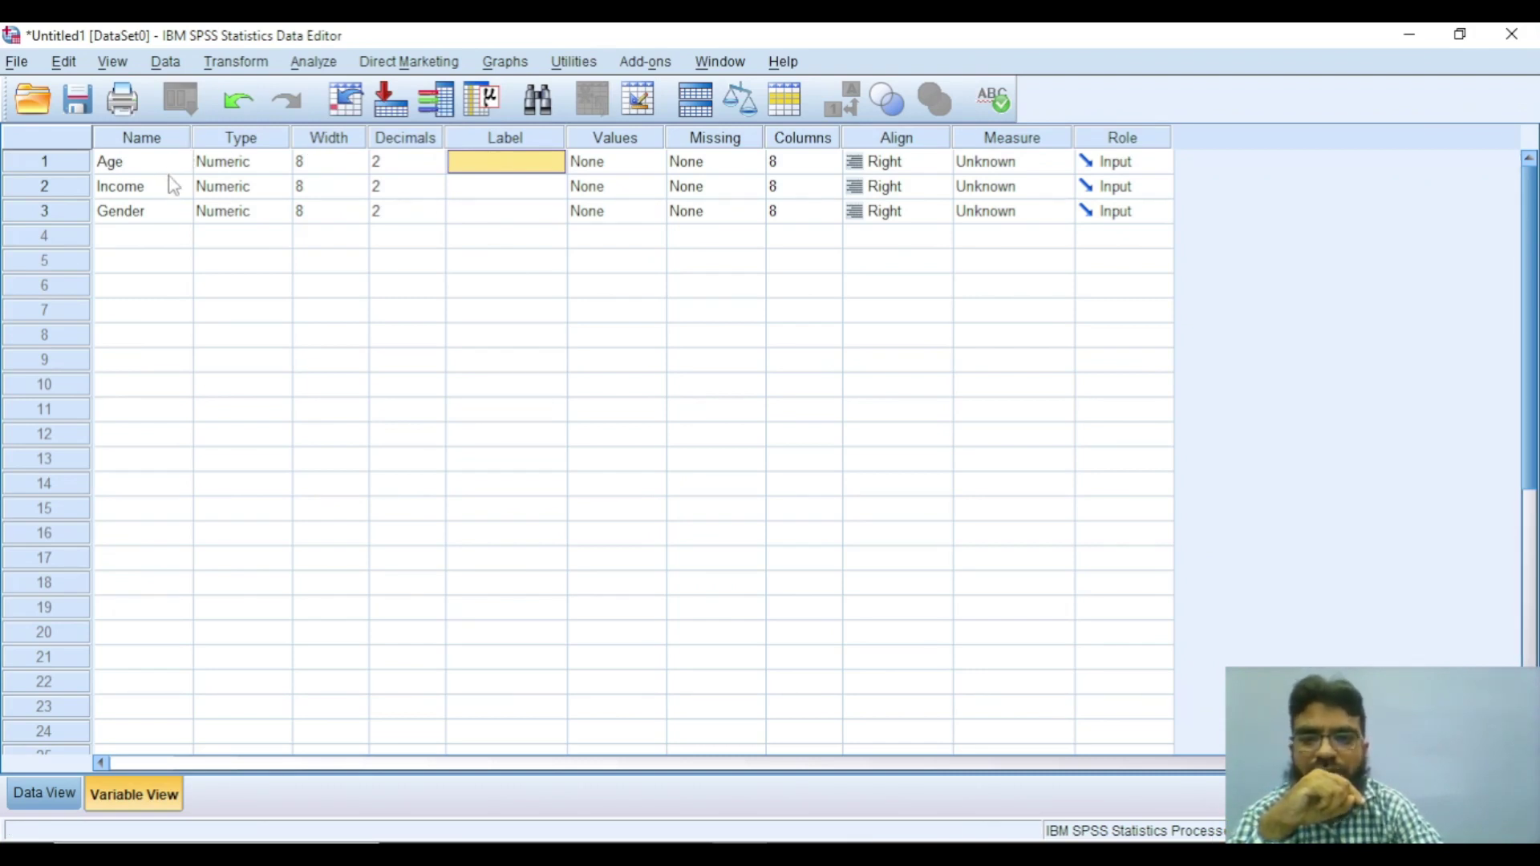
{"action": "left_click", "coordinate": [528, 214]}
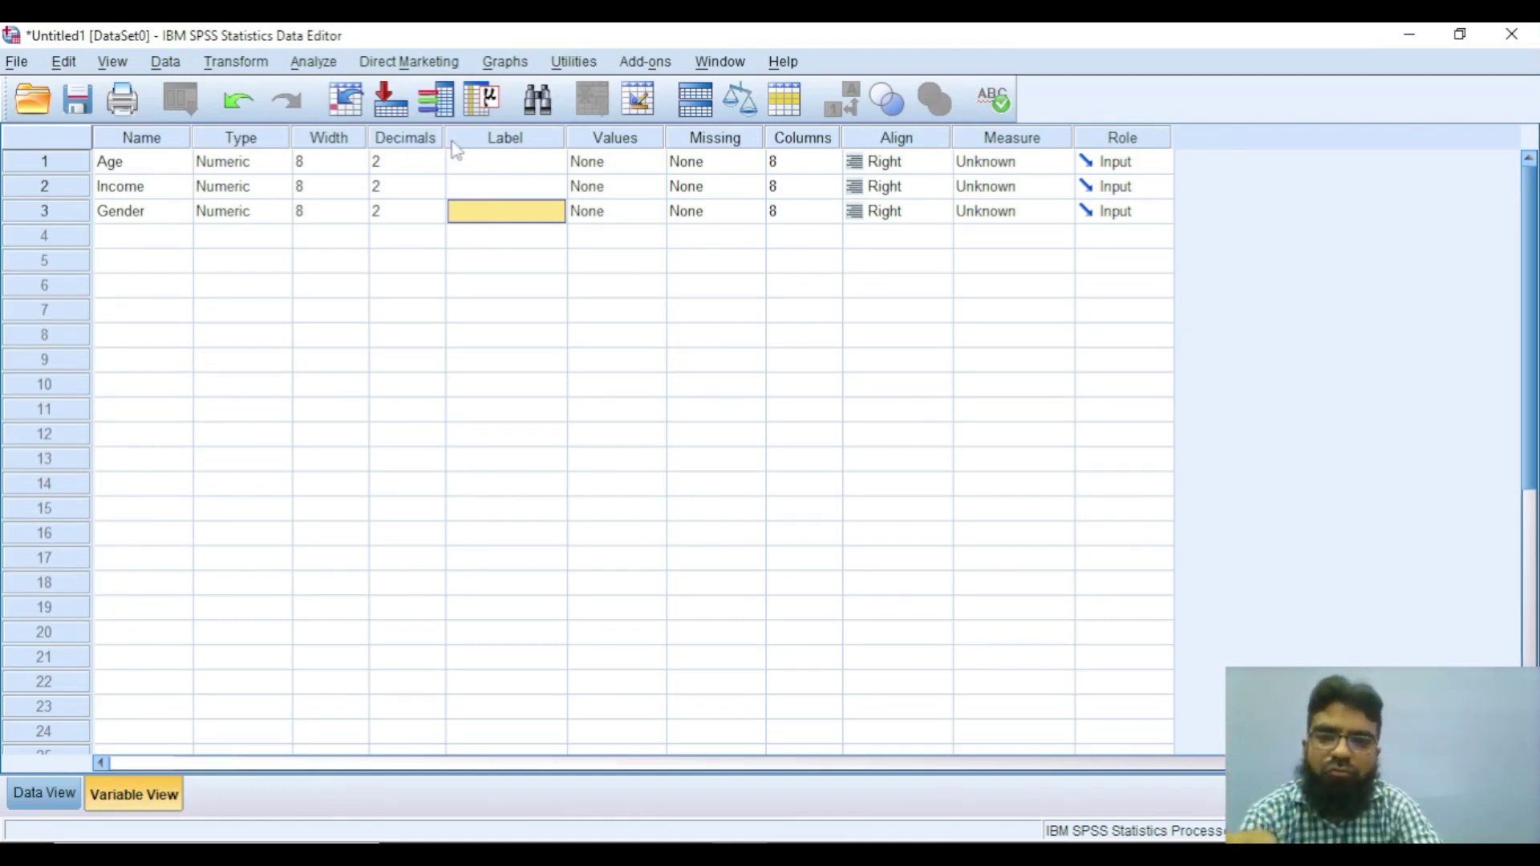
{"action": "left_click", "coordinate": [497, 189]}
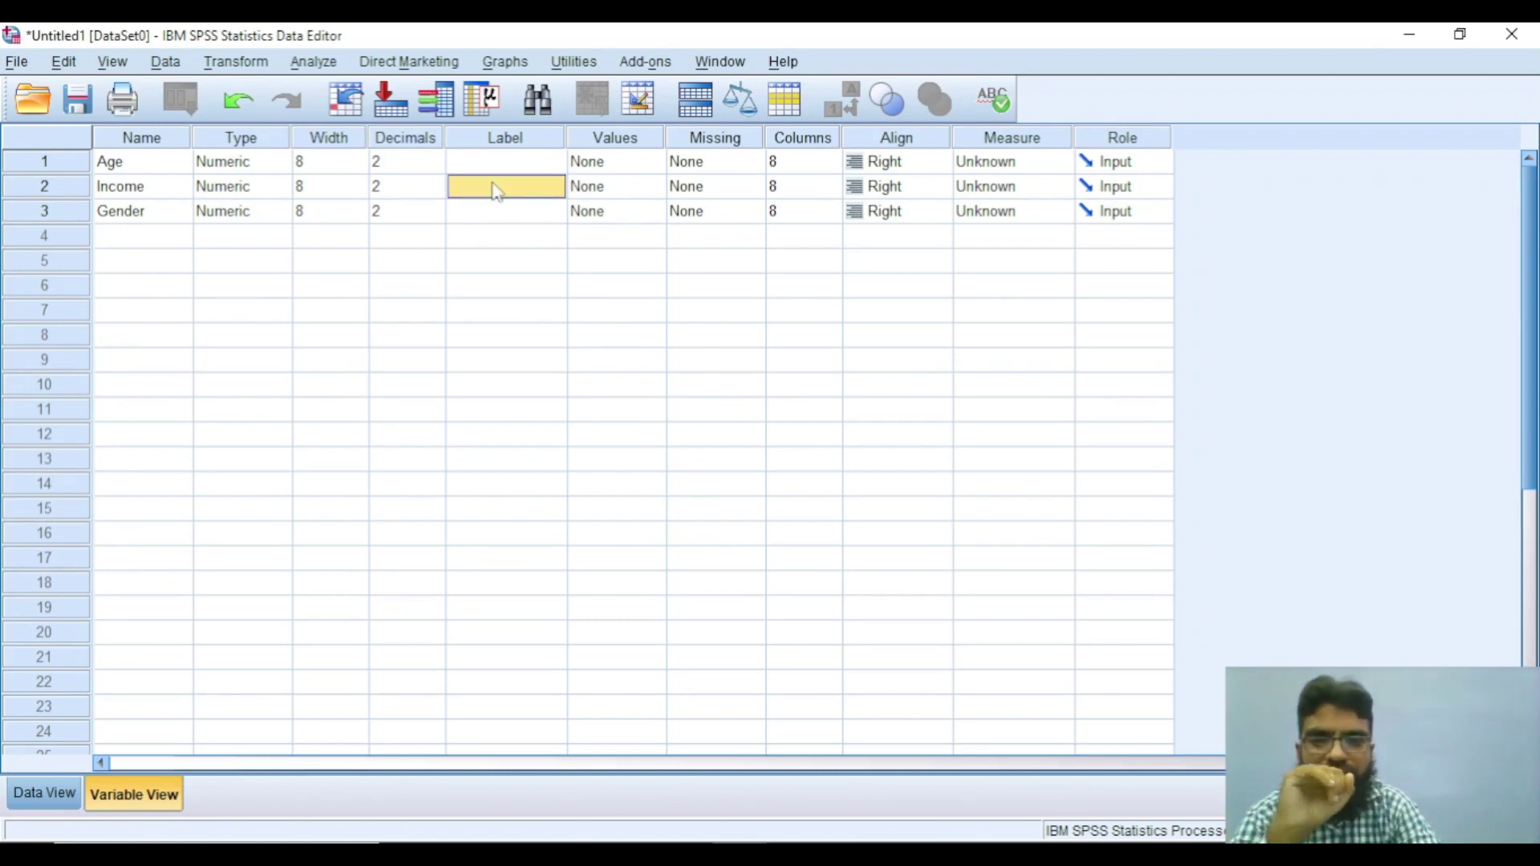
{"action": "left_click", "coordinate": [591, 187]}
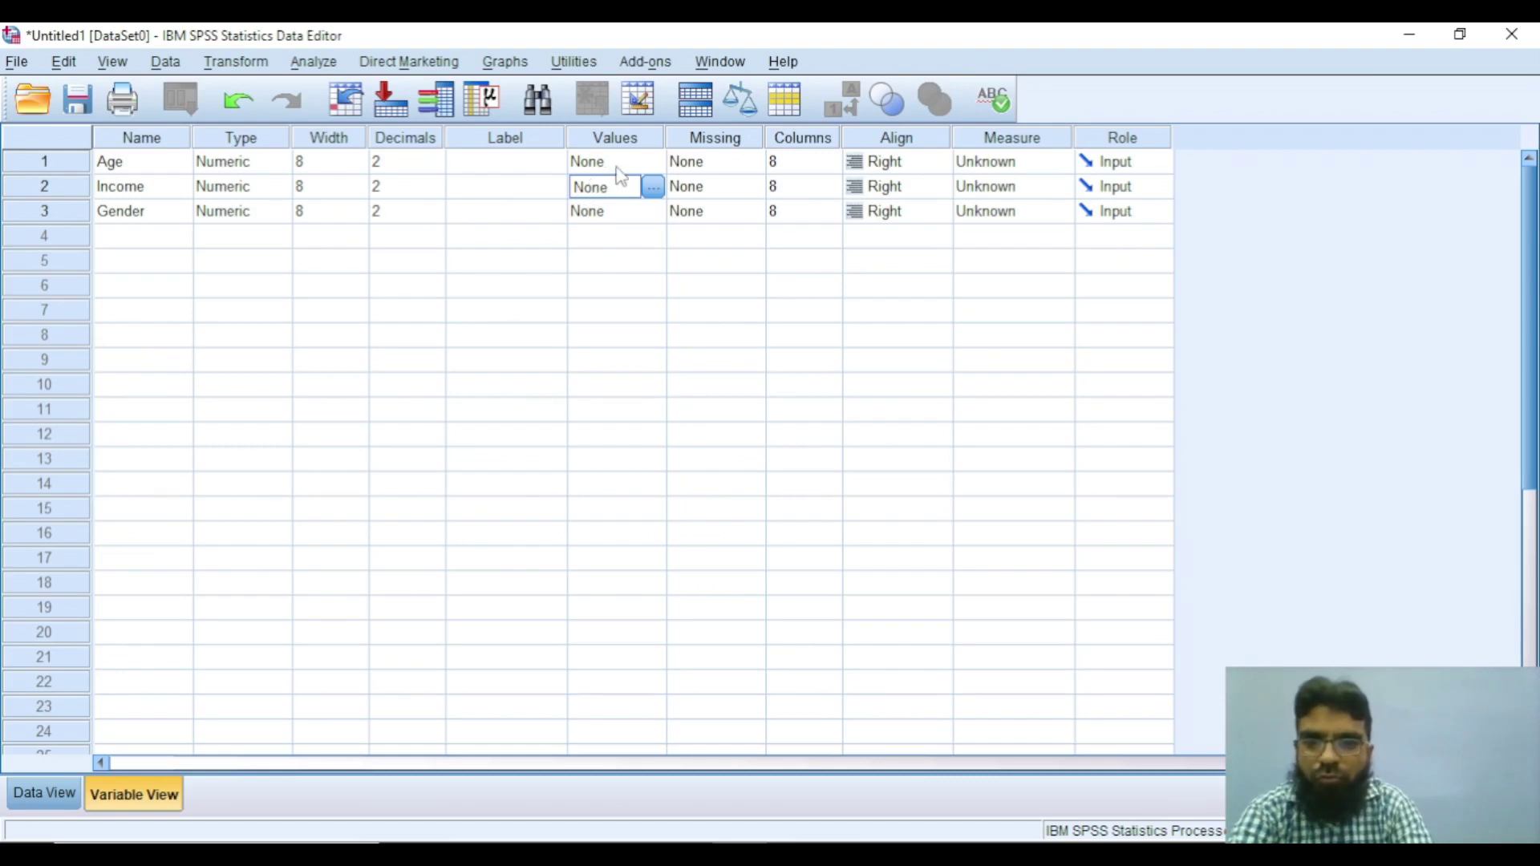
{"action": "left_click", "coordinate": [634, 218]}
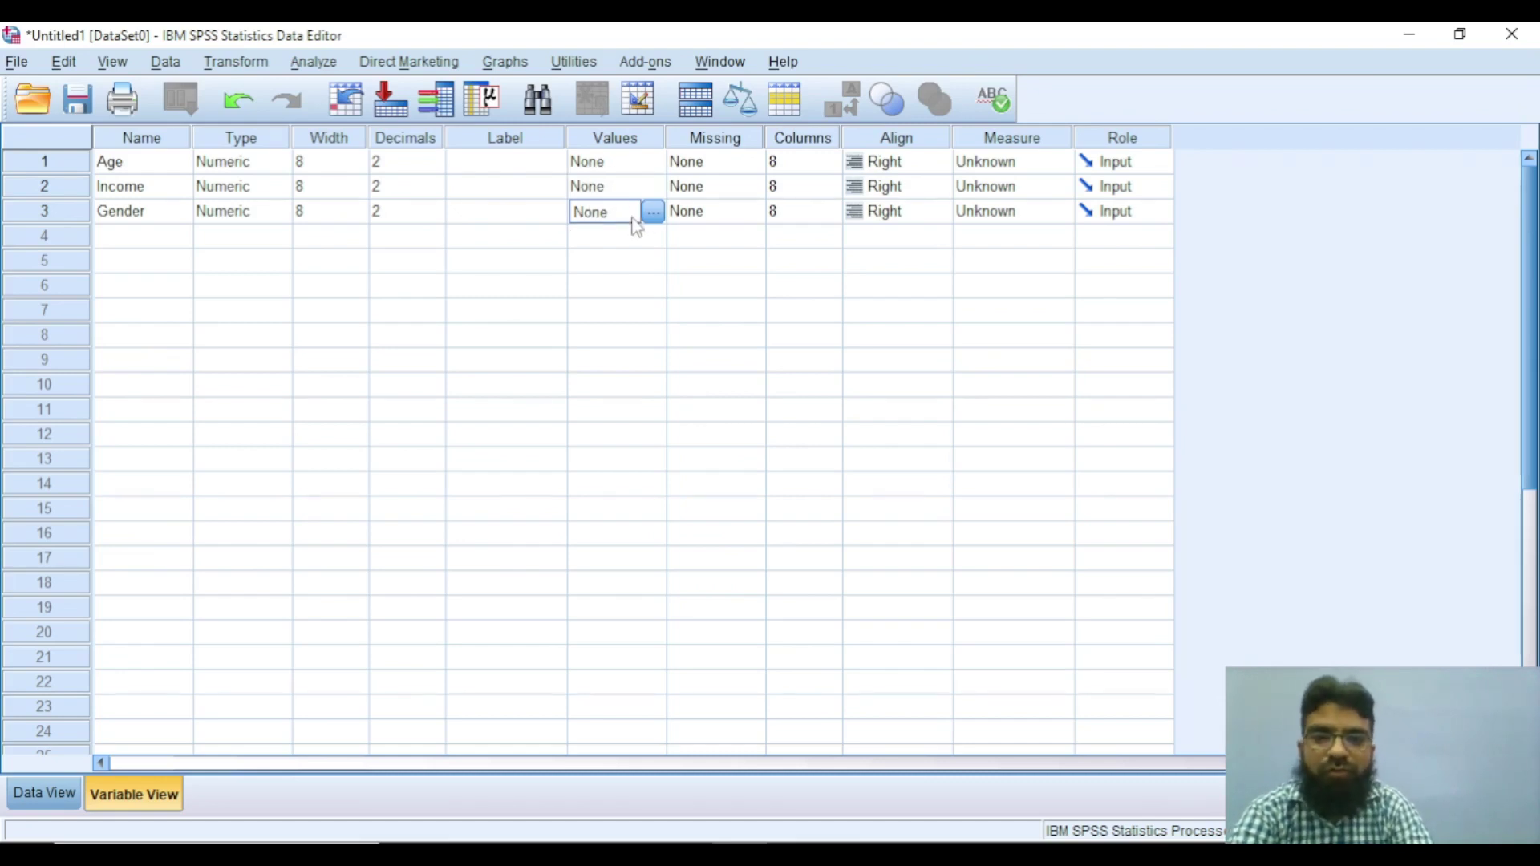
Review the Gender codes of the three cases in Data View.
{"action": "left_click", "coordinate": [49, 788]}
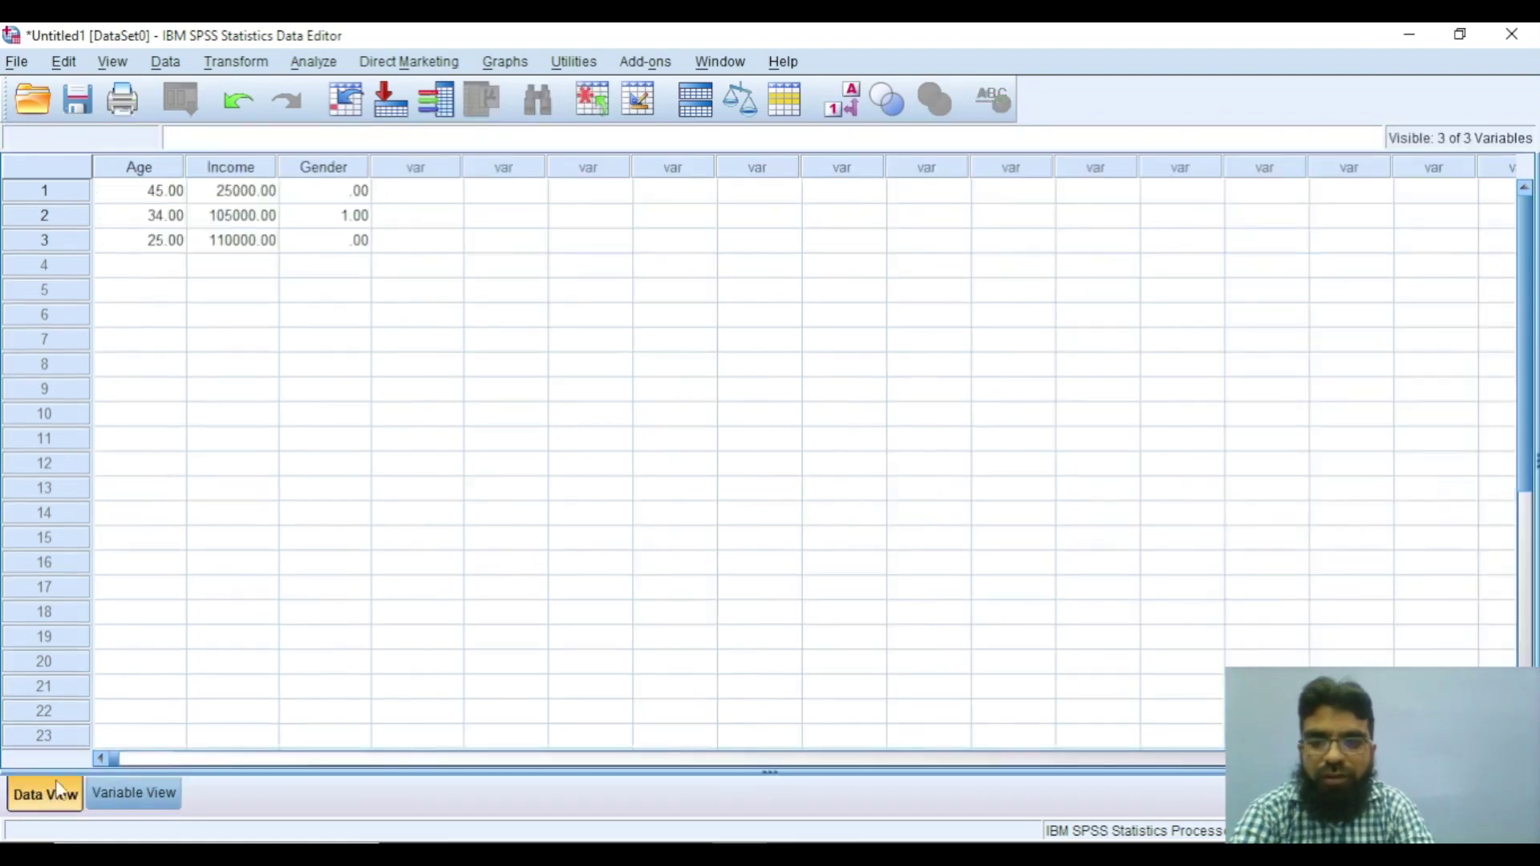
{"action": "left_click", "coordinate": [345, 213]}
{"action": "type", "text": "1"}
{"action": "key", "text": "Return"}
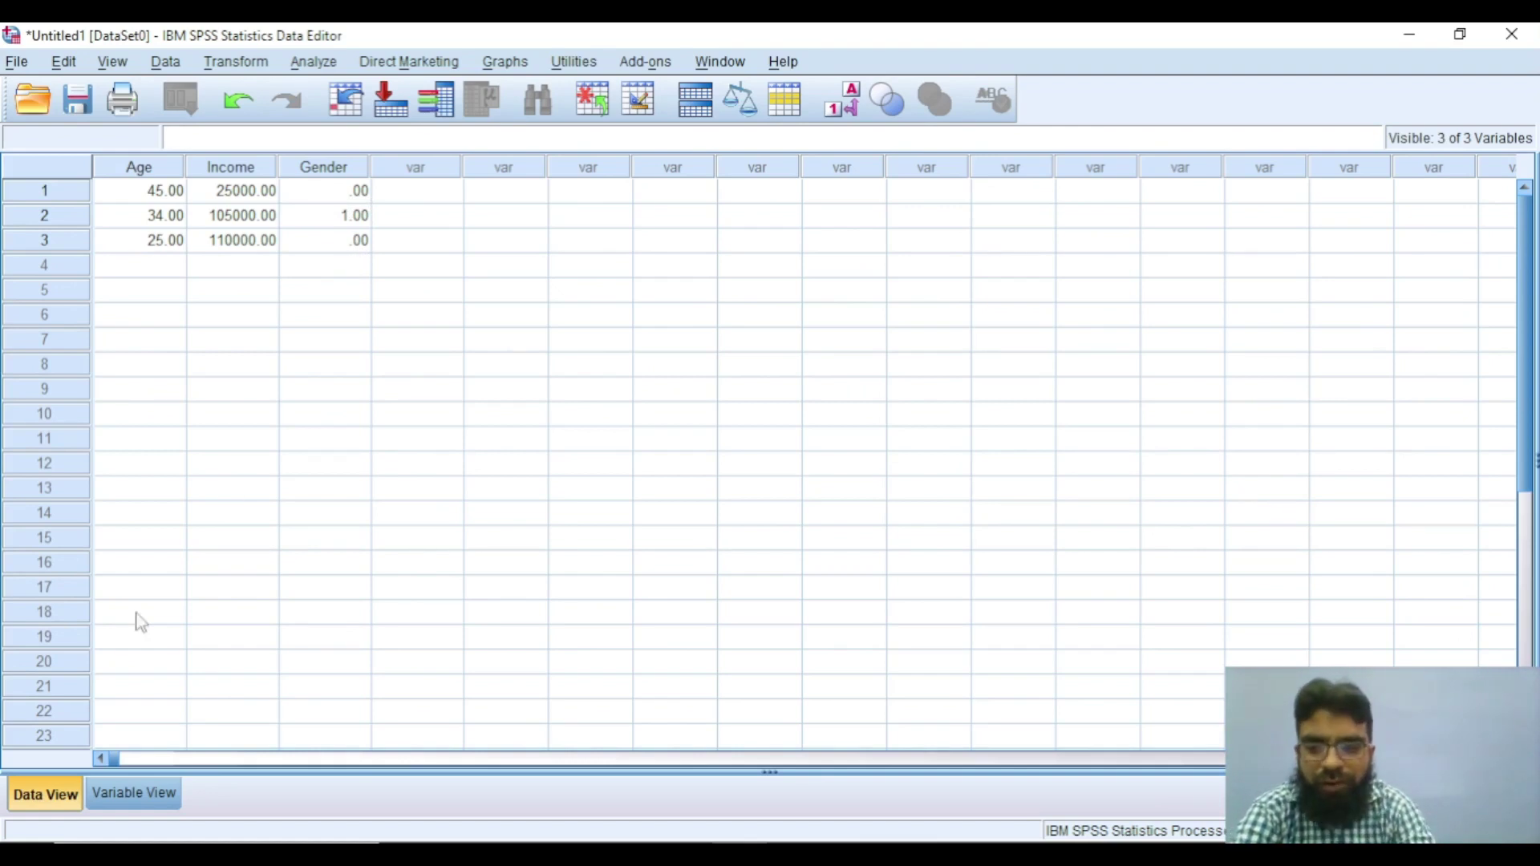
In Variable View, define a value label for Gender that assigns "Male" to the value 0.
{"action": "left_click", "coordinate": [133, 792]}
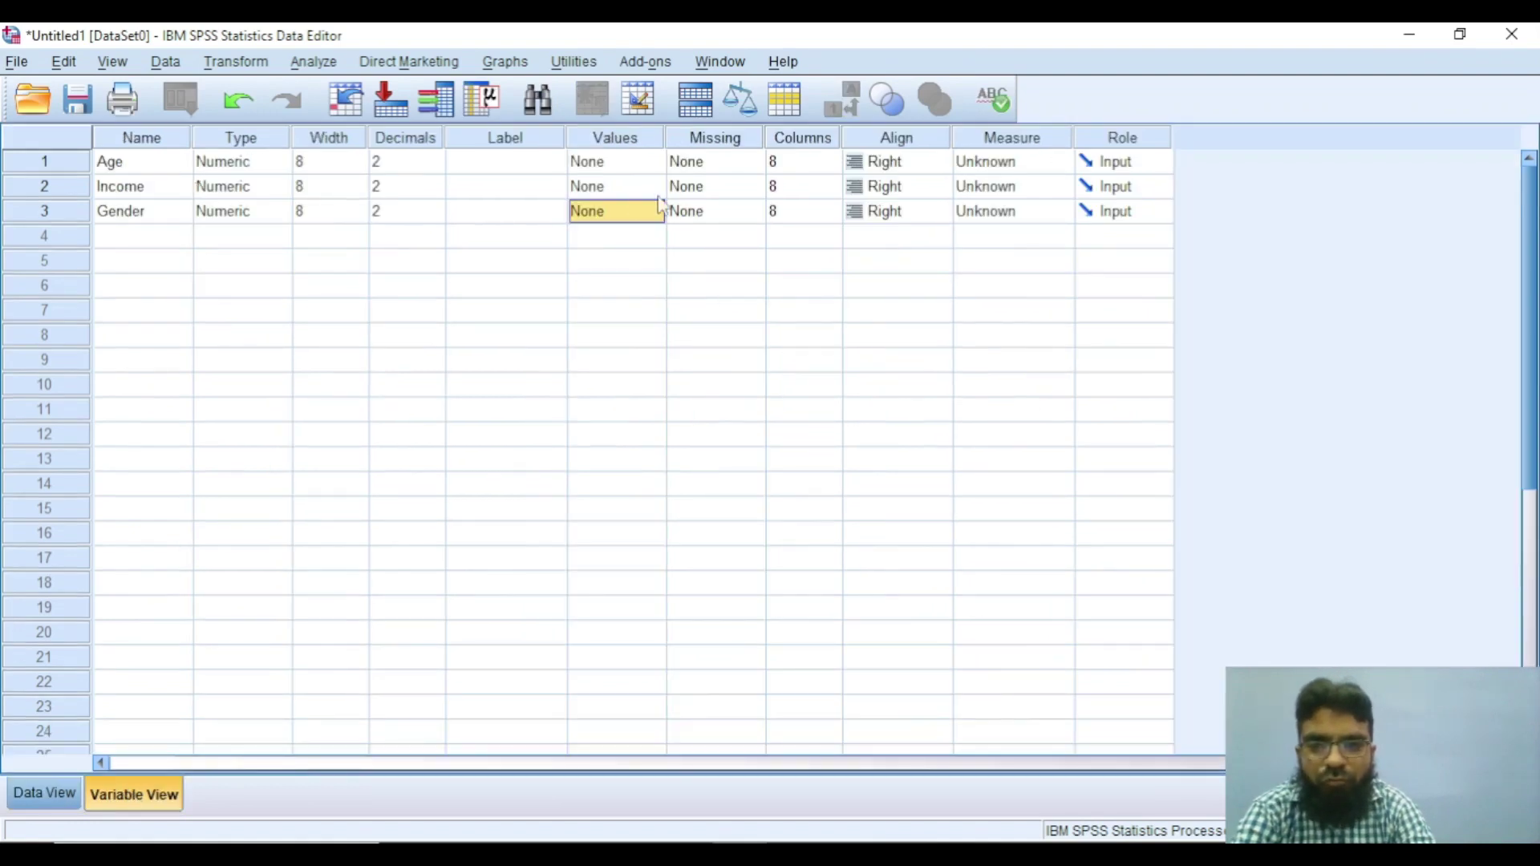
{"action": "left_click", "coordinate": [627, 213]}
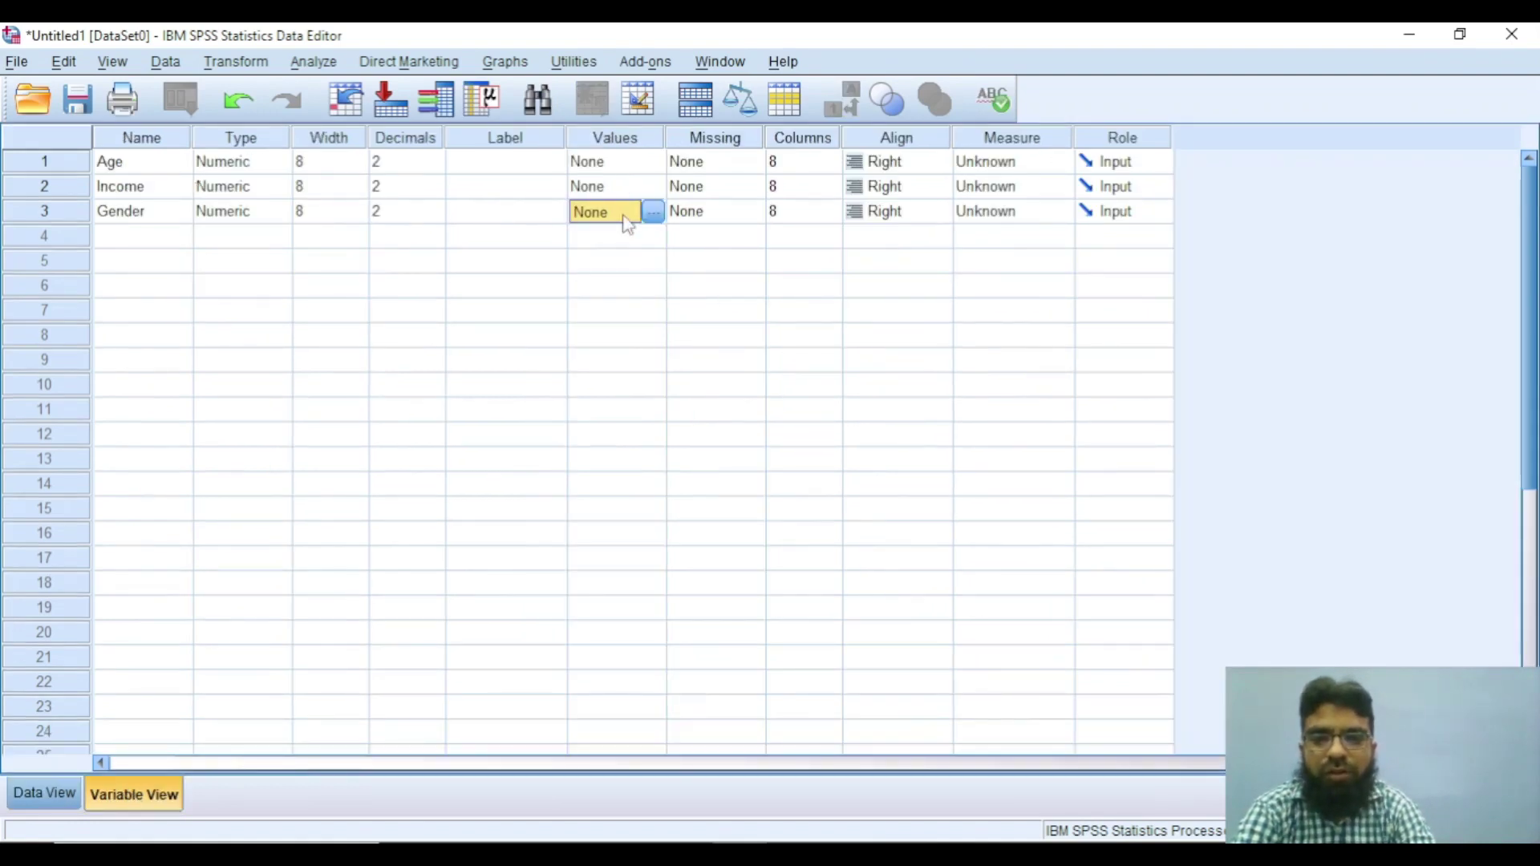
{"action": "left_click", "coordinate": [653, 211]}
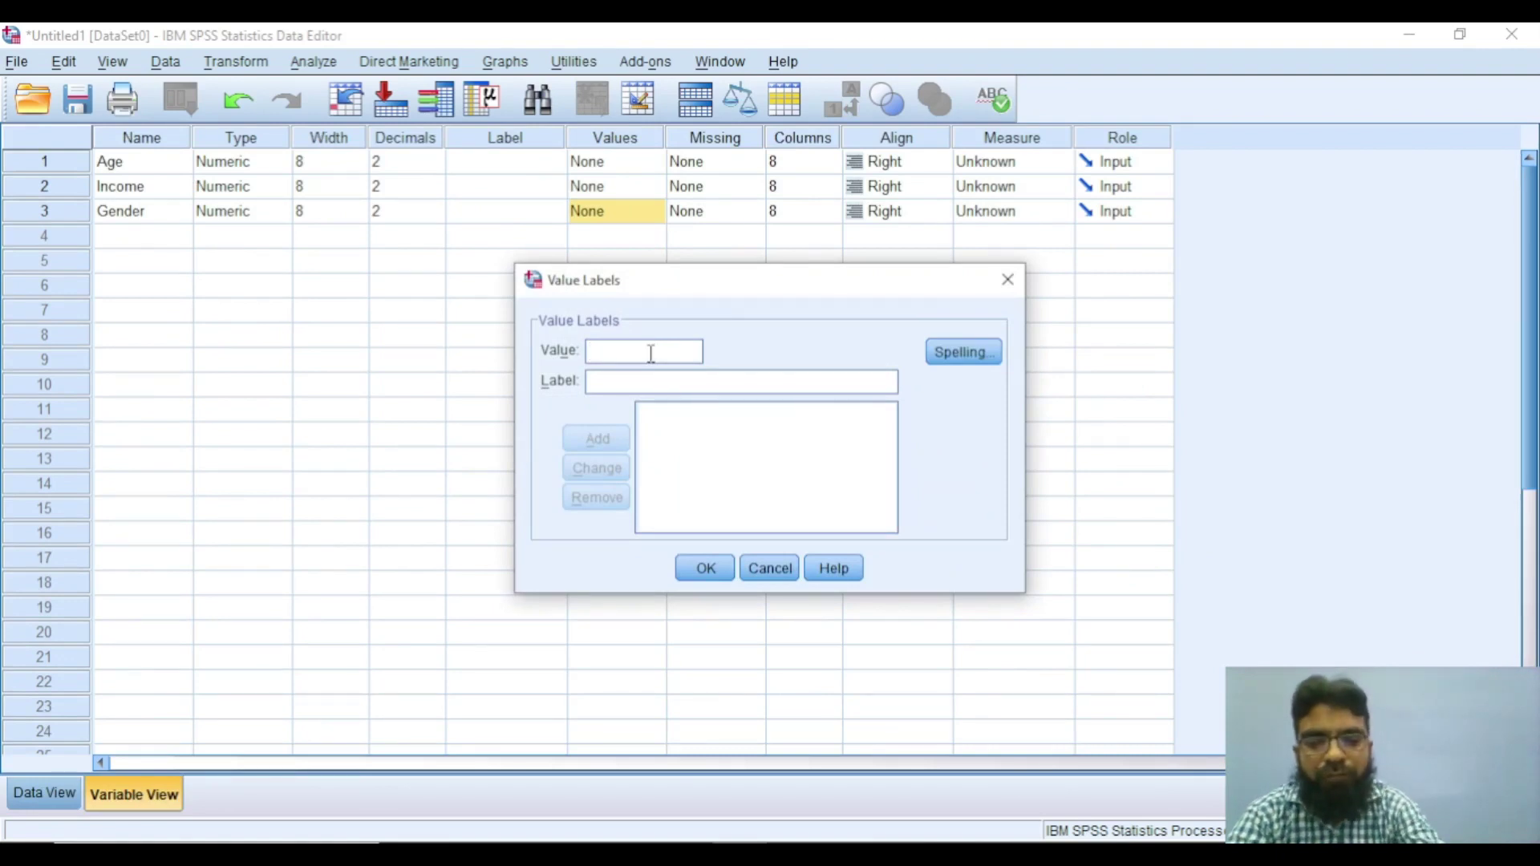
{"action": "type", "text": "0"}
{"action": "left_click", "coordinate": [646, 380]}
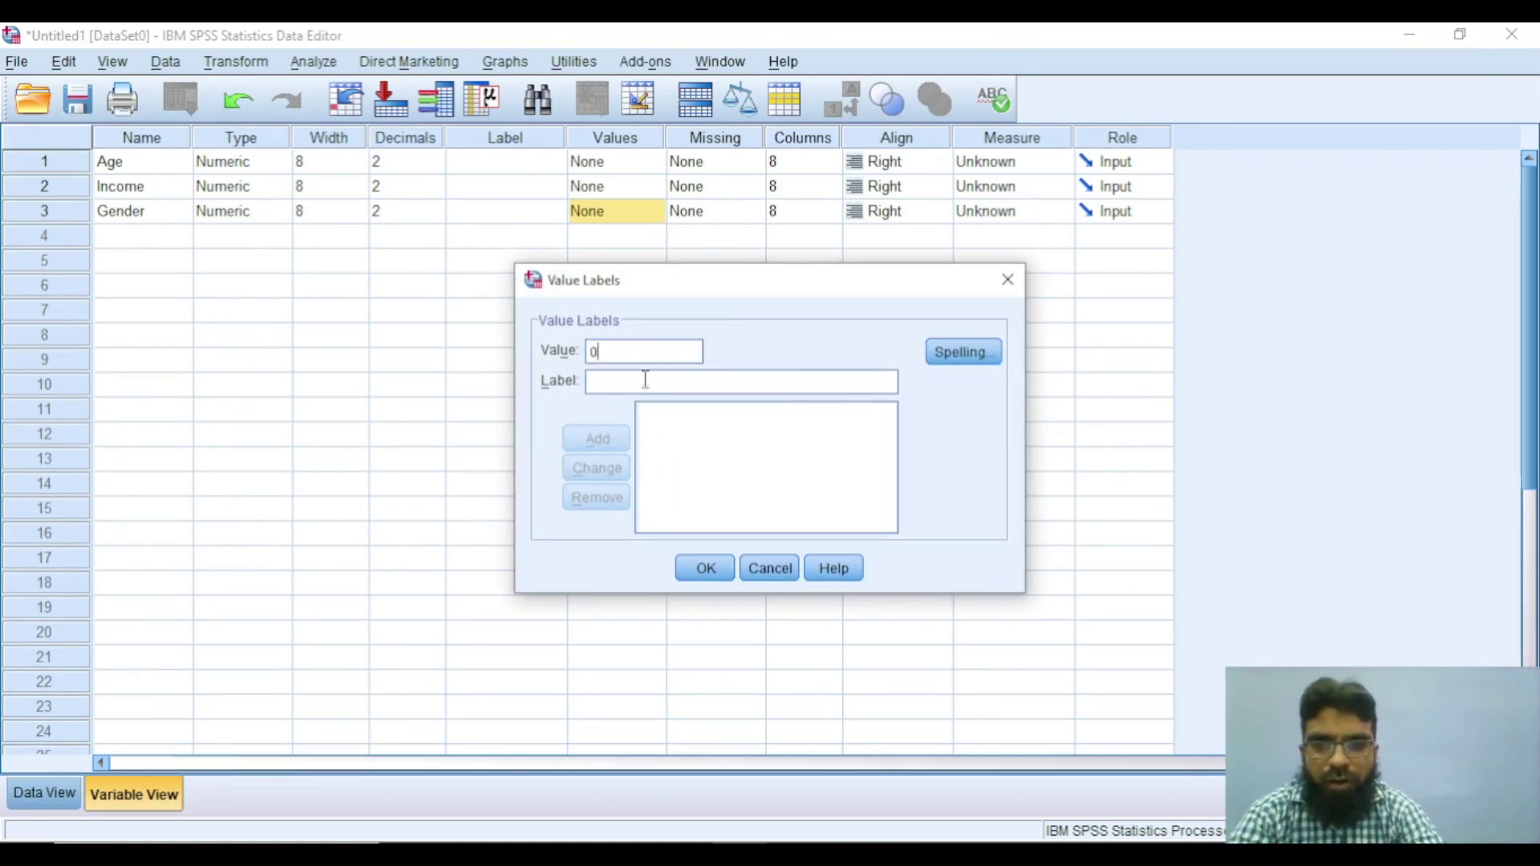
{"action": "type", "text": "Male"}
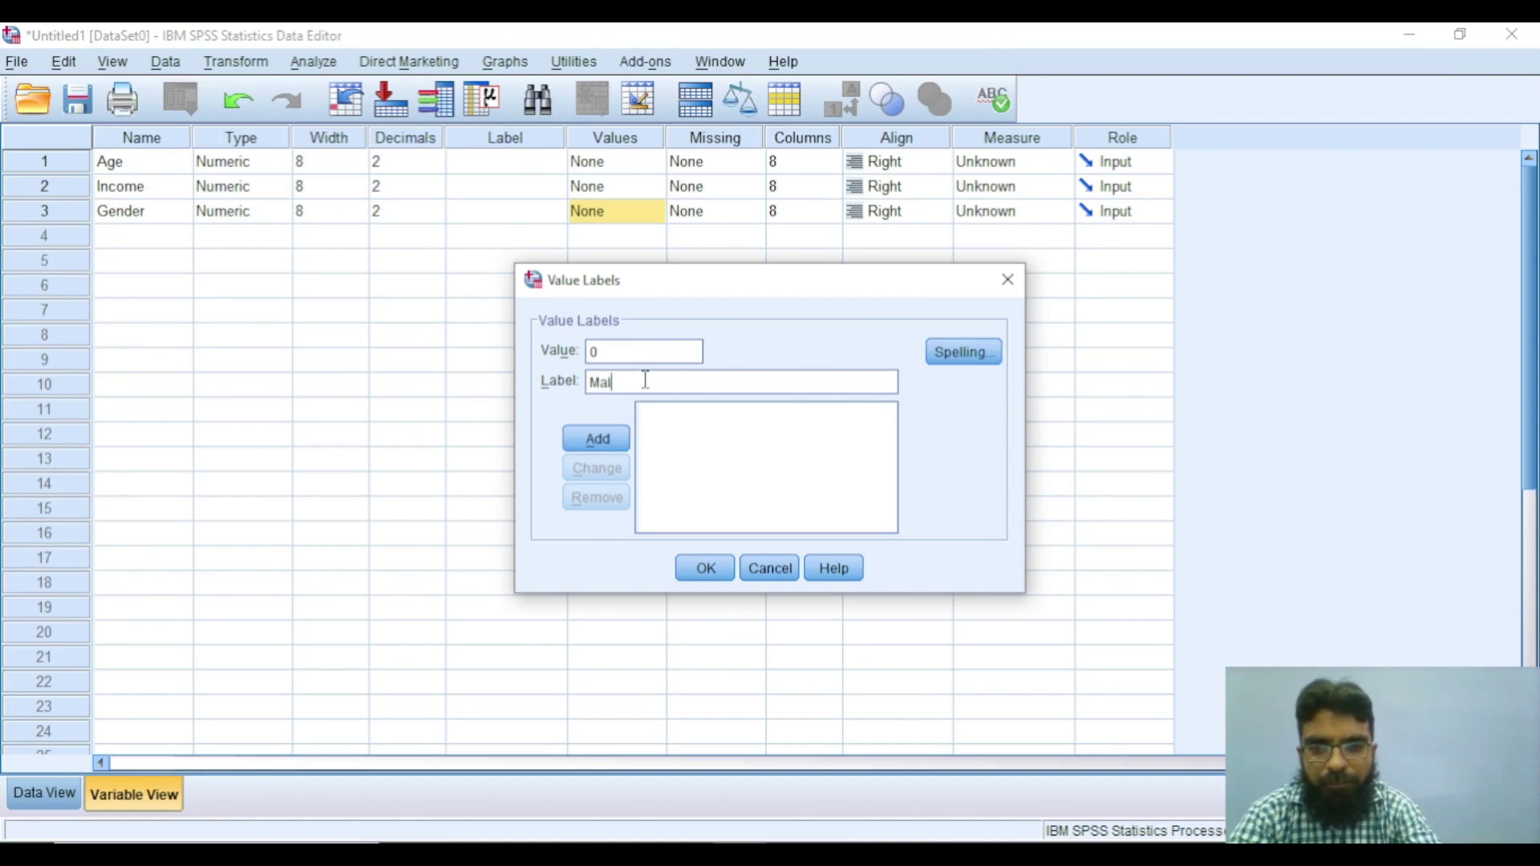
{"action": "left_click", "coordinate": [595, 437]}
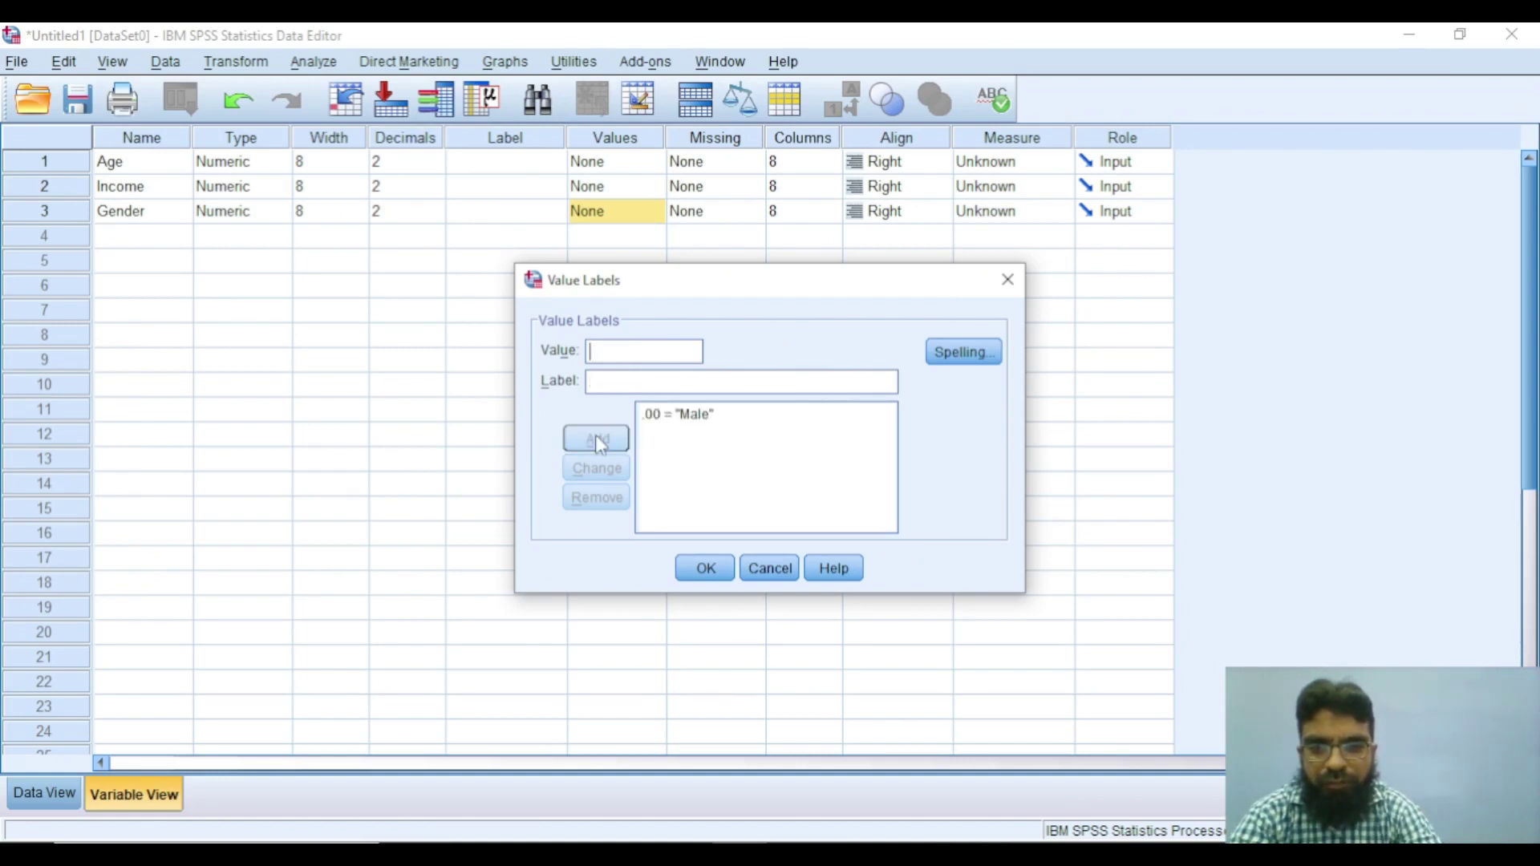
Add the value label "Female" for the Gender value 1 and apply the value labels.
{"action": "type", "text": "1"}
{"action": "left_click", "coordinate": [627, 382]}
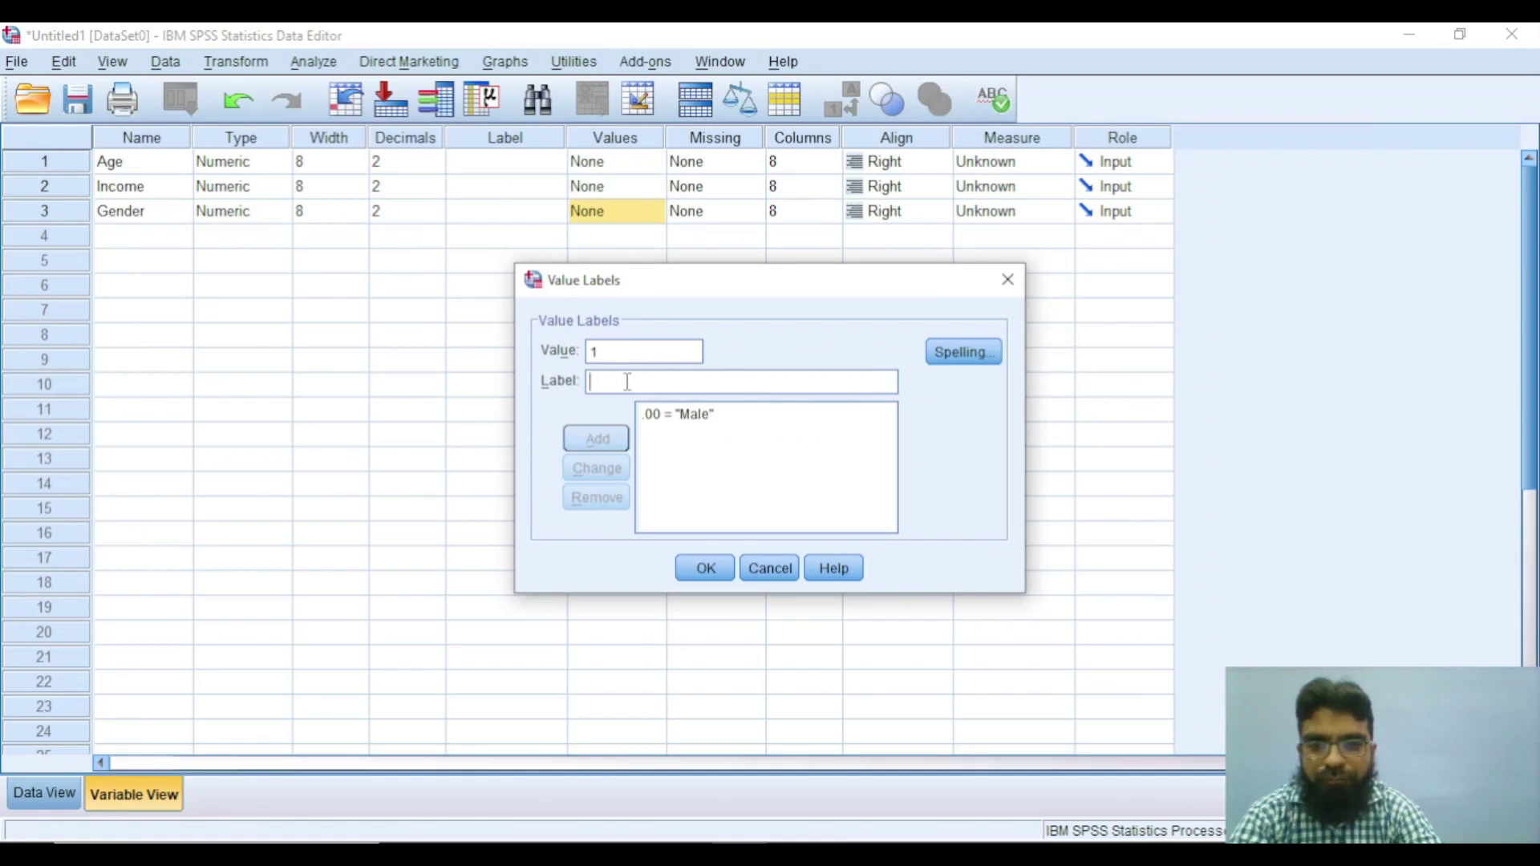
{"action": "type", "text": "Female"}
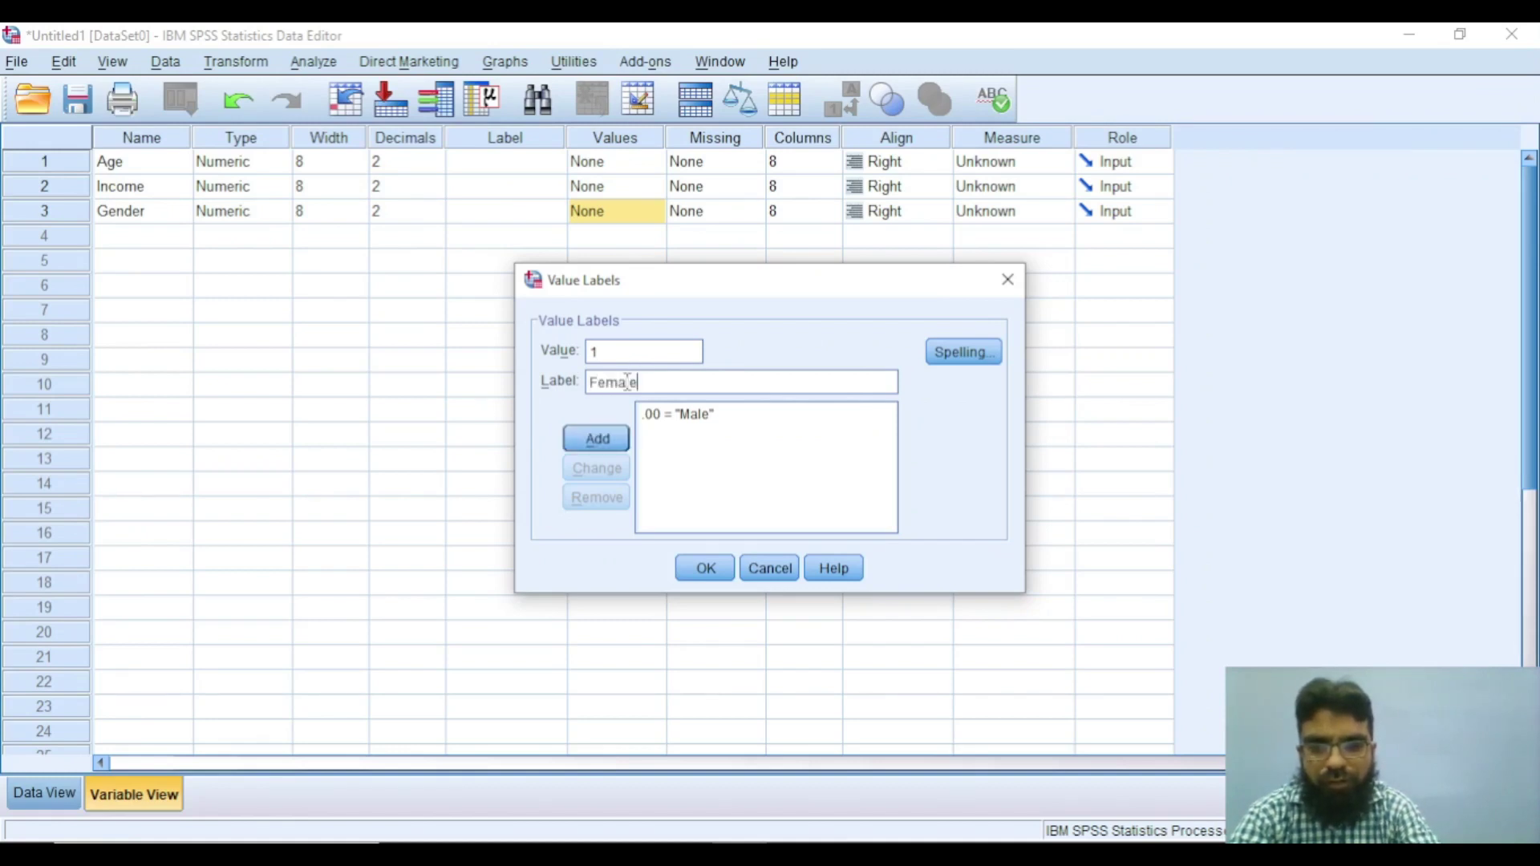
{"action": "left_click", "coordinate": [604, 445]}
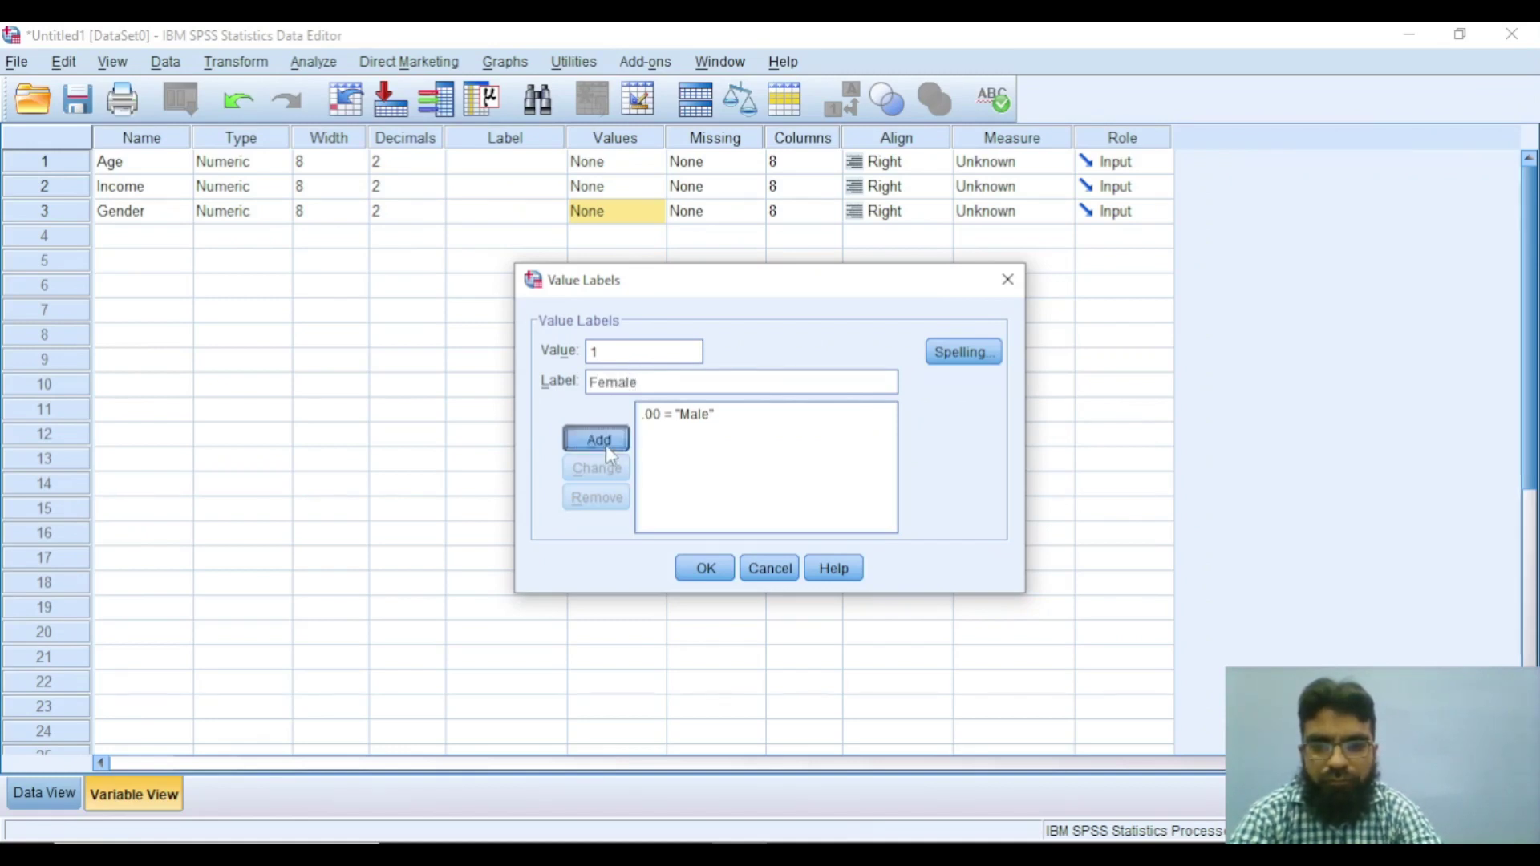
{"action": "left_click", "coordinate": [716, 567]}
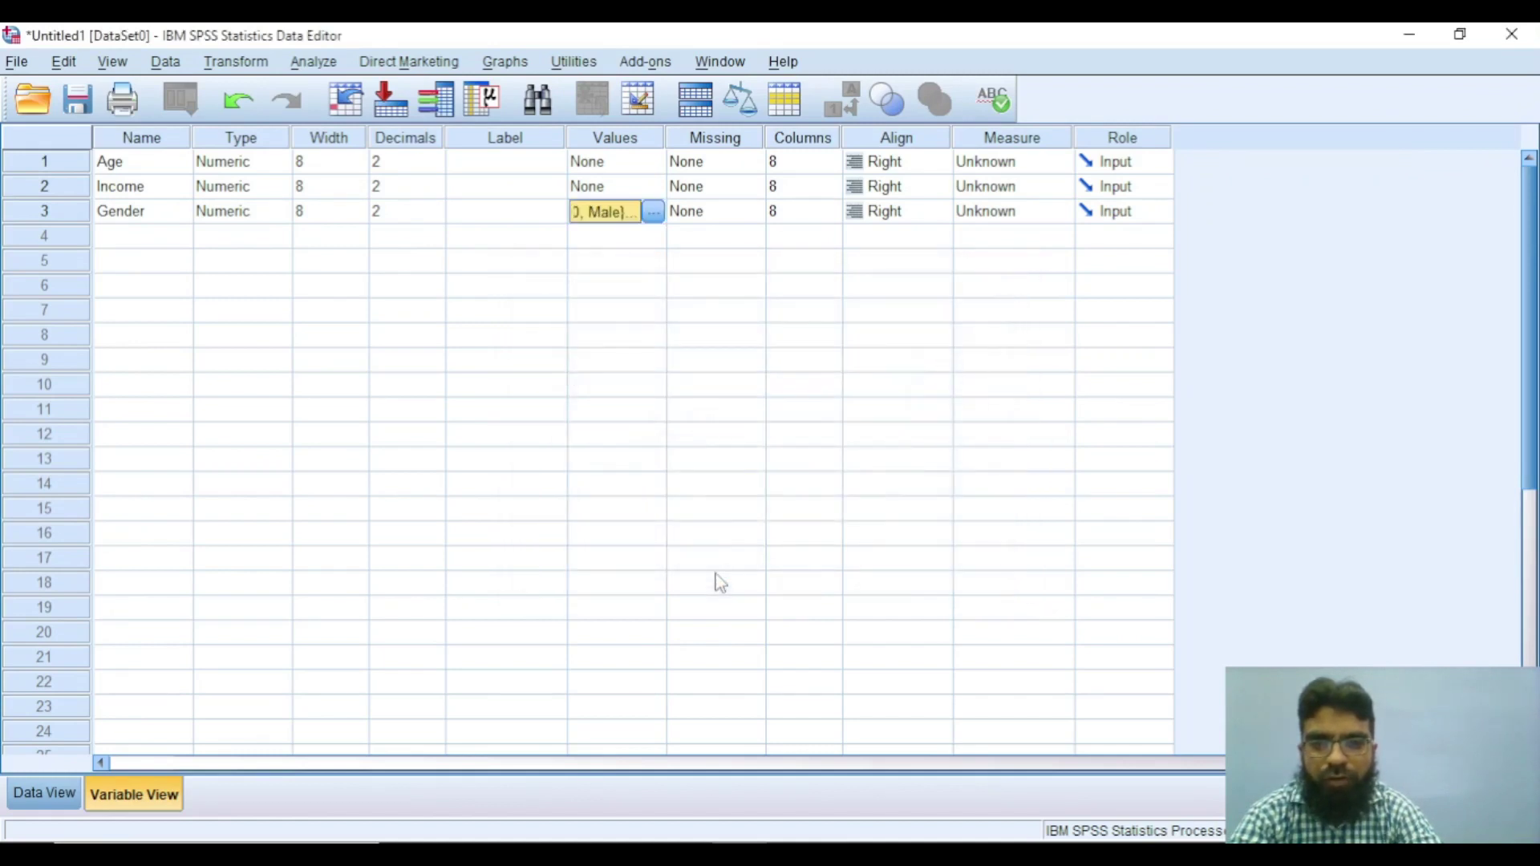
Examine the missing value options for Gender and leave the settings without changing them.
{"action": "left_click", "coordinate": [739, 219]}
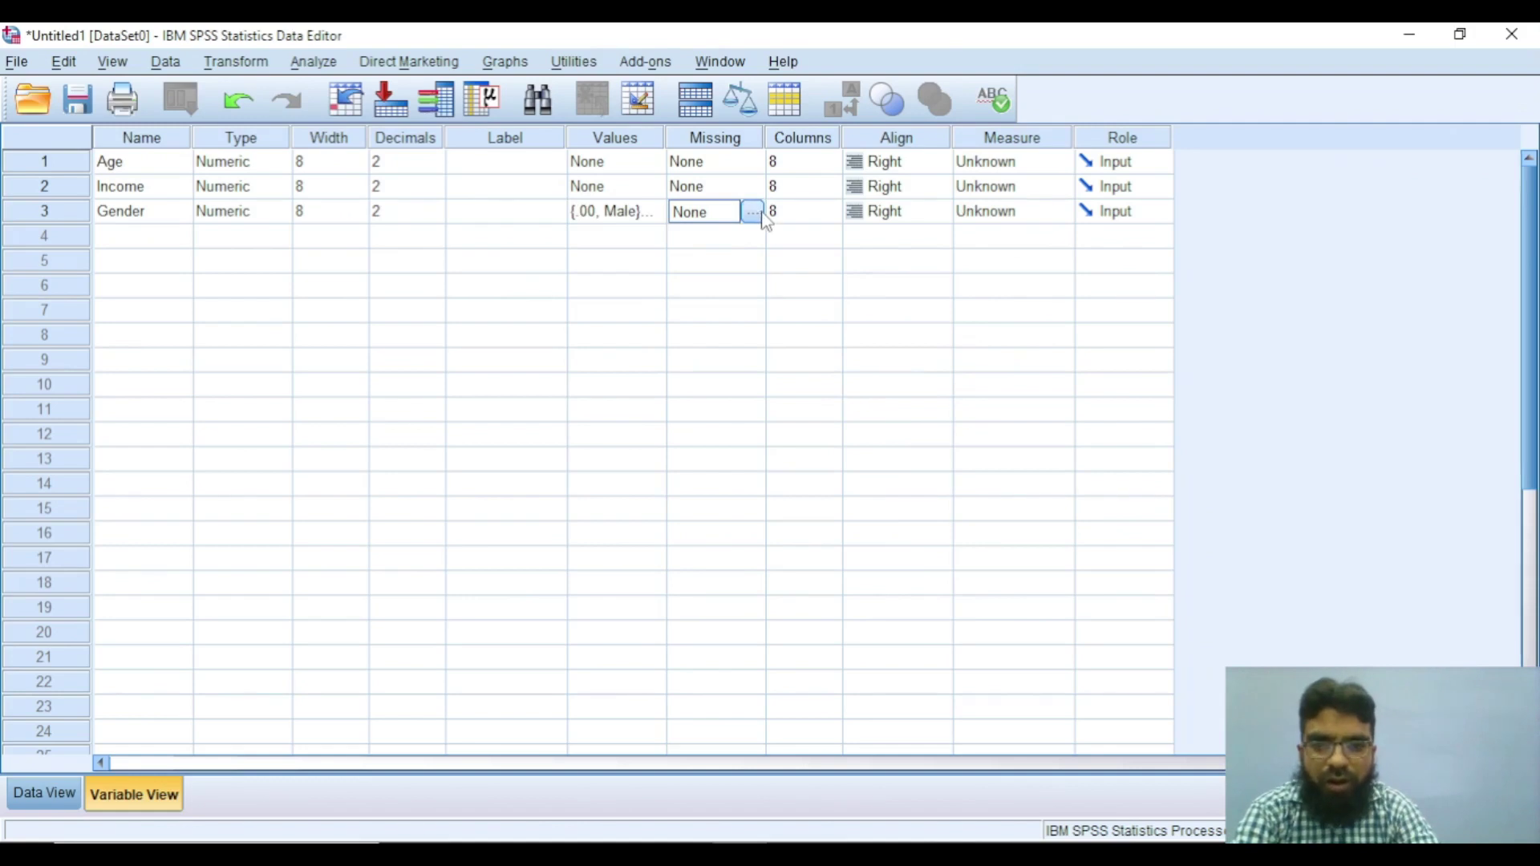
{"action": "left_click", "coordinate": [754, 213]}
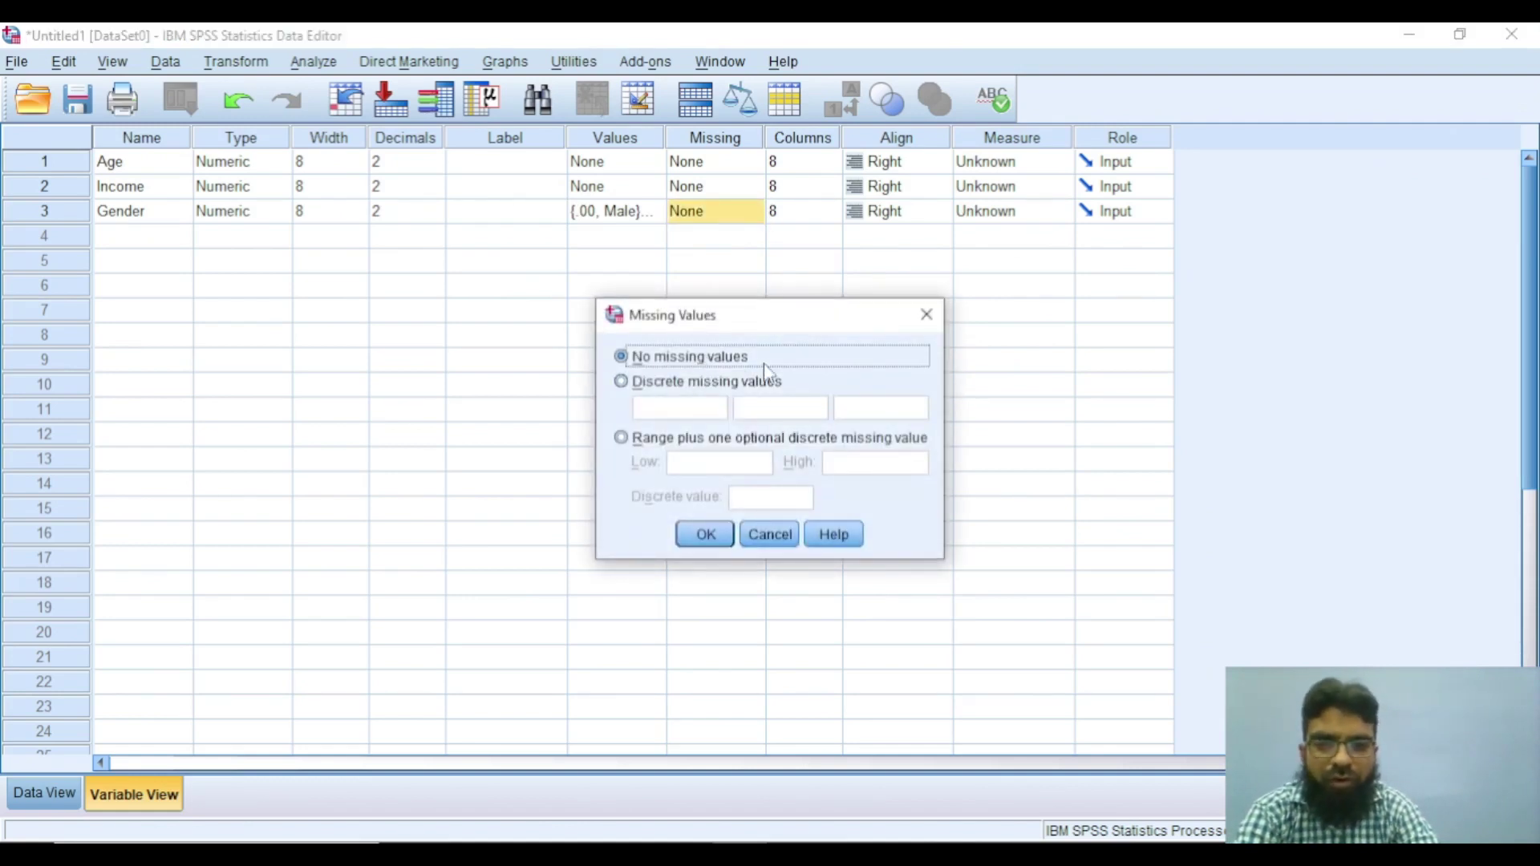
{"action": "left_click", "coordinate": [778, 541]}
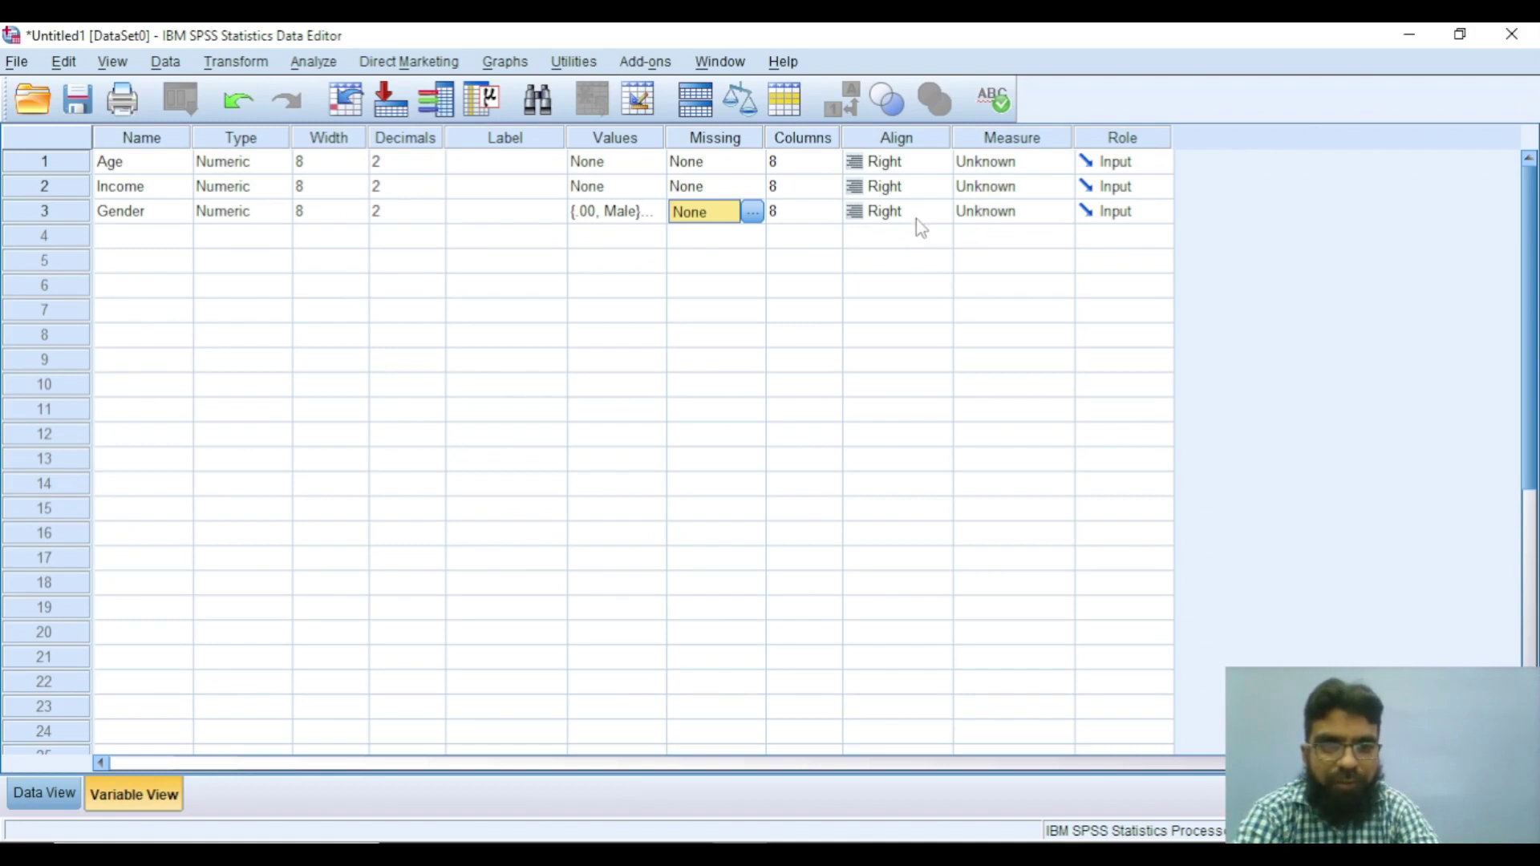
Set the measurement level of the Gender variable to Nominal.
{"action": "left_click", "coordinate": [1000, 215]}
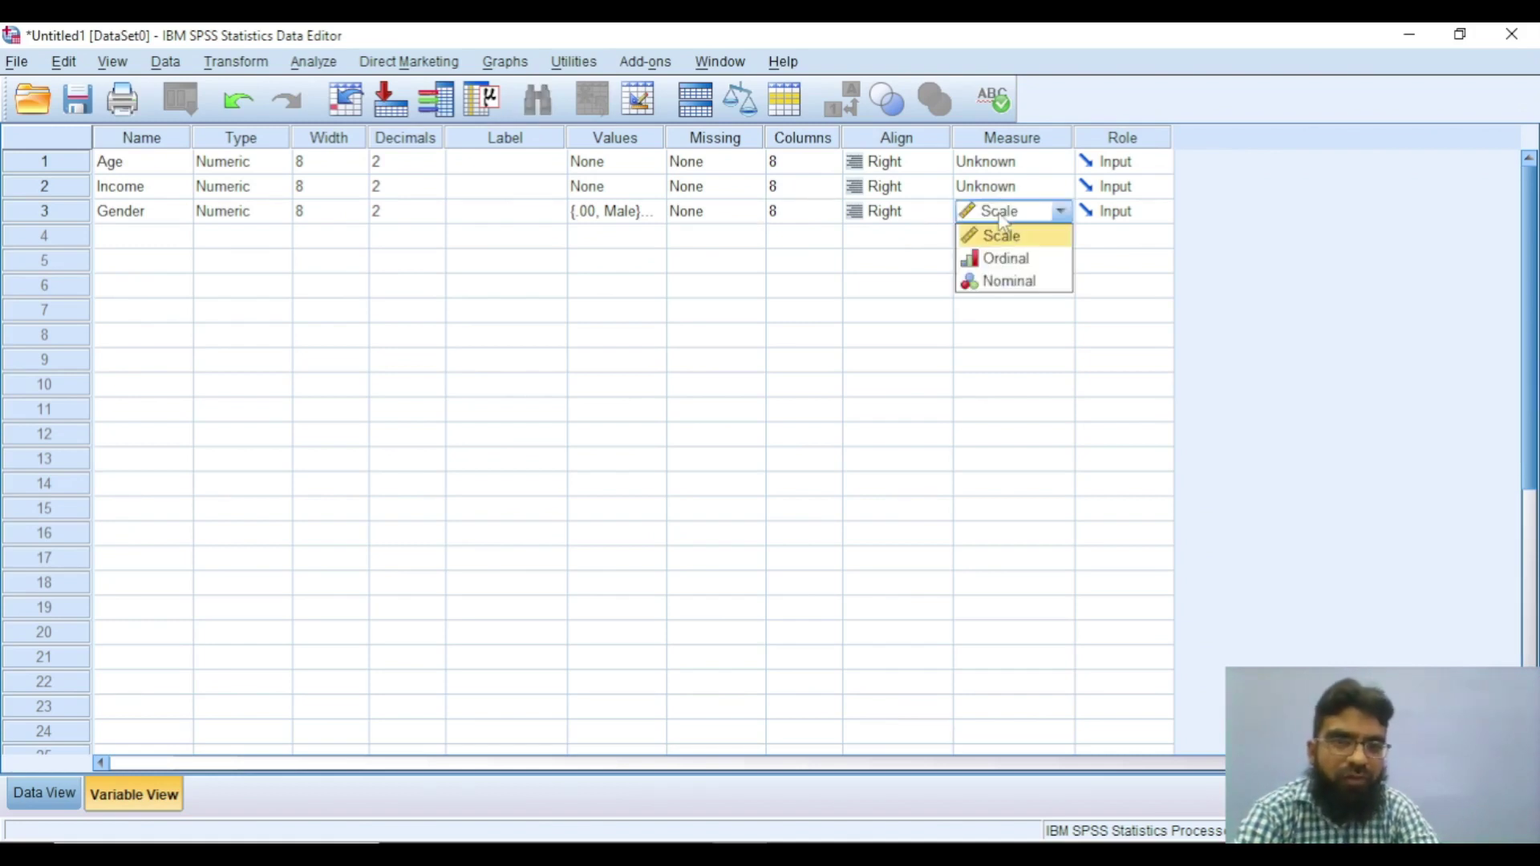
{"action": "left_click", "coordinate": [998, 319]}
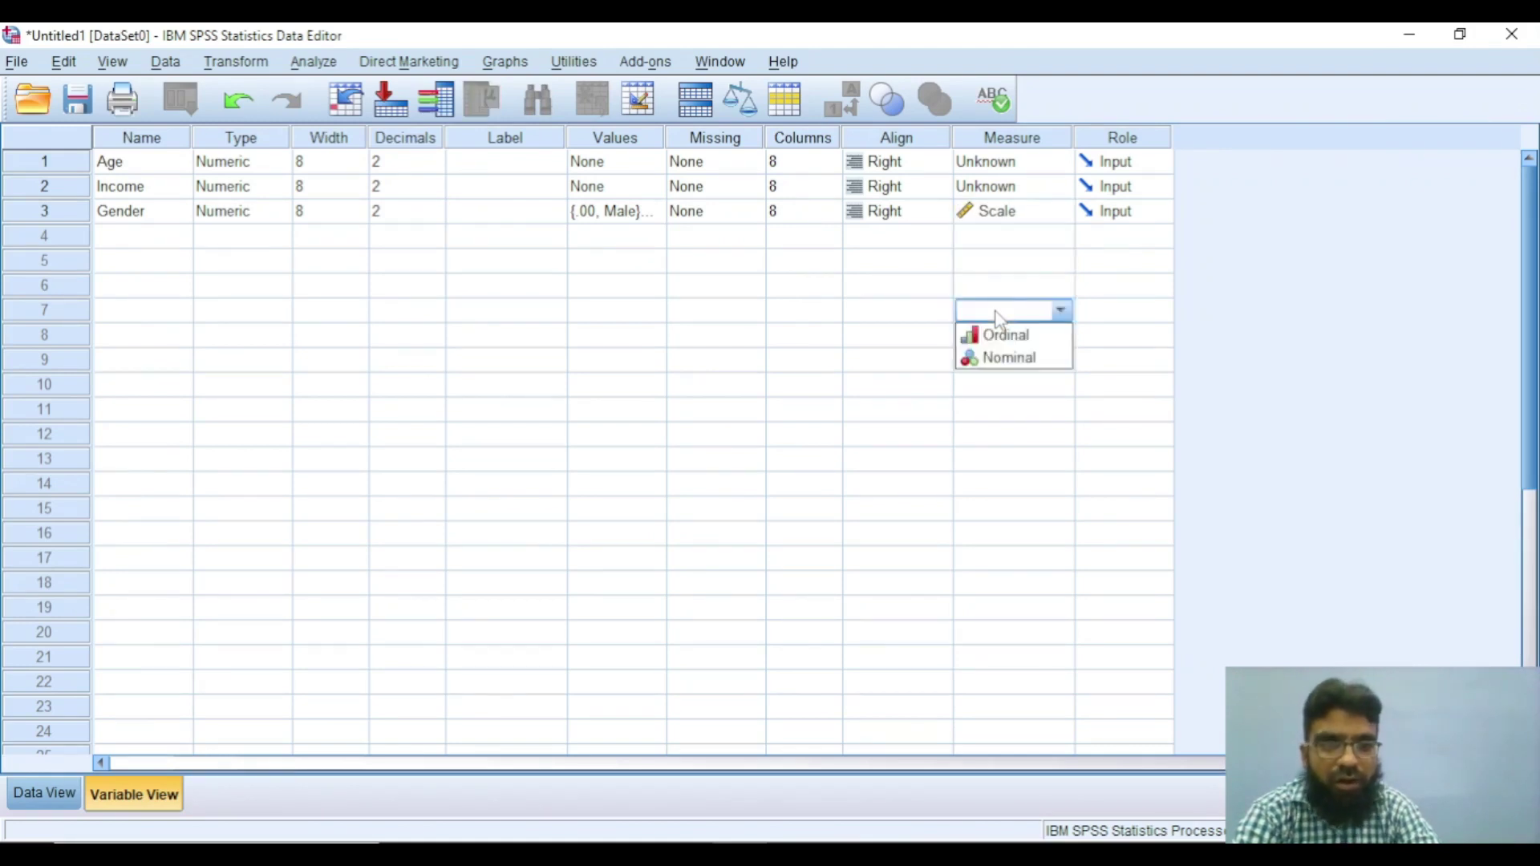
{"action": "left_click", "coordinate": [1009, 212]}
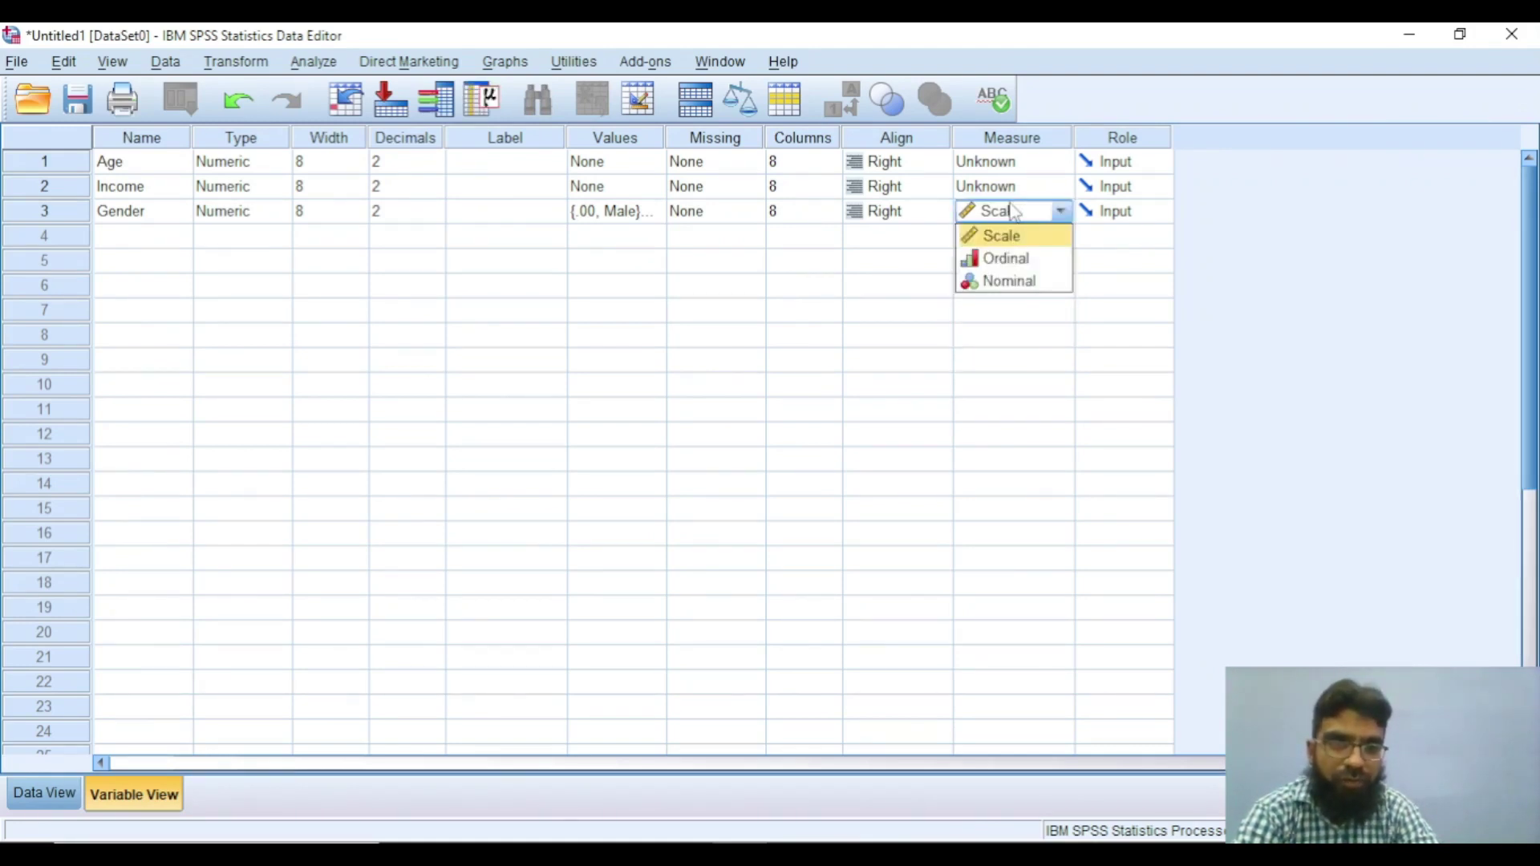
{"action": "left_click", "coordinate": [1035, 280]}
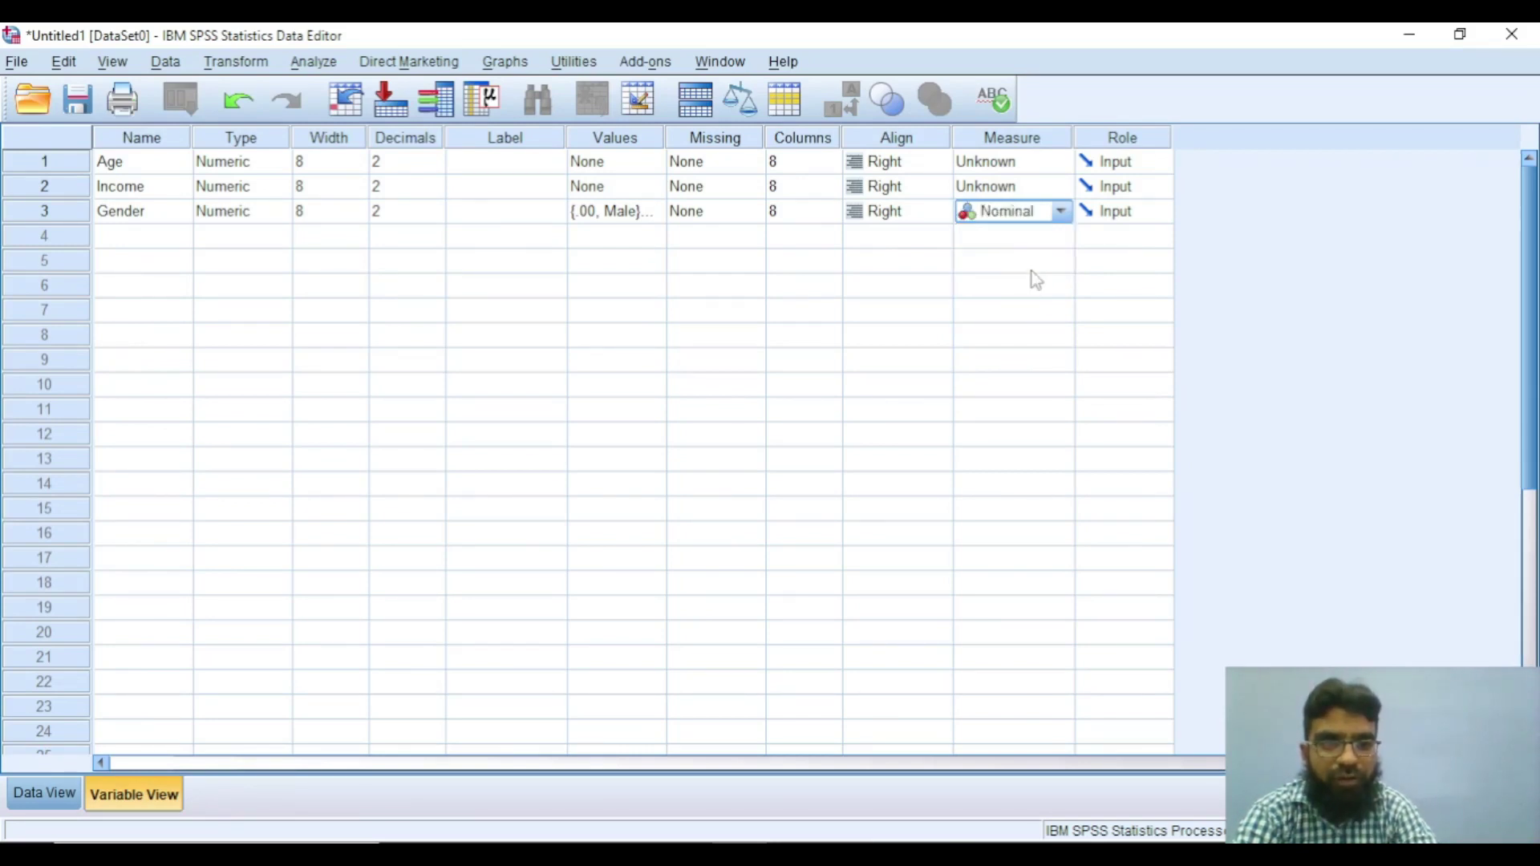
Set the measurement level of both the Income and Age variables to Scale.
{"action": "left_click", "coordinate": [1031, 187]}
{"action": "left_click", "coordinate": [1030, 215]}
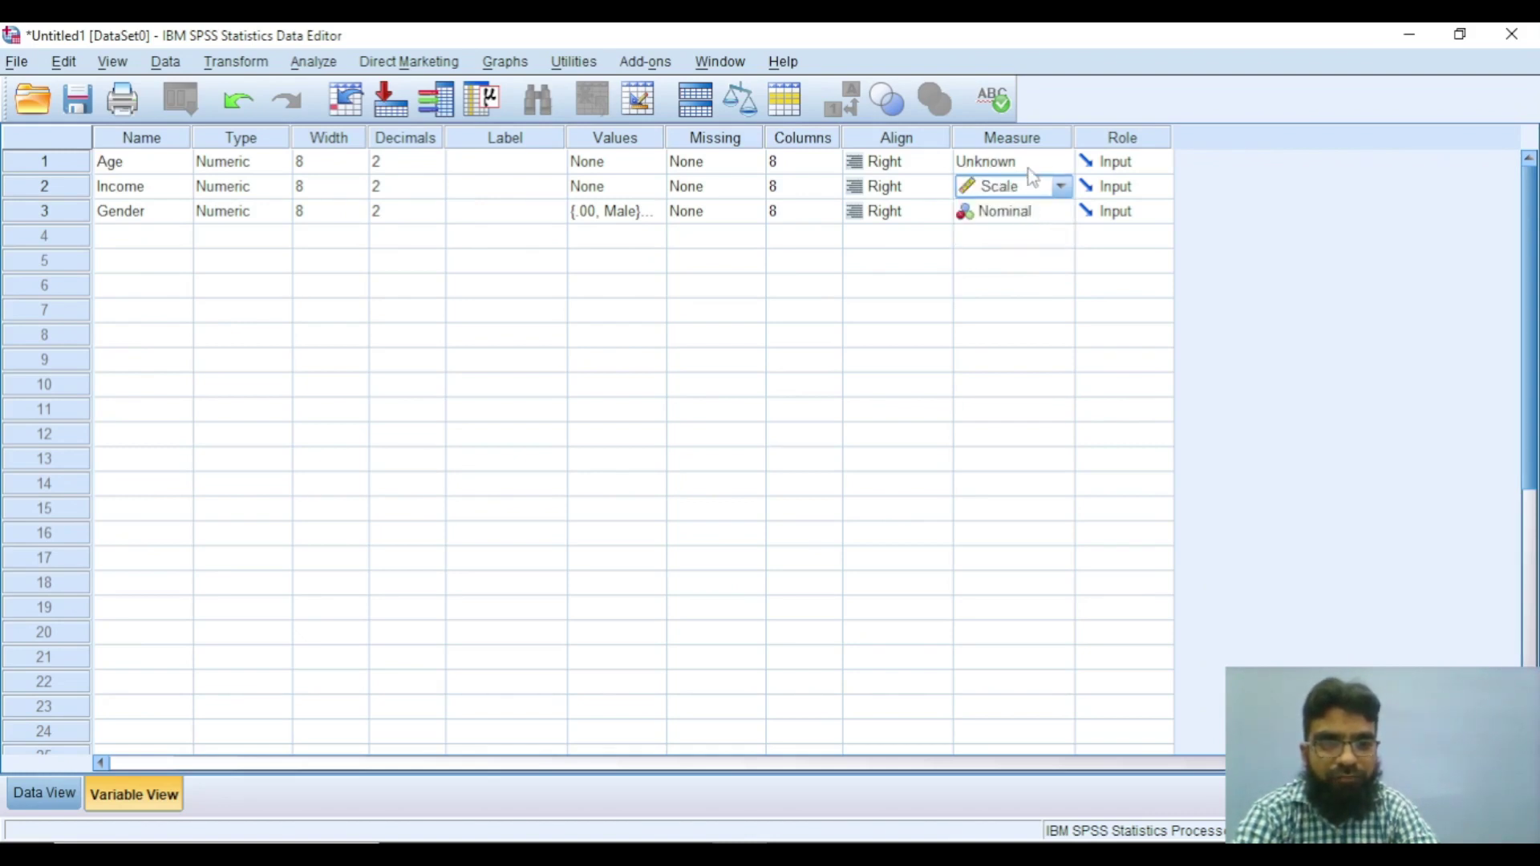
{"action": "left_click", "coordinate": [1033, 165]}
{"action": "left_click", "coordinate": [1028, 186]}
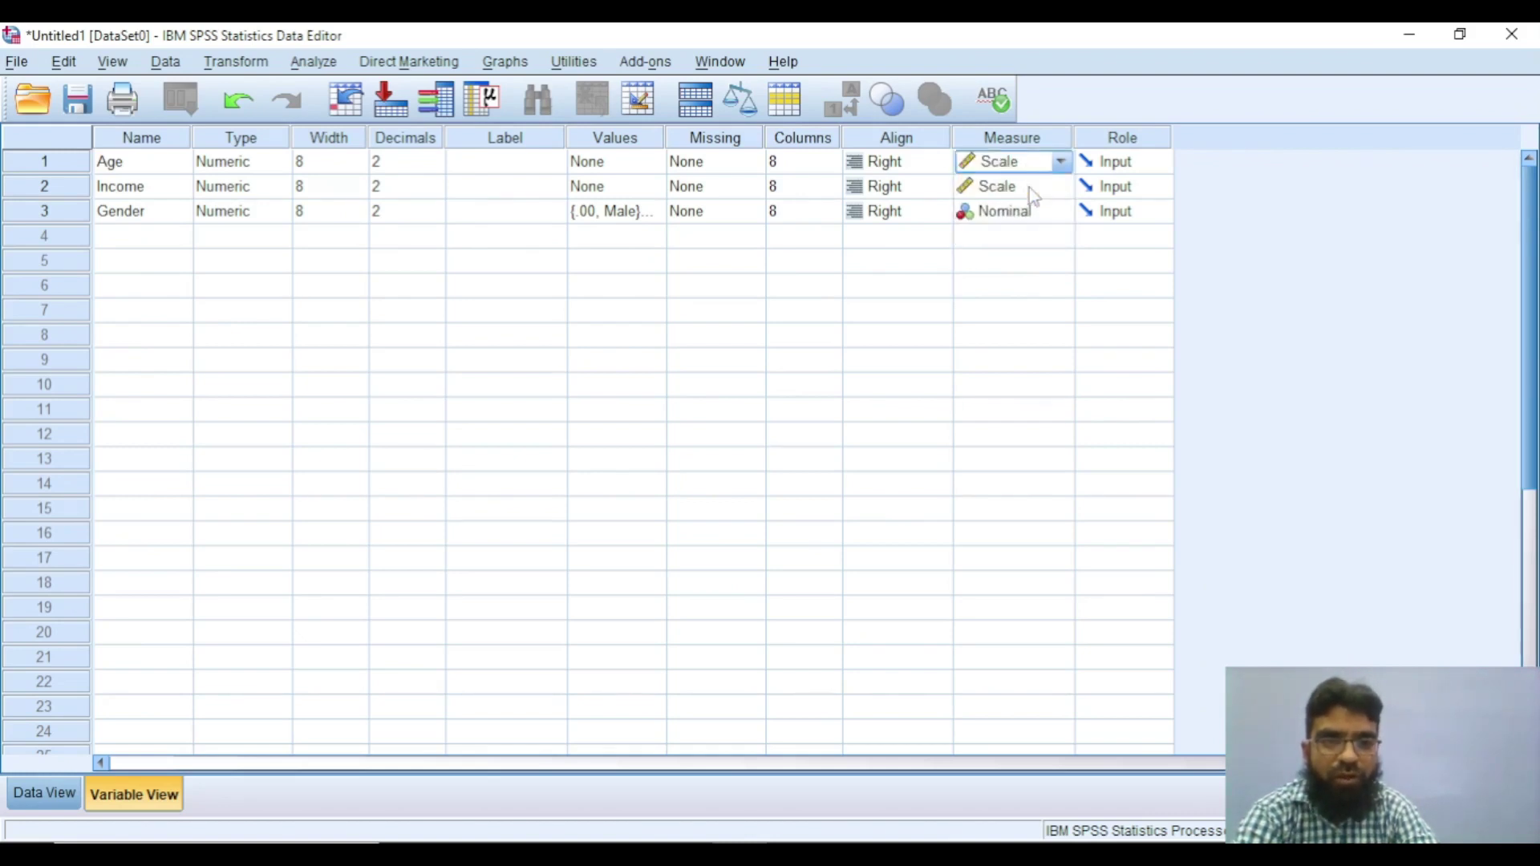
{"action": "mouse_move", "coordinate": [683, 856]}
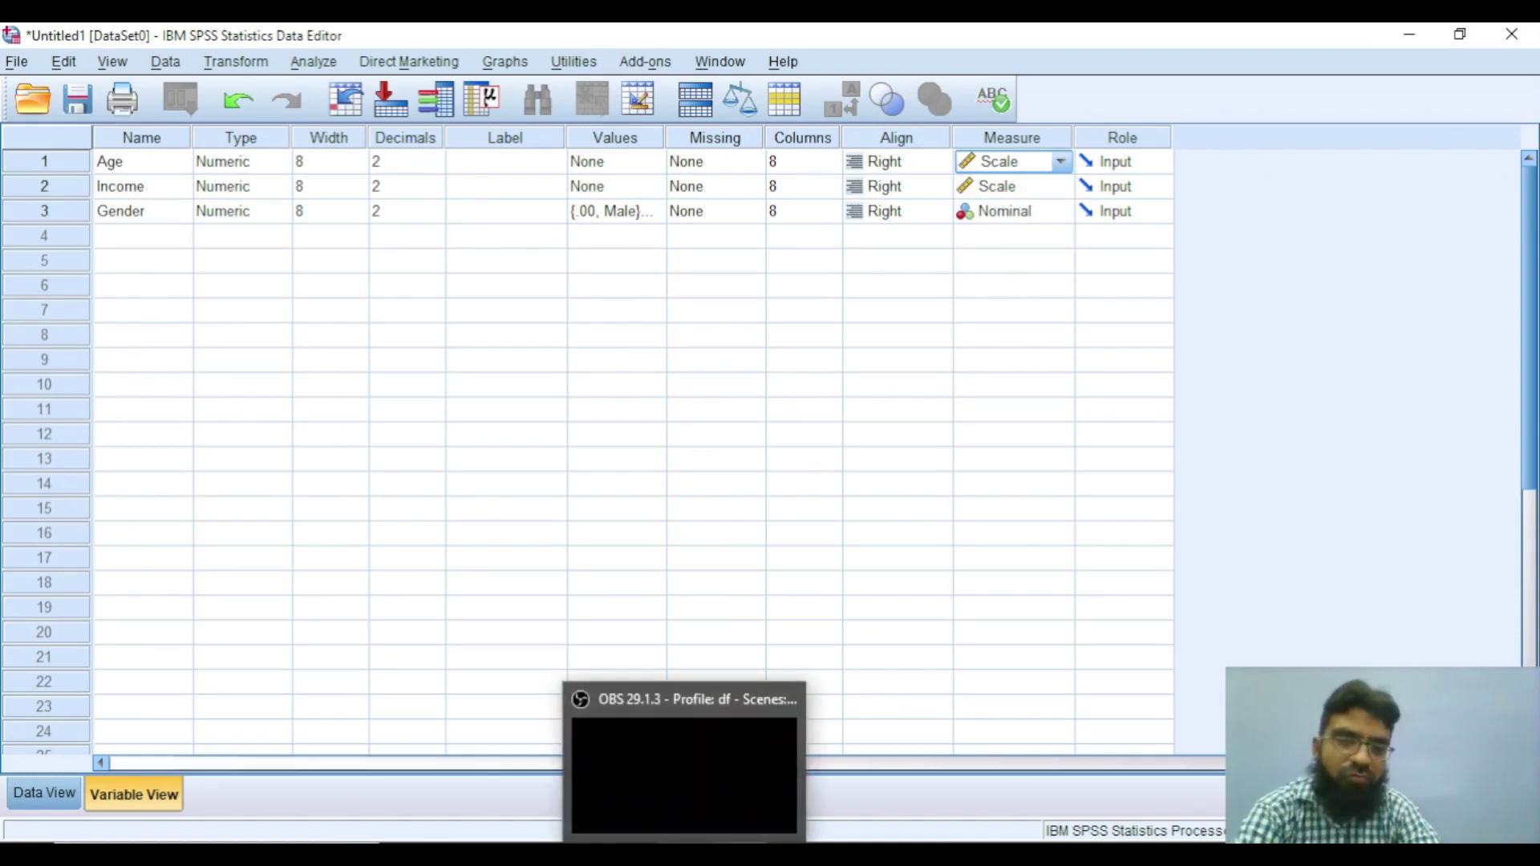